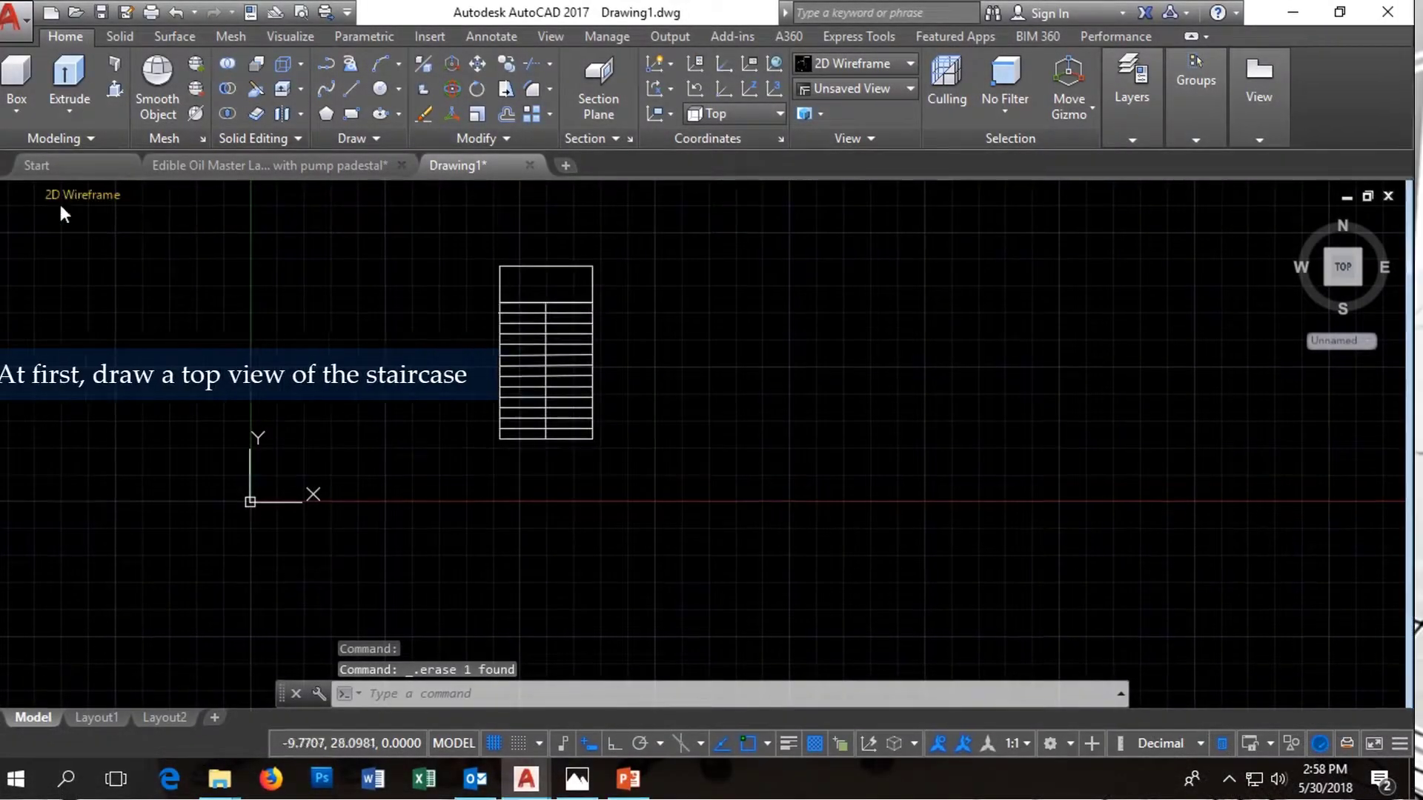
# Switch the viewport to the NW Isometric preset view
pyautogui.click(71, 196)
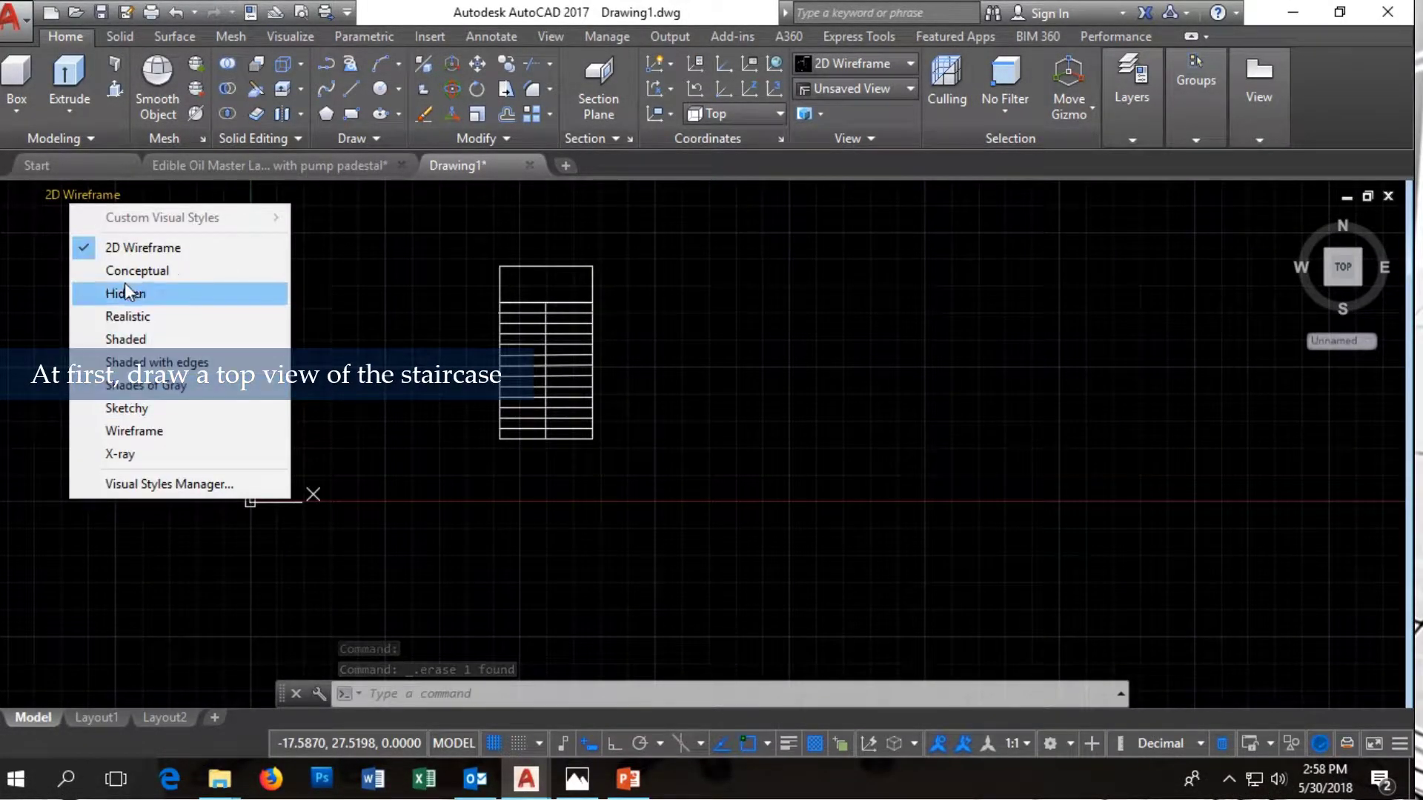
pyautogui.click(19, 189)
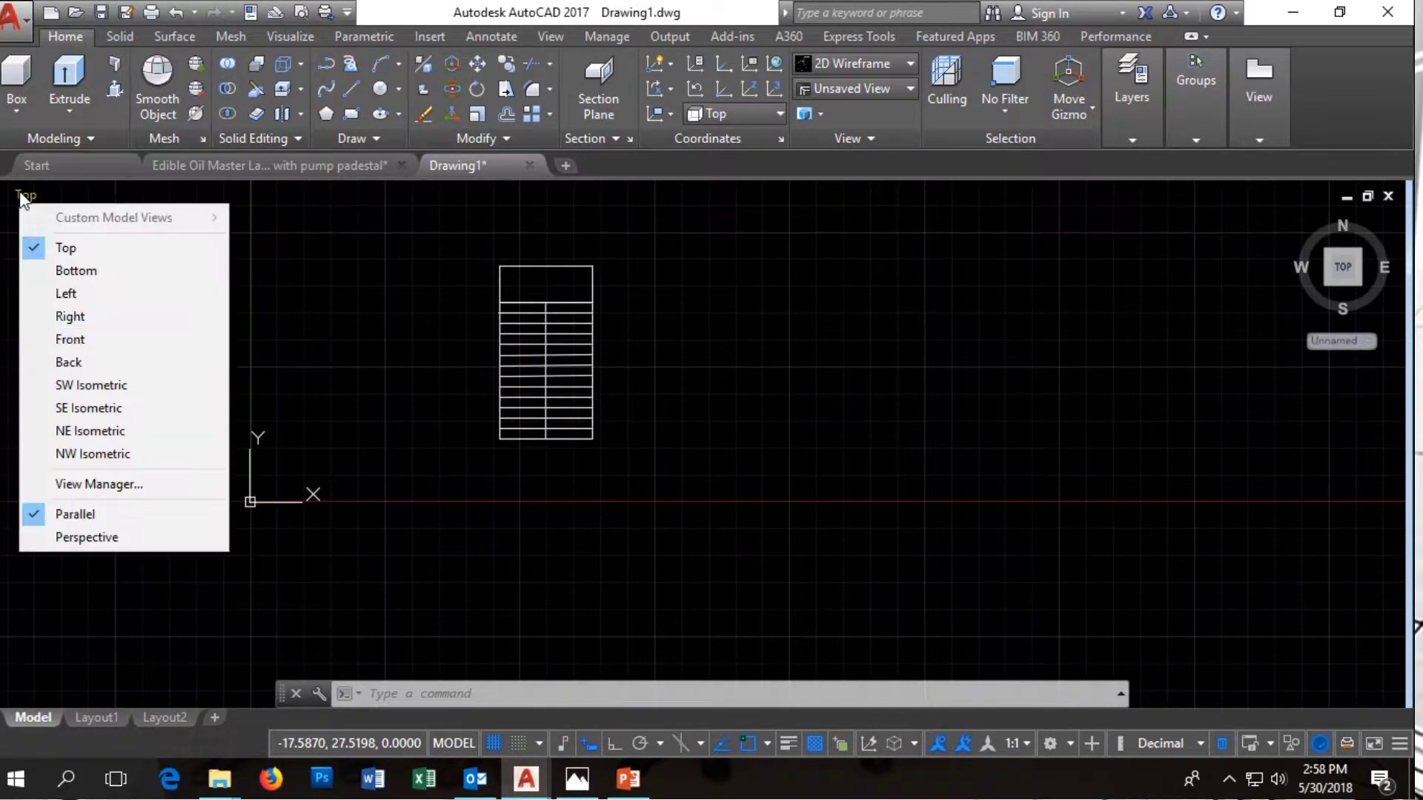
pyautogui.click(83, 449)
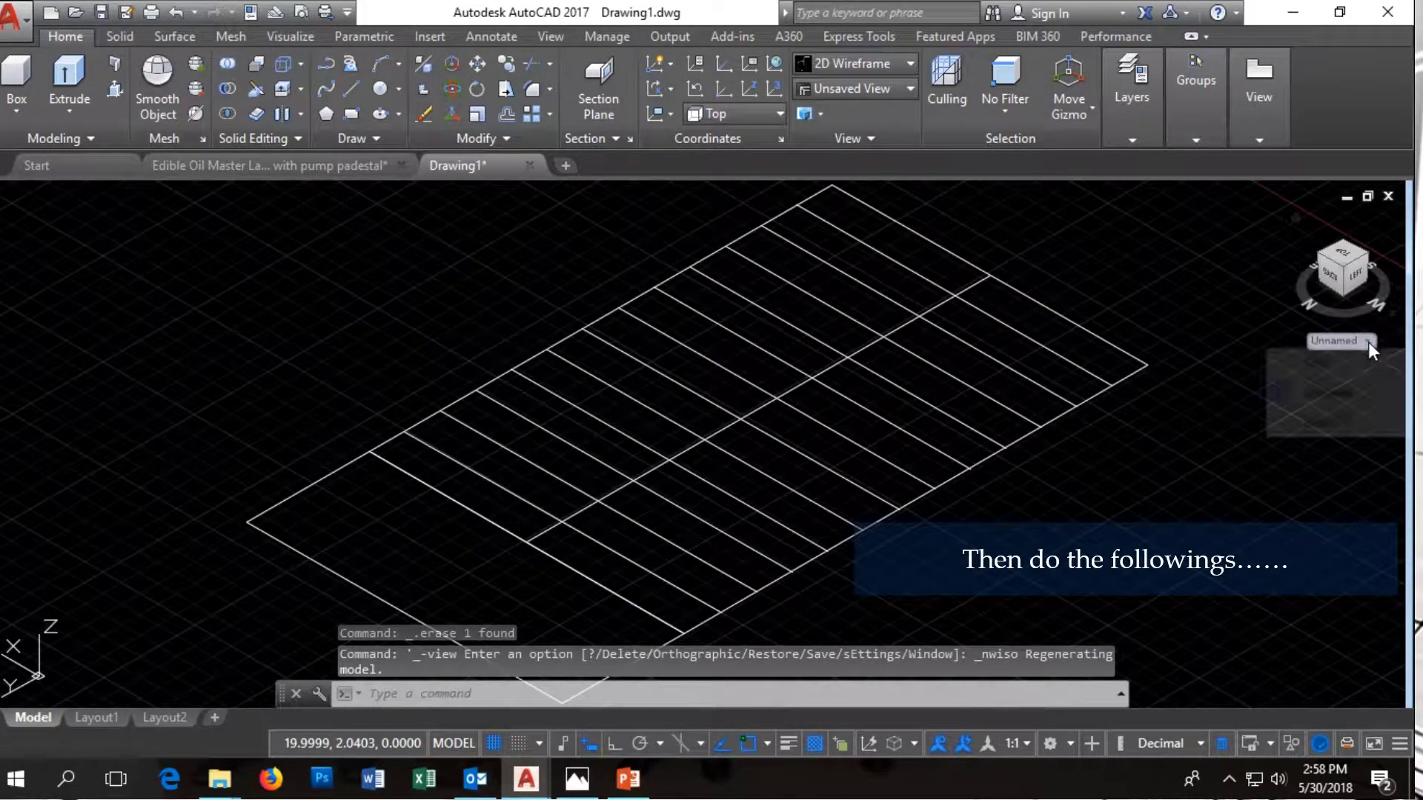
# Try a new UCS twice, cancel both to keep World, then orbit and zoom to frame the plan
pyautogui.click(1368, 341)
pyautogui.click(1315, 423)
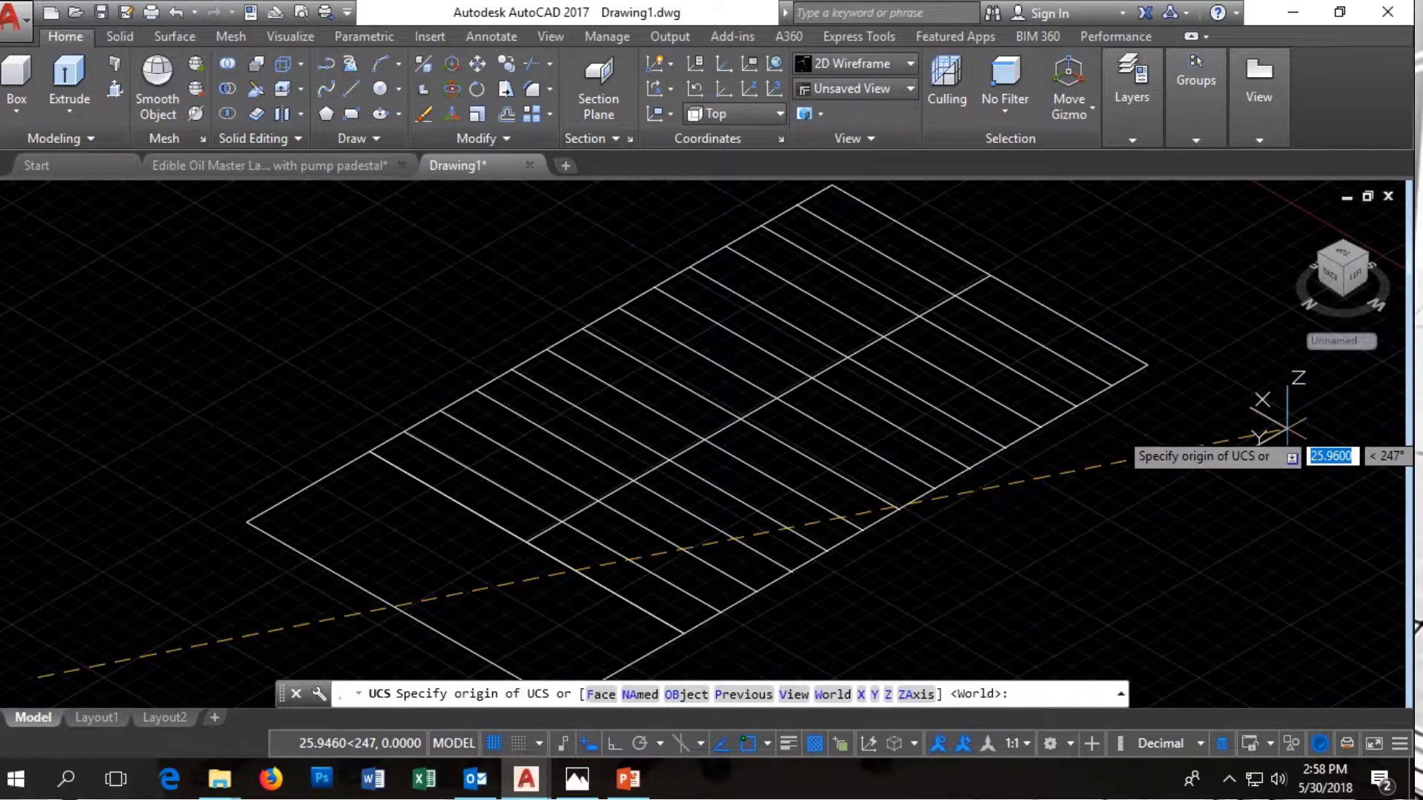
pyautogui.click(58, 655)
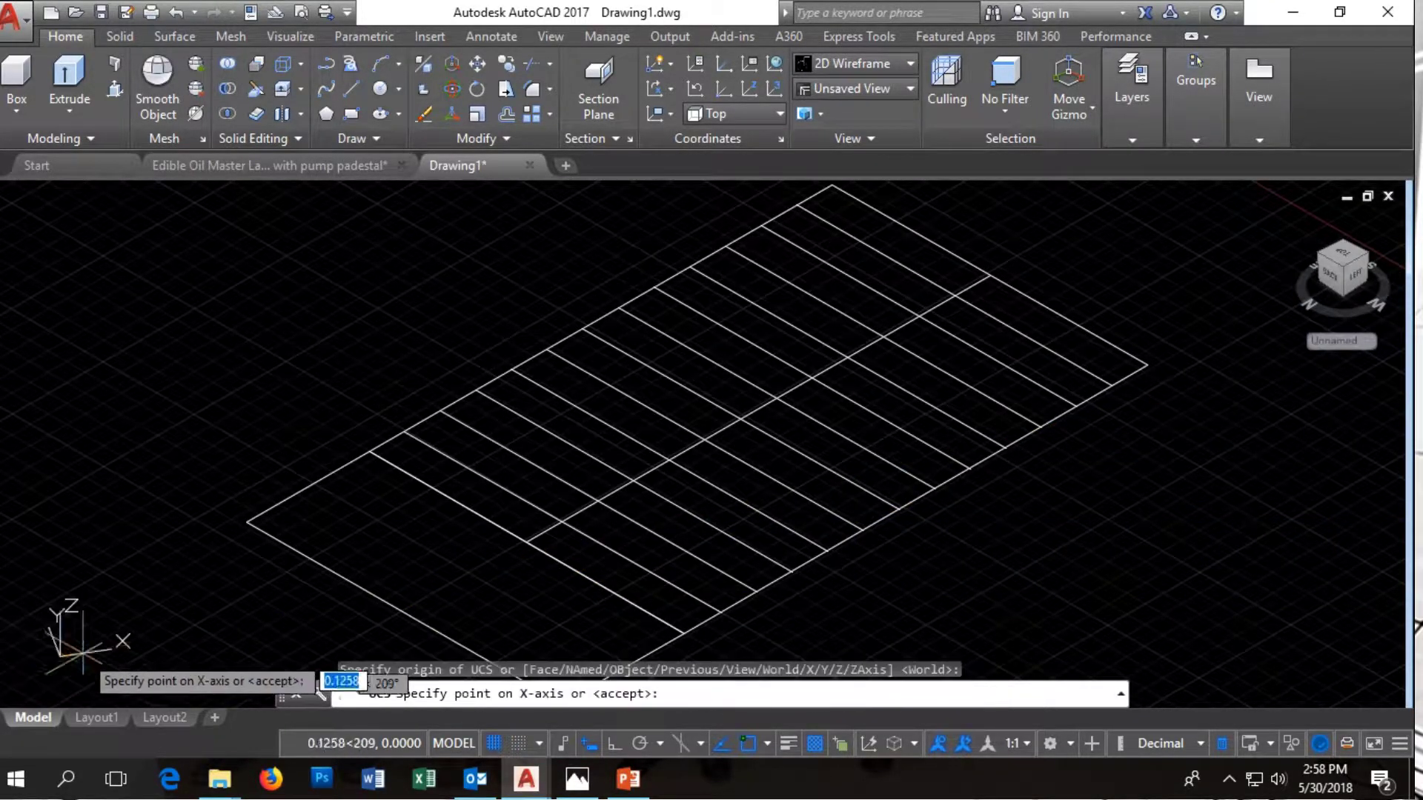
pyautogui.click(1045, 483)
pyautogui.press('Escape')
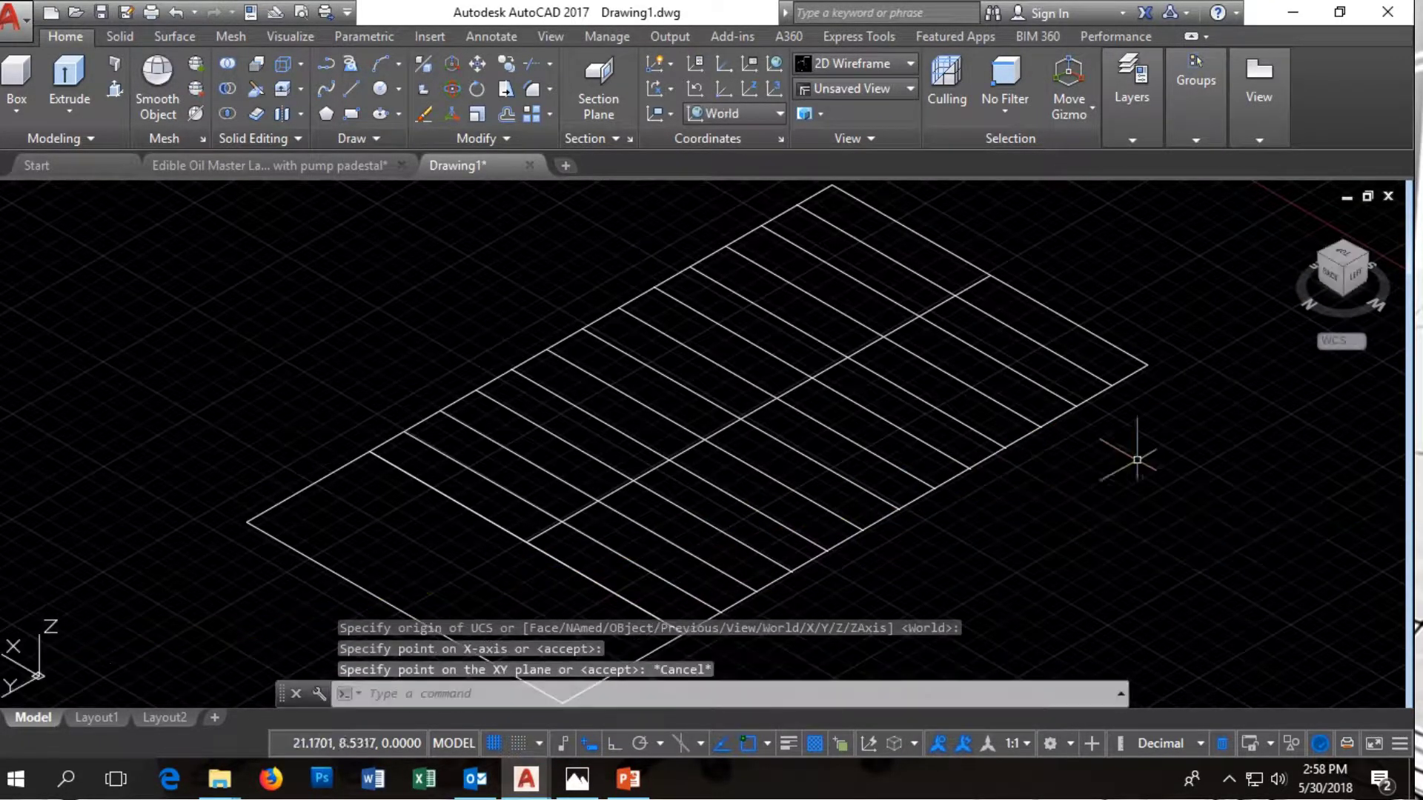
pyautogui.click(1353, 336)
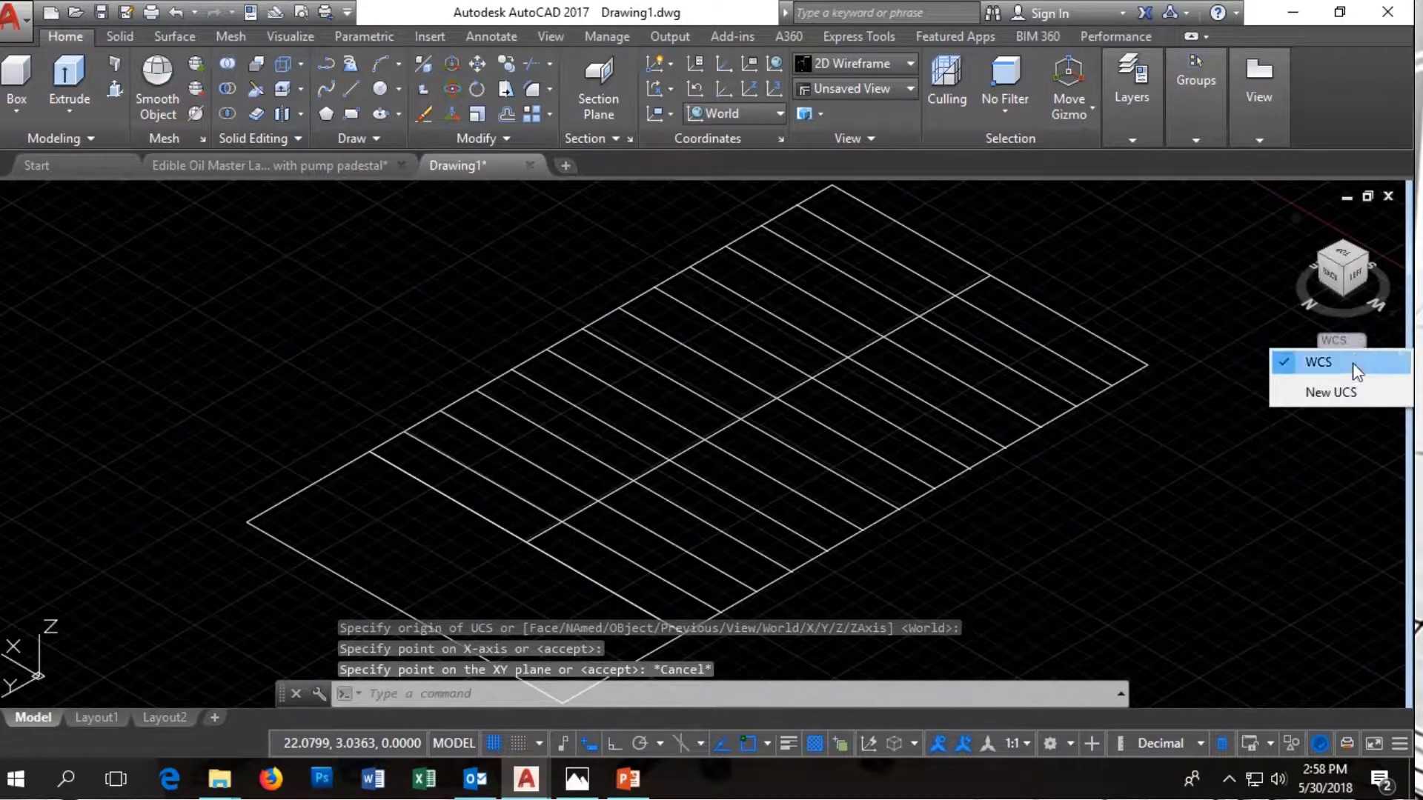
pyautogui.click(1353, 393)
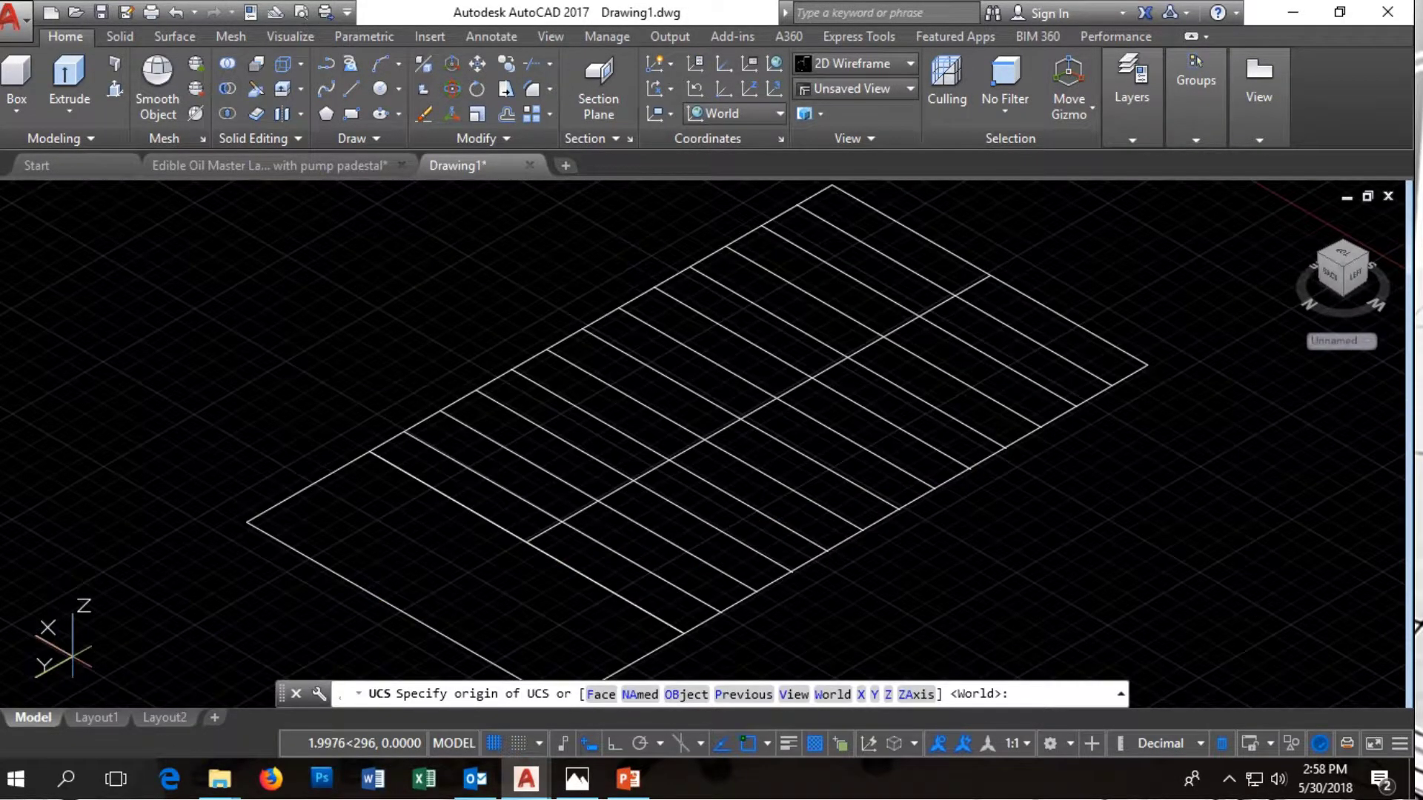
pyautogui.click(38, 674)
pyautogui.press('Return')
pyautogui.press('Escape')
pyautogui.moveTo(932, 426)
pyautogui.keyDown('shift'); pyautogui.mouseDown(button='middle')
pyautogui.moveTo(1207, 358)
pyautogui.moveTo(1217, 264)
pyautogui.moveTo(960, 326)
pyautogui.mouseUp(button='middle'); pyautogui.keyUp('shift')
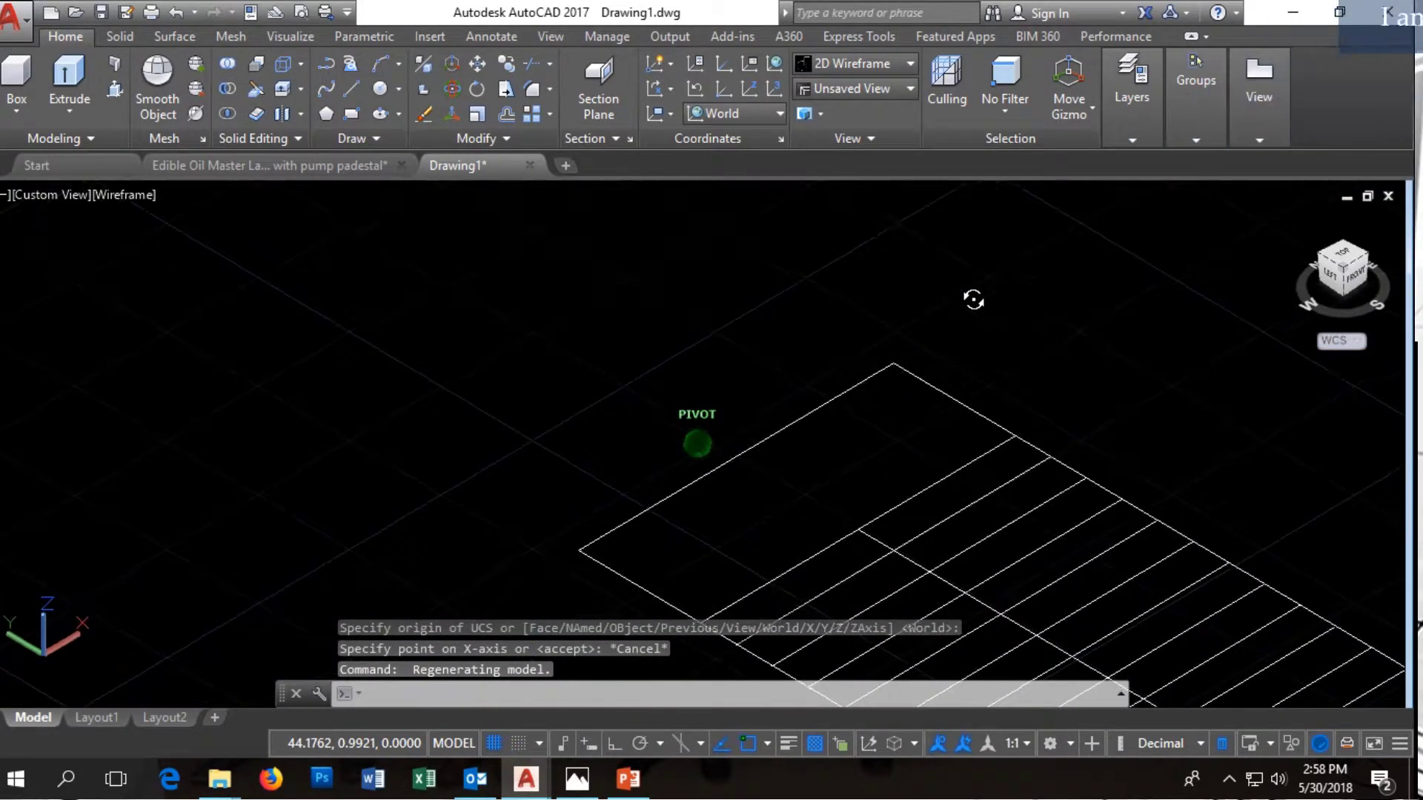
pyautogui.scroll(-3, 960, 326)
pyautogui.scroll(2, 1211, 524)
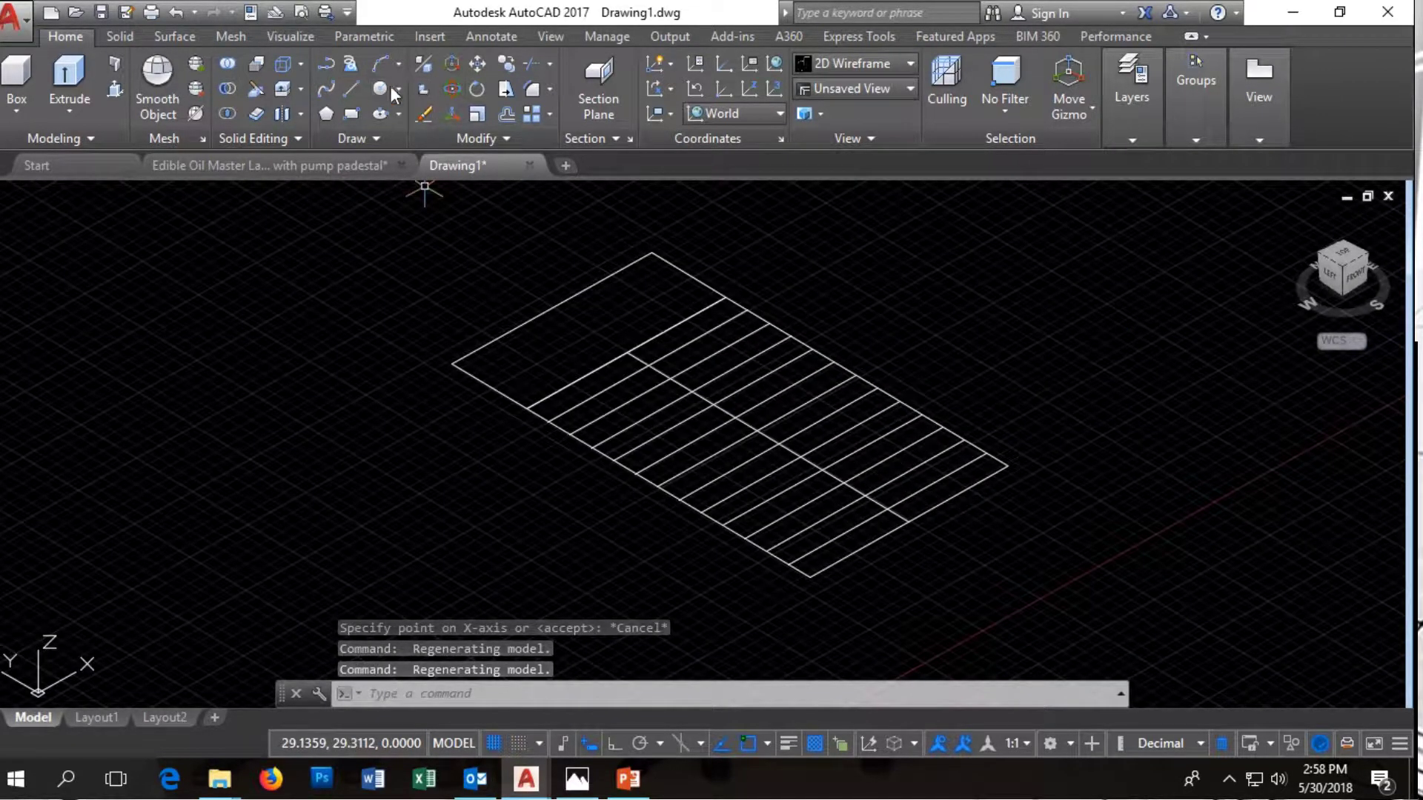
# Draw a rectangle over the first tread, starting at the plan's bottom corner
pyautogui.click(353, 114)
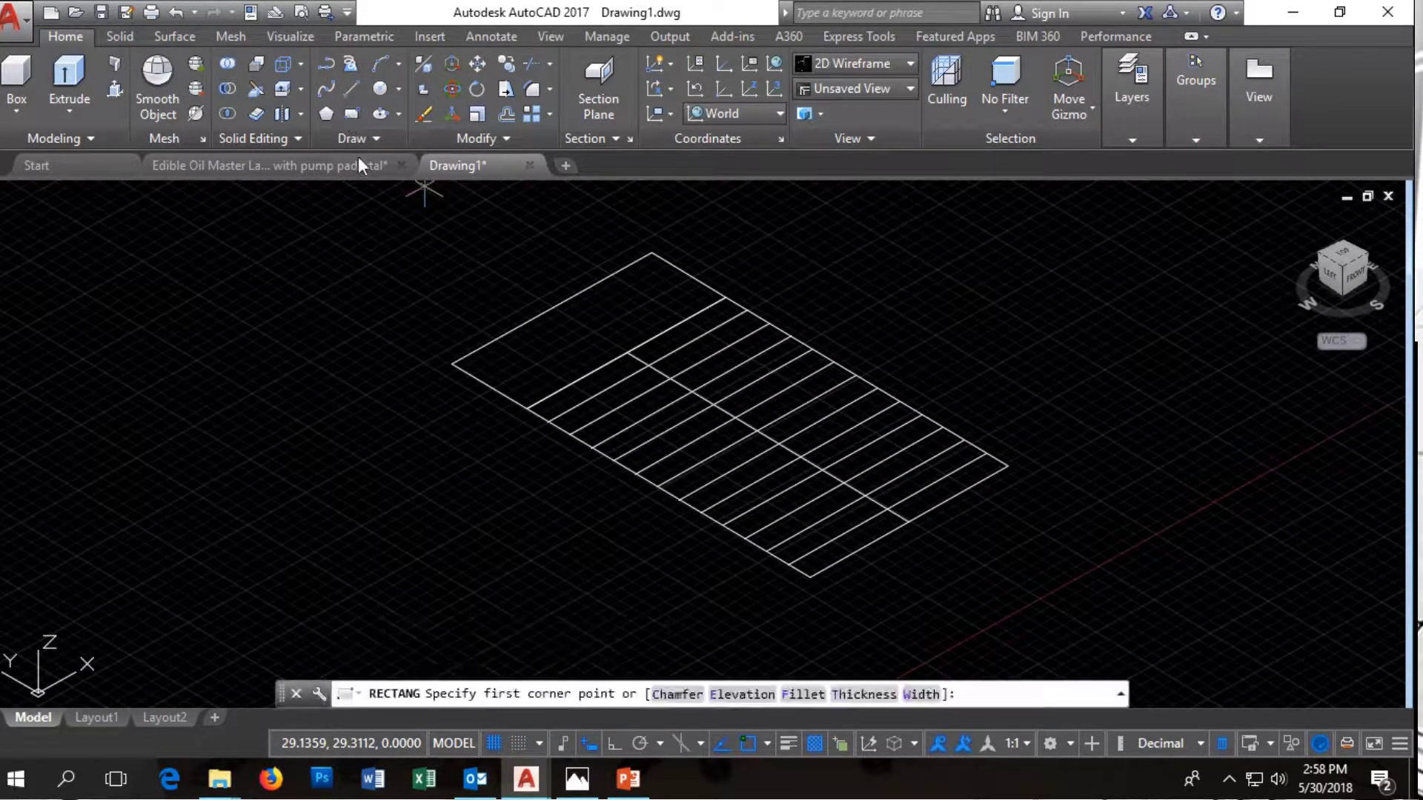
pyautogui.click(812, 578)
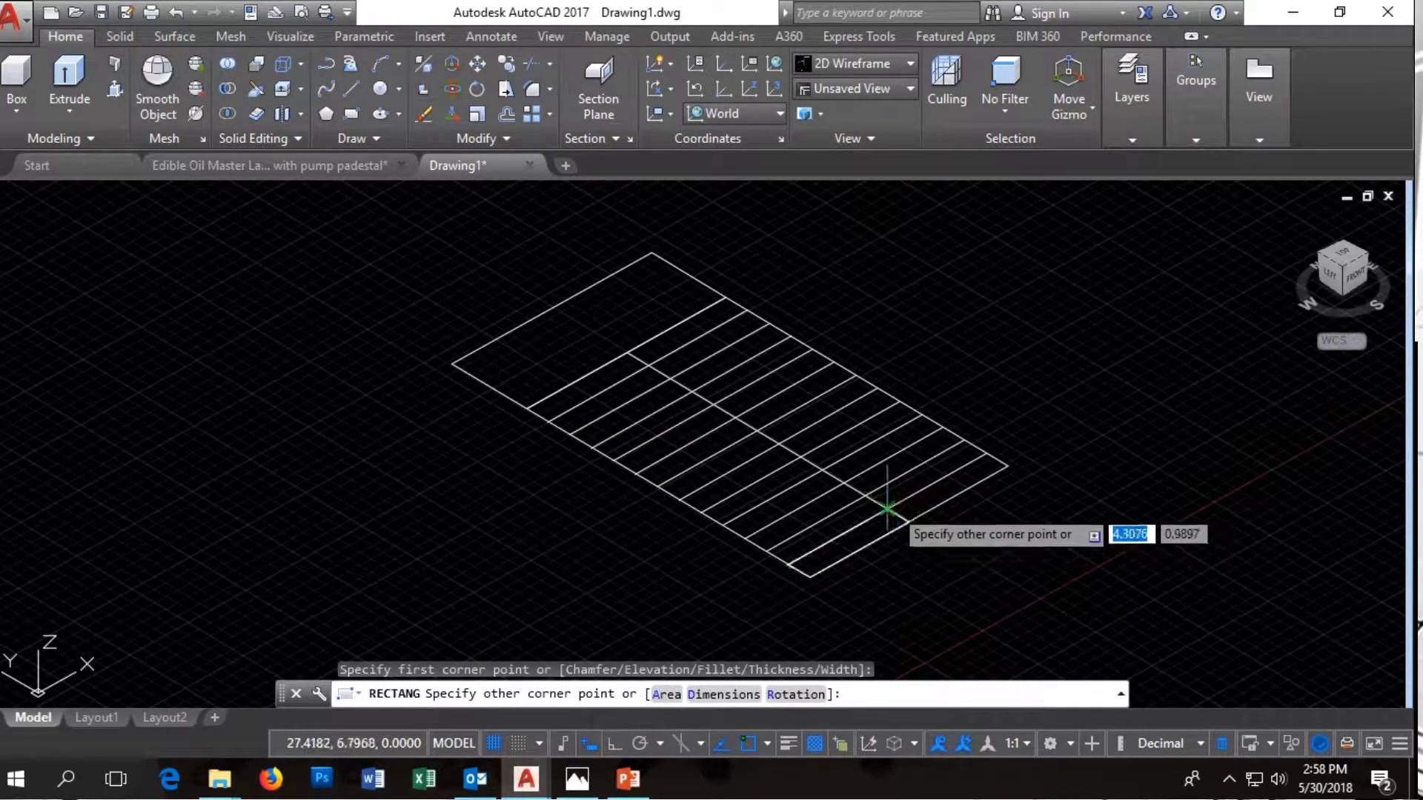
pyautogui.click(892, 505)
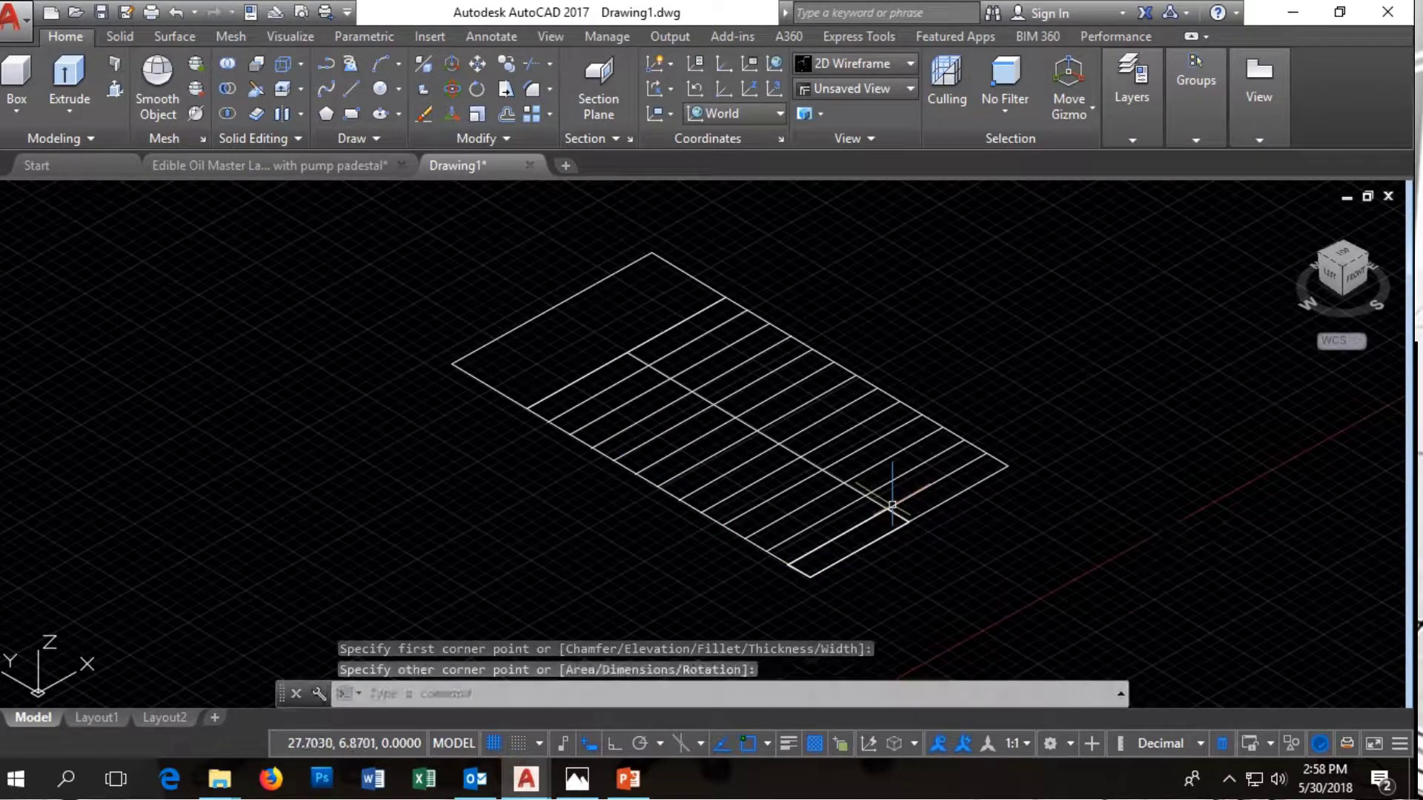
# Press-pull the tread rectangle up 0.5824 into a solid, then select it
pyautogui.click(117, 92)
pyautogui.scroll(3, 815, 607)
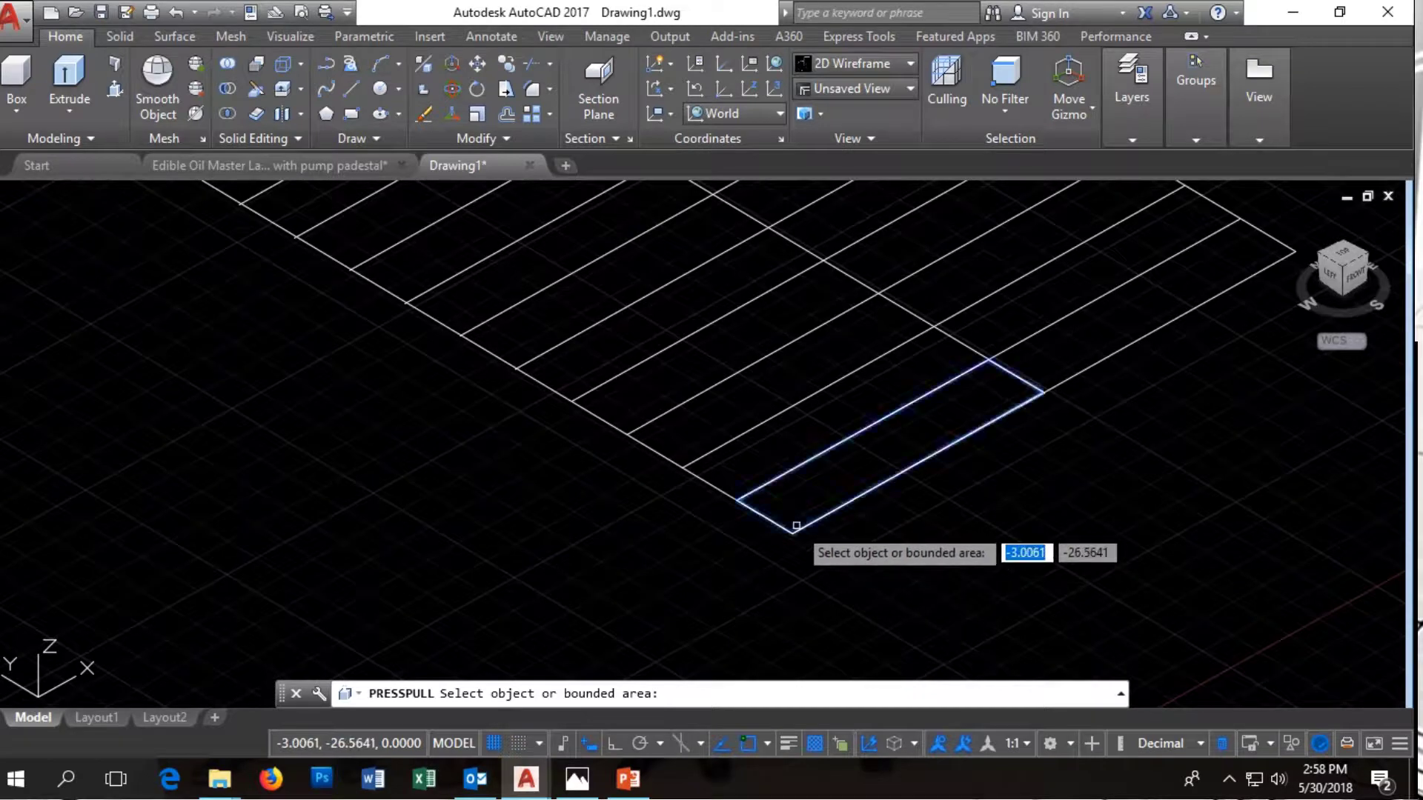
pyautogui.click(801, 519)
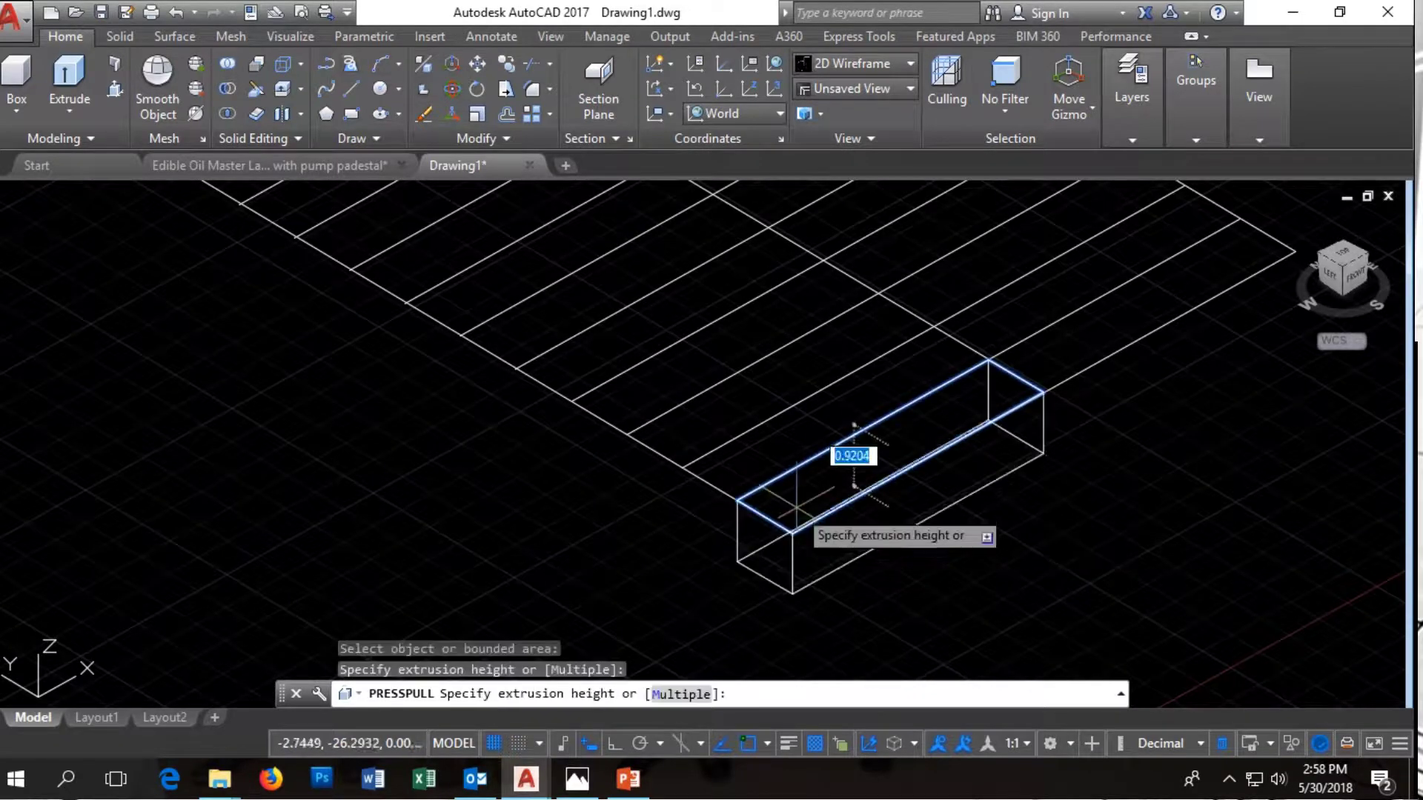
pyautogui.scroll(2, 792, 406)
pyautogui.click(792, 406)
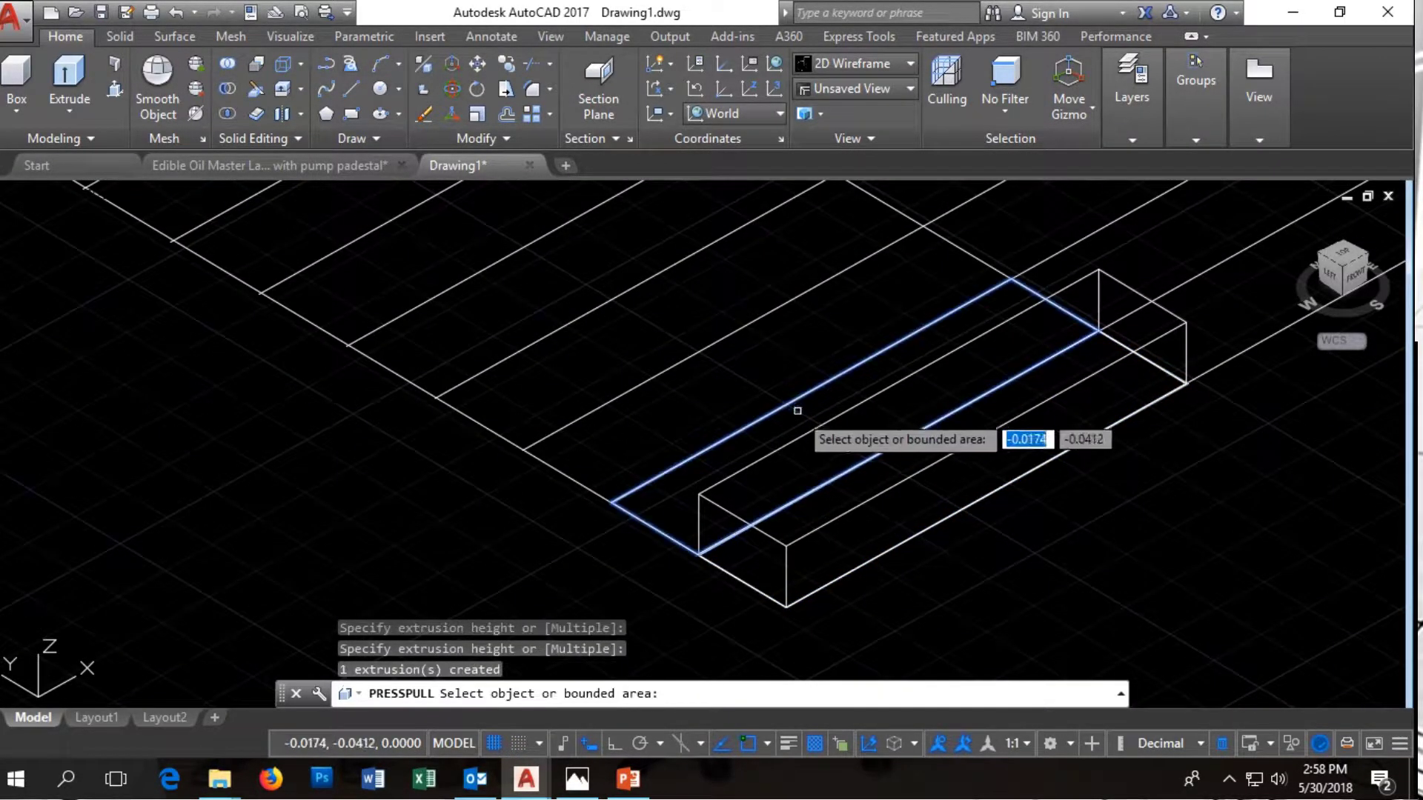
pyautogui.press('Return')
pyautogui.press('Return')
pyautogui.click(796, 537)
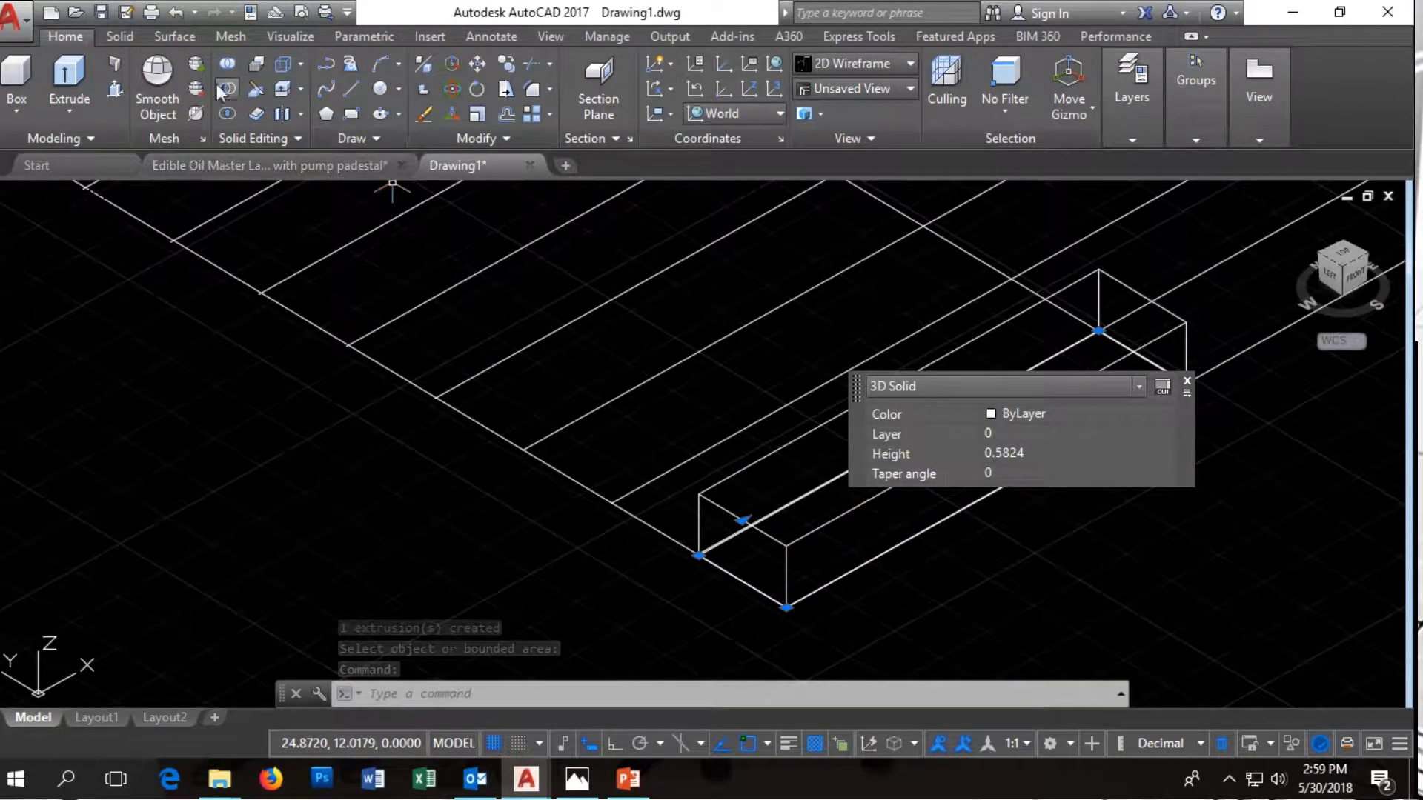
# Copy the tread solid from its bottom corner, placing three step copies rising up the plan
pyautogui.click(504, 66)
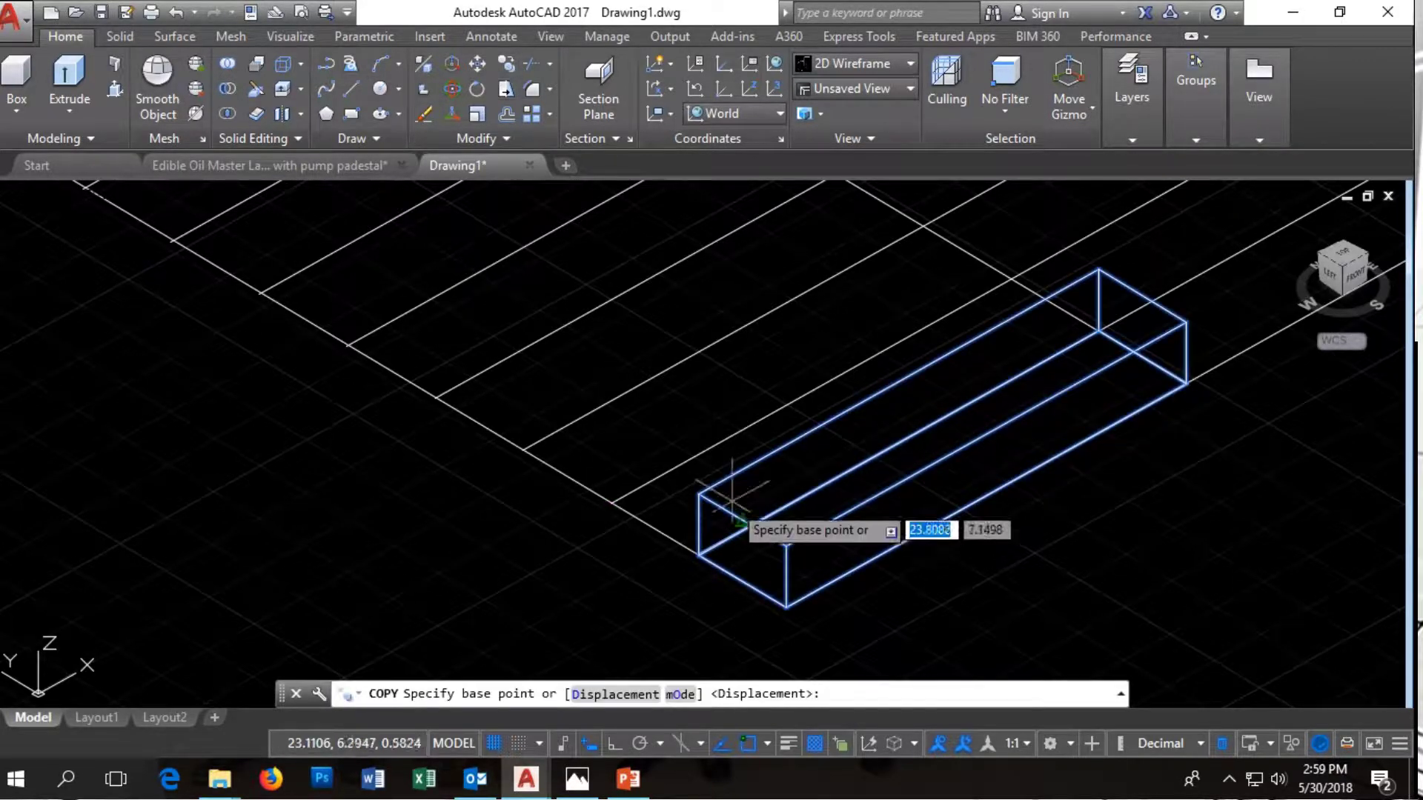
pyautogui.click(786, 606)
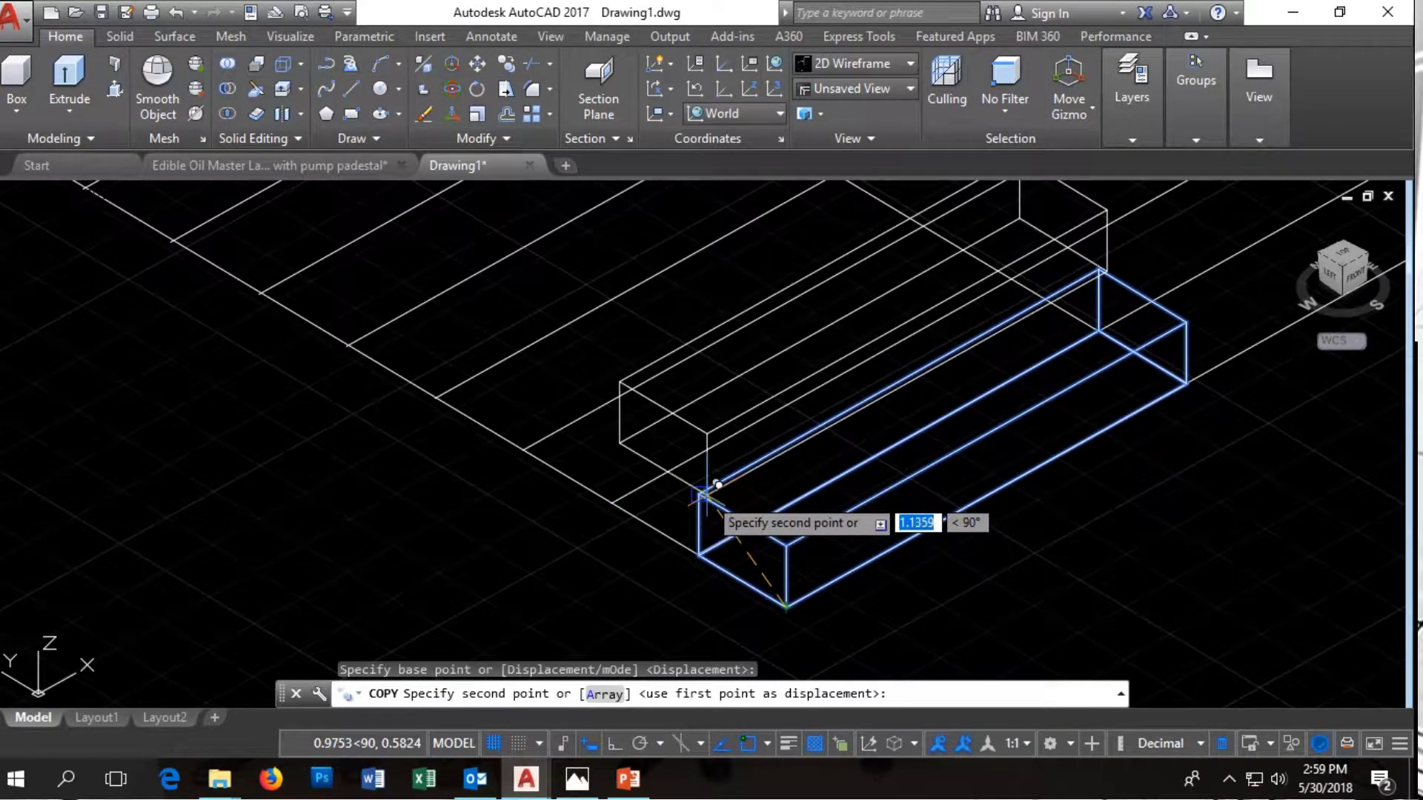
pyautogui.click(700, 494)
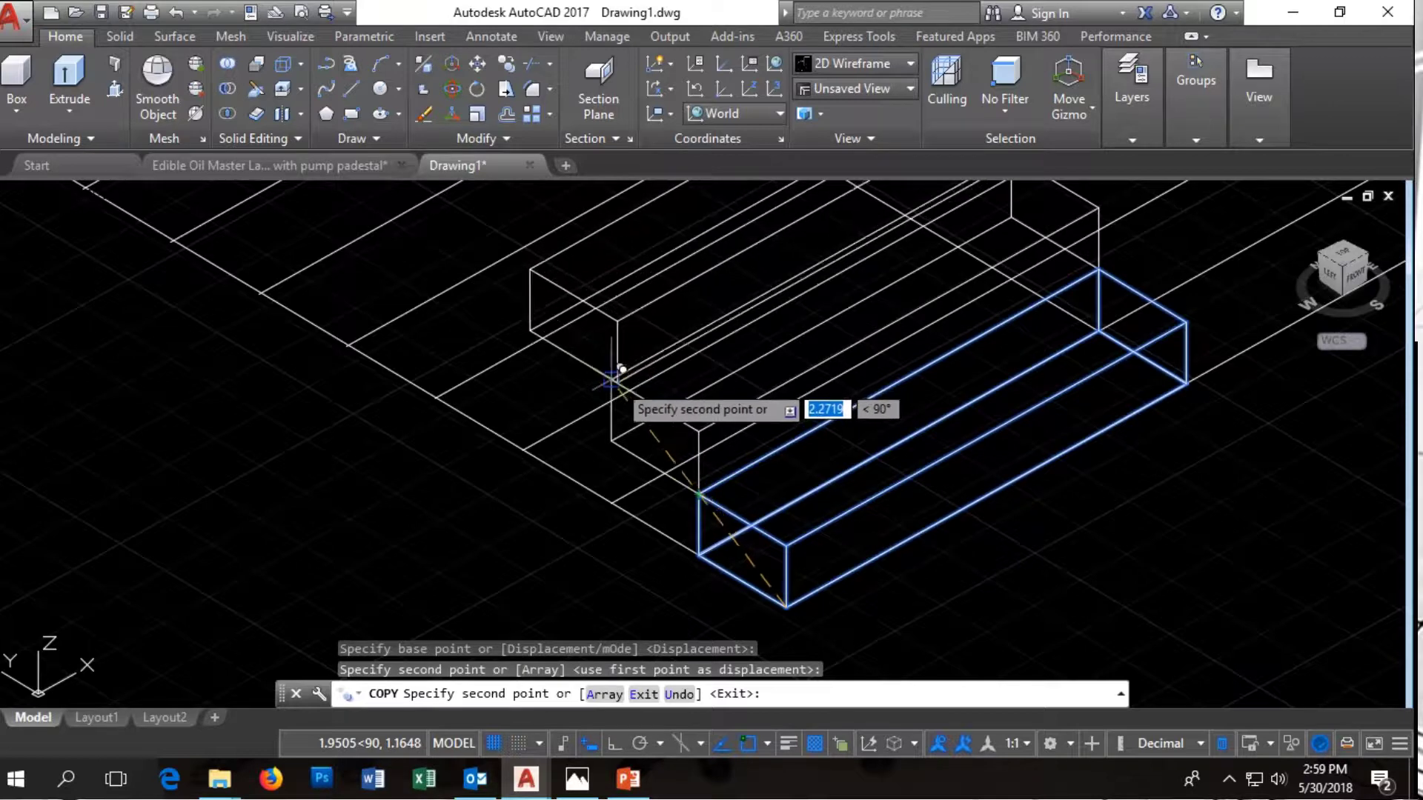
pyautogui.click(615, 363)
pyautogui.scroll(-2, 845, 527)
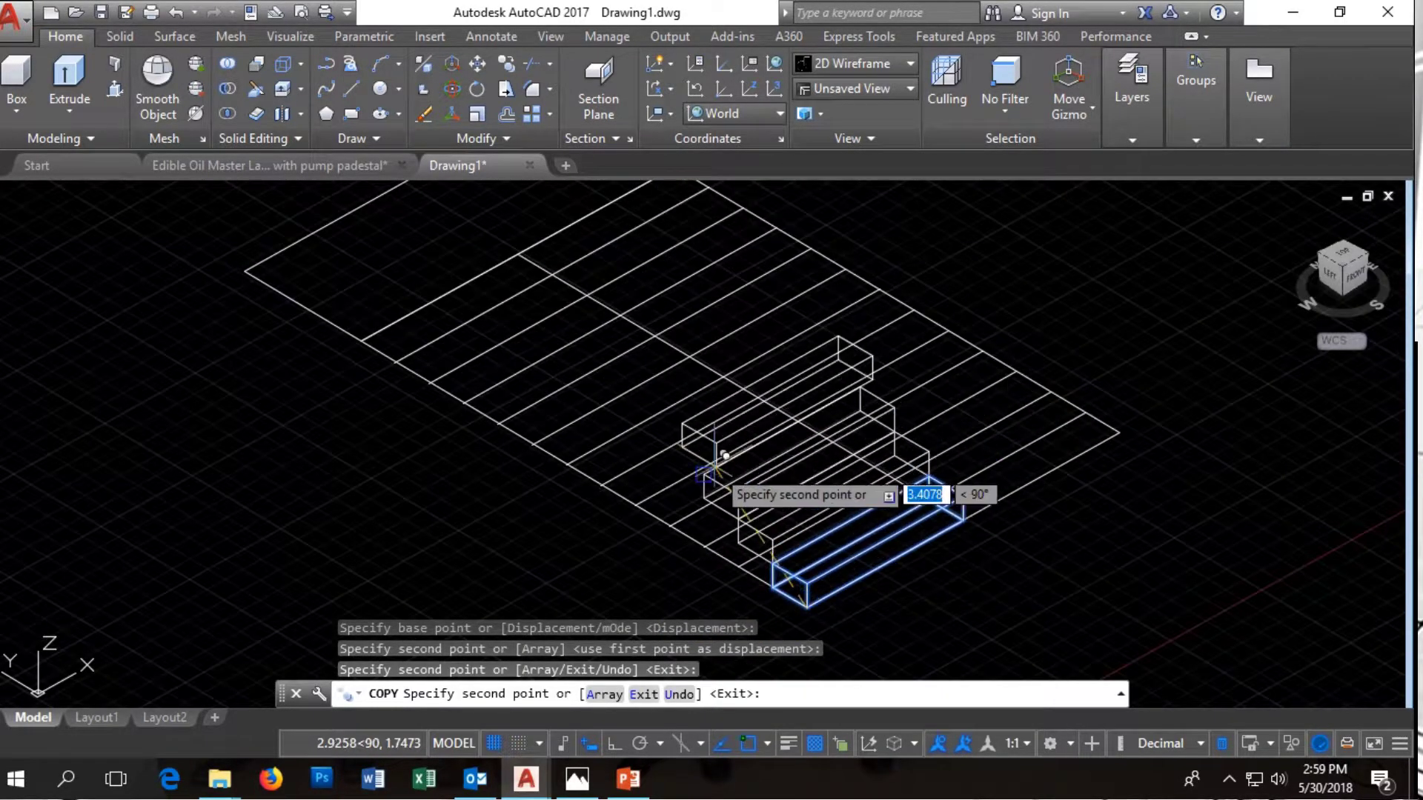
pyautogui.click(730, 454)
# Place two more step copies higher up the flight to complete it
pyautogui.scroll(3, 730, 454)
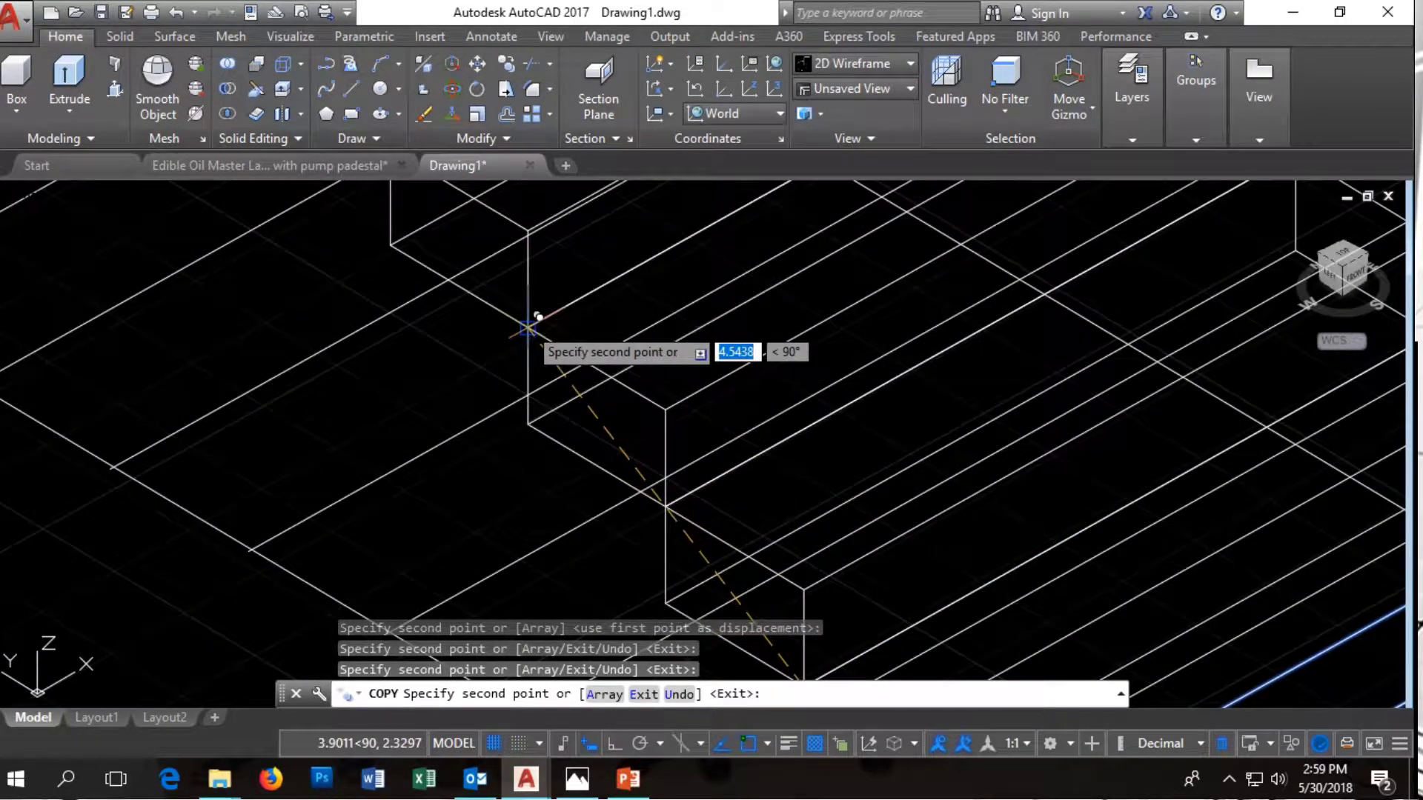
pyautogui.click(534, 319)
pyautogui.scroll(-3, 730, 603)
pyautogui.scroll(3, 626, 396)
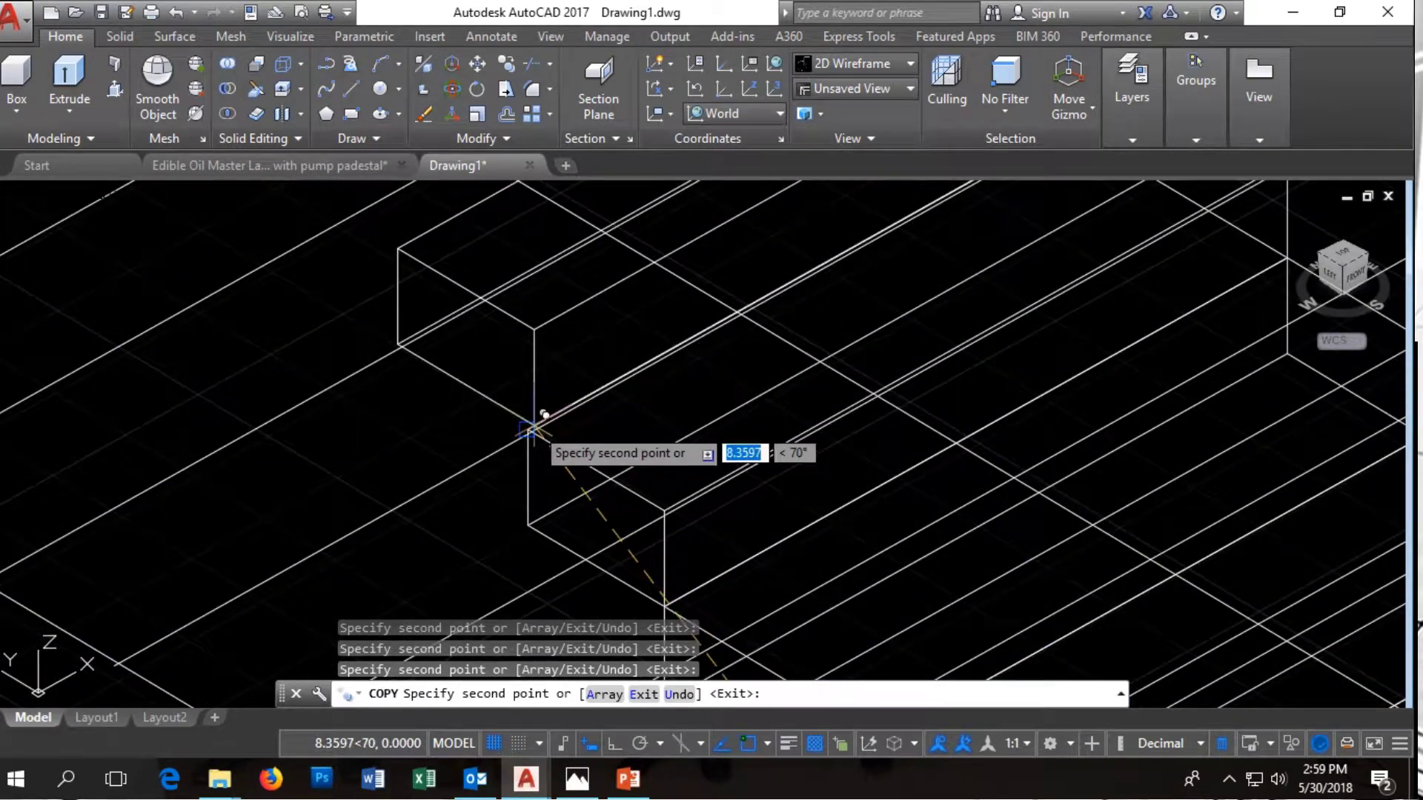
pyautogui.scroll(-3, 815, 619)
pyautogui.scroll(3, 607, 415)
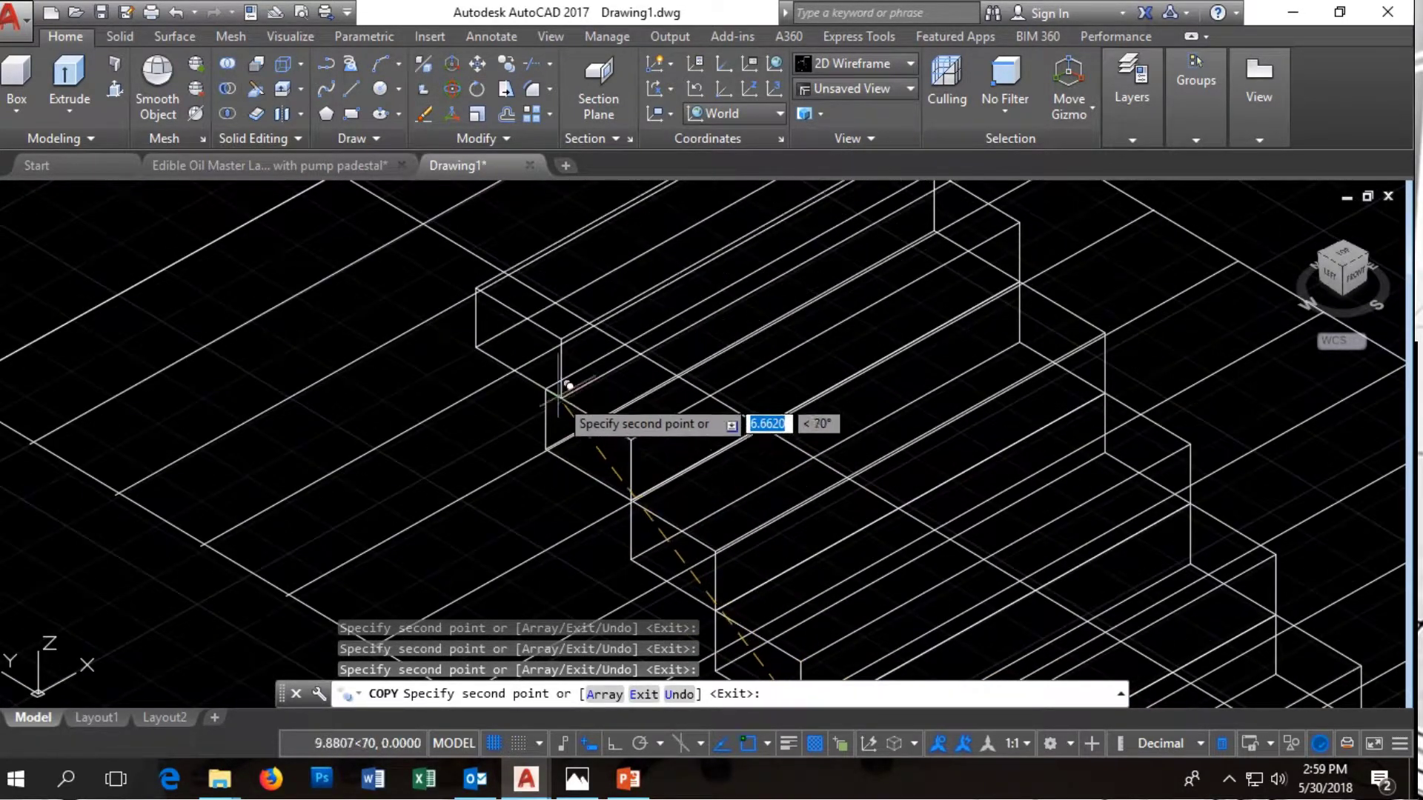
pyautogui.scroll(-2, 704, 443)
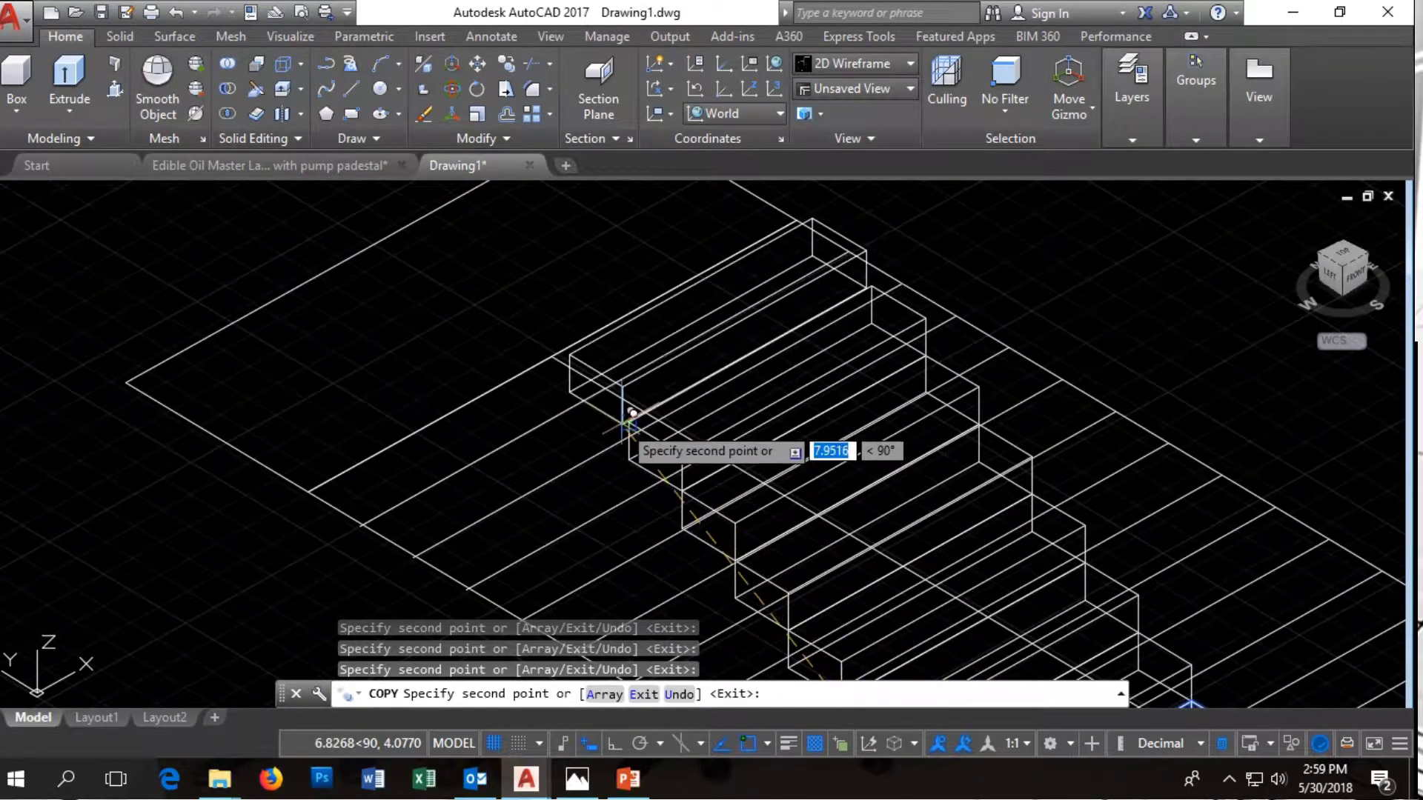
pyautogui.click(635, 415)
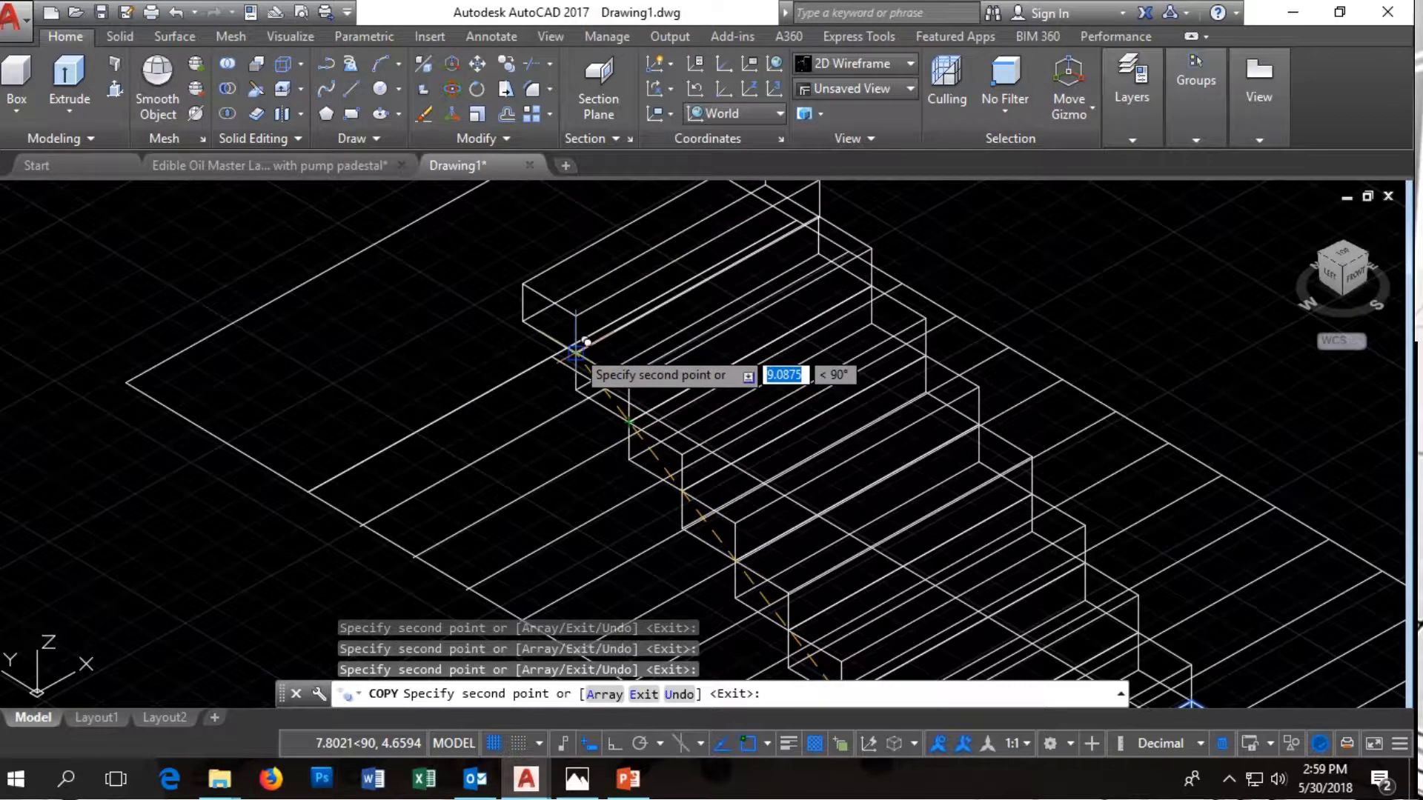
pyautogui.scroll(-3, 956, 400)
pyautogui.scroll(-2, 832, 404)
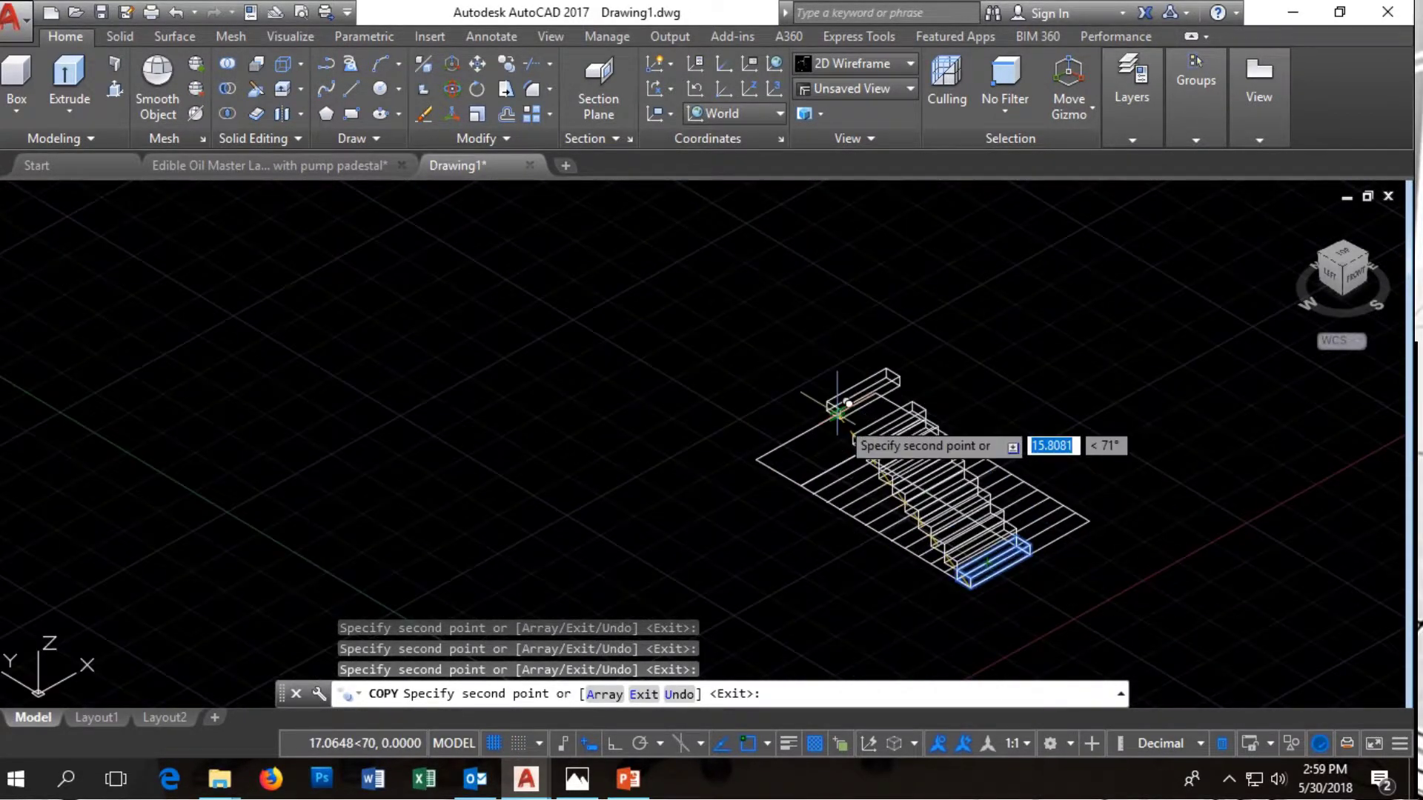
pyautogui.scroll(5, 898, 489)
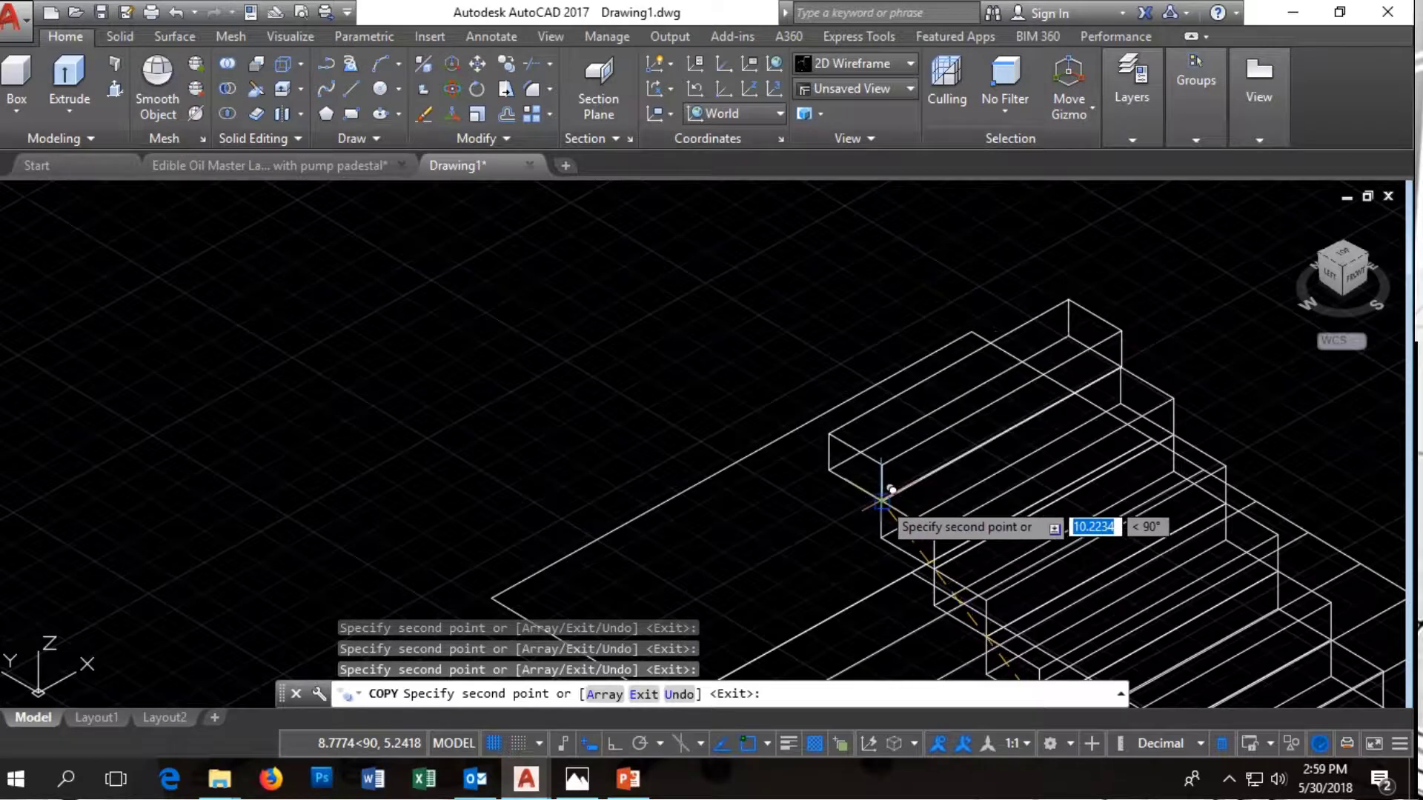
pyautogui.scroll(-4, 730, 396)
pyautogui.press('Escape')
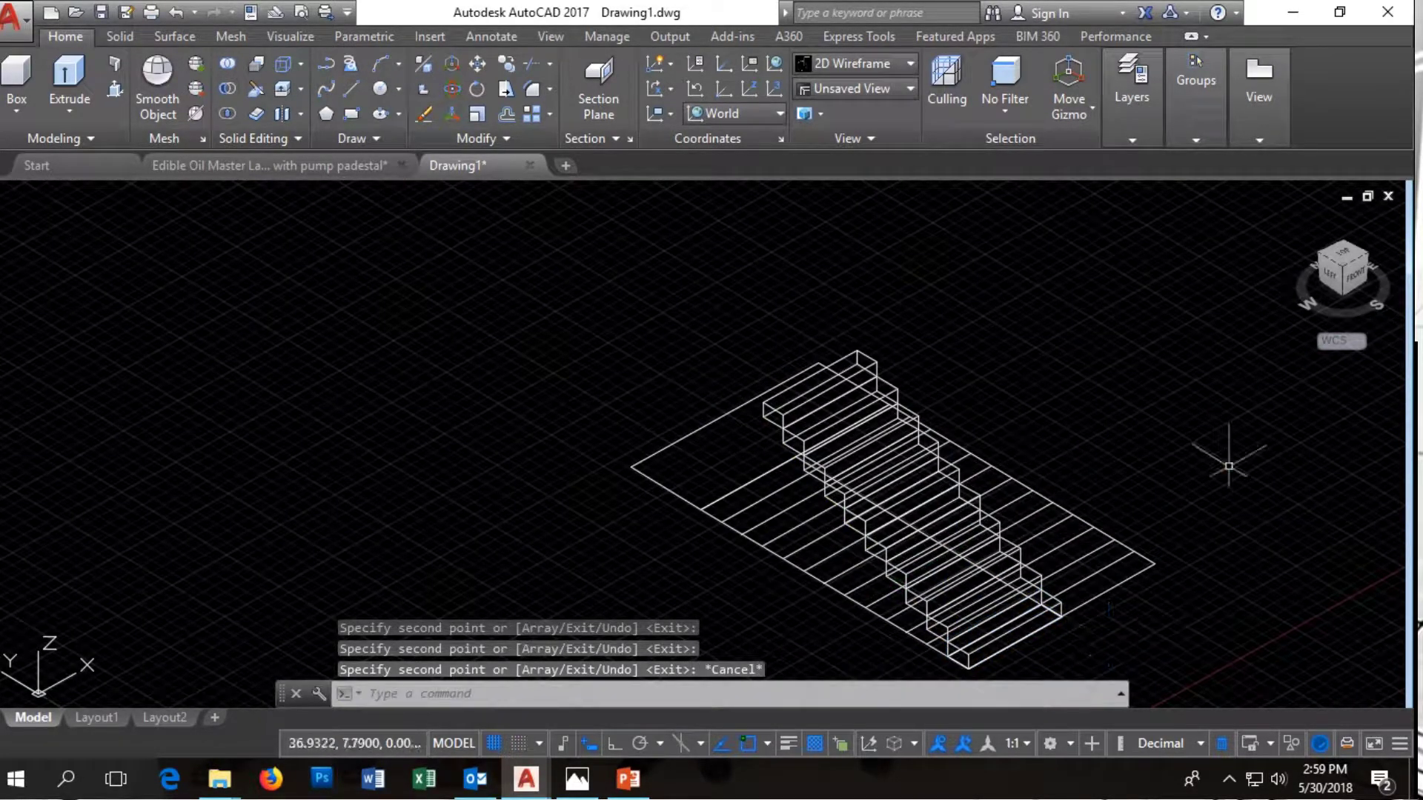
# Switch to the Right view and select the top step solid
pyautogui.moveTo(1306, 286); pyautogui.dragTo(1375, 304)
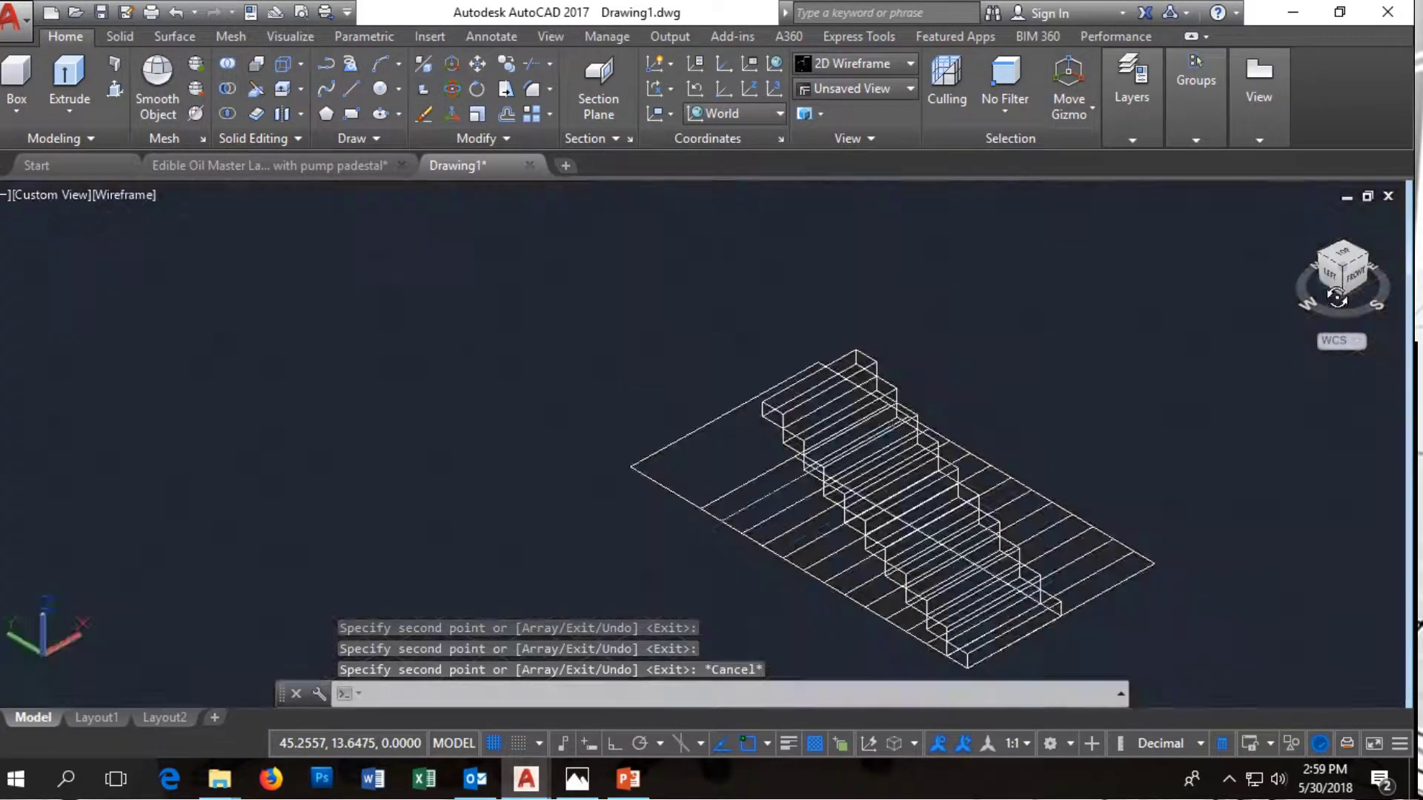
pyautogui.moveTo(1336, 264)
pyautogui.keyDown('shift'); pyautogui.mouseDown(button='middle')
pyautogui.moveTo(1230, 232)
pyautogui.moveTo(1042, 232)
pyautogui.moveTo(862, 209)
pyautogui.moveTo(711, 225)
pyautogui.moveTo(727, 692)
pyautogui.moveTo(739, 690)
pyautogui.mouseUp(button='middle'); pyautogui.keyUp('shift')
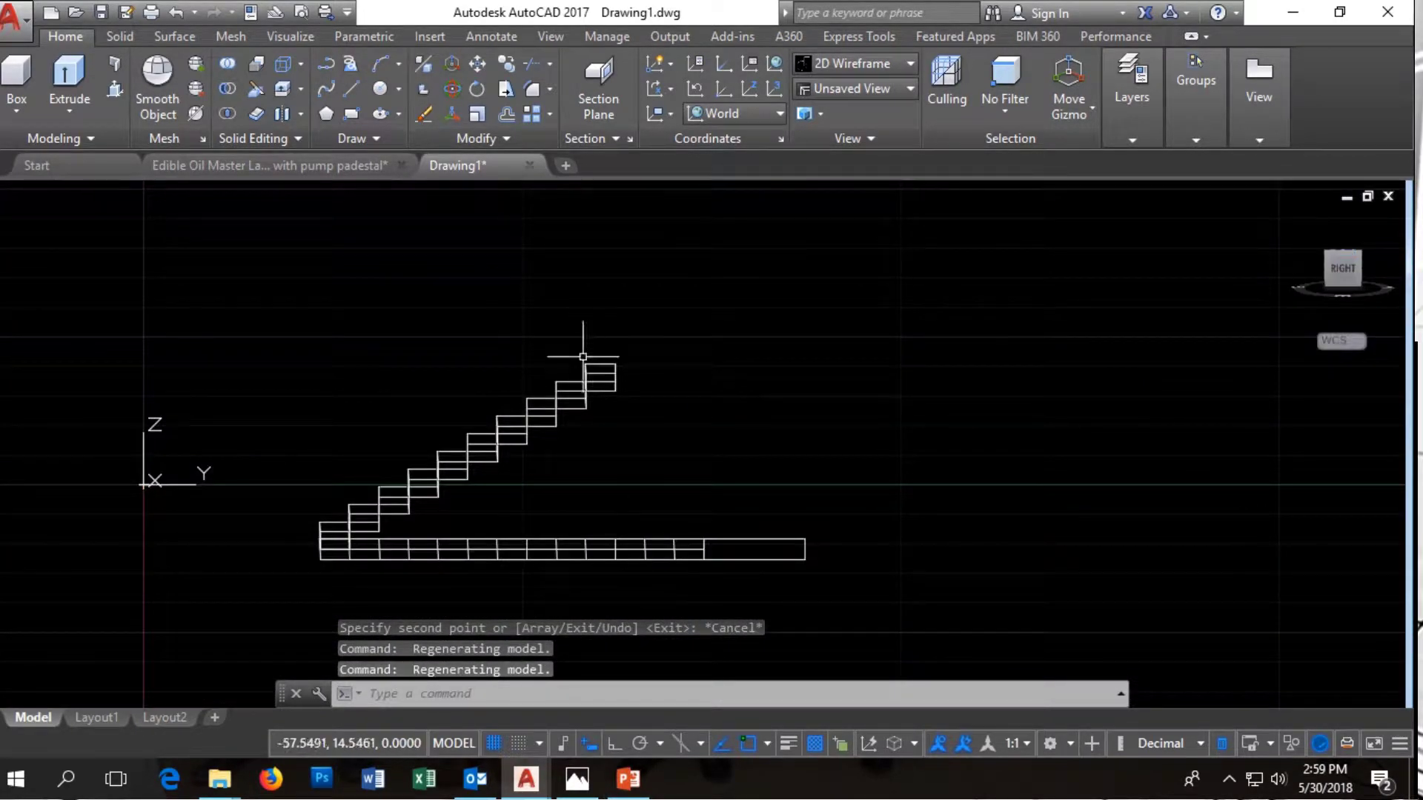
pyautogui.scroll(4, 584, 408)
pyautogui.click(634, 318)
pyautogui.click(626, 378)
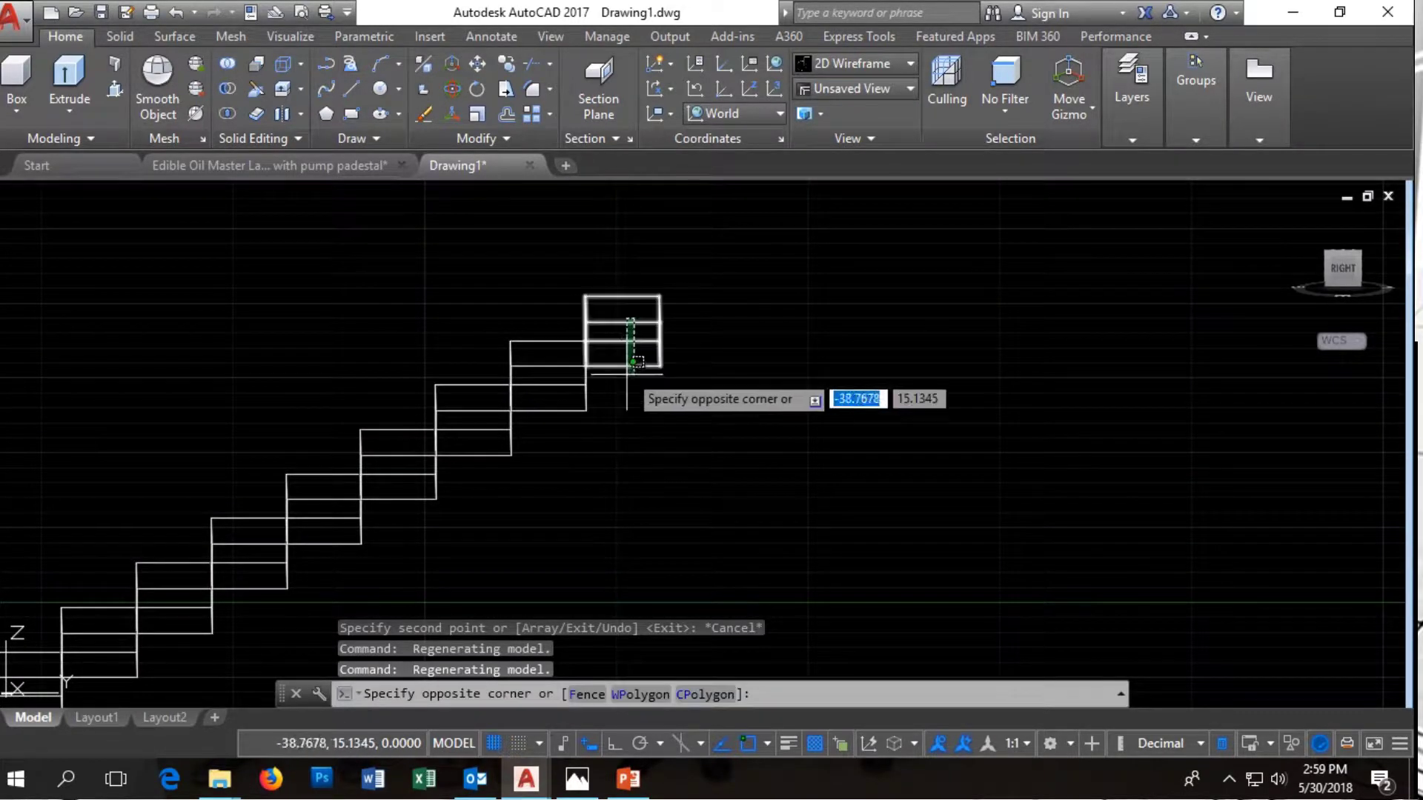
pyautogui.press('Escape')
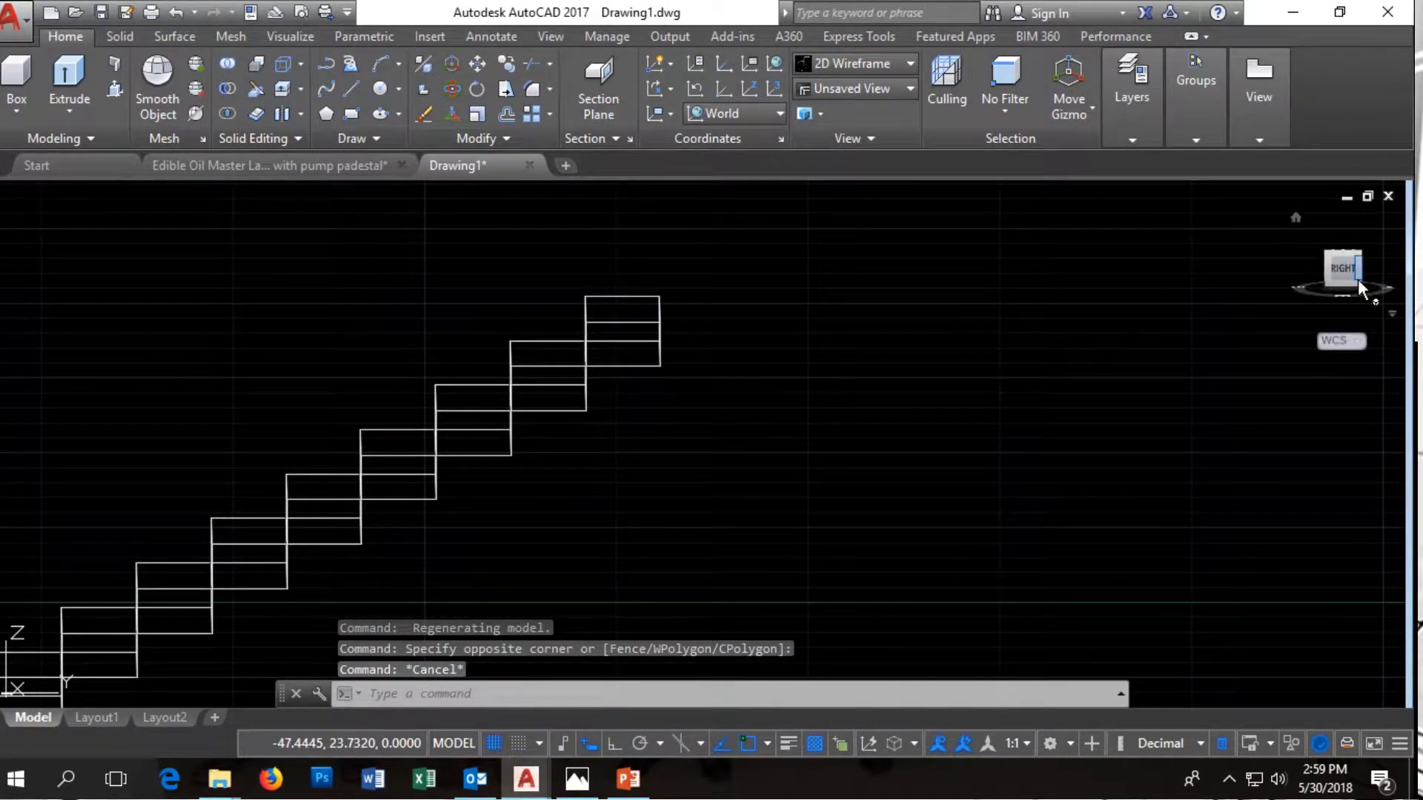
pyautogui.click(1359, 284)
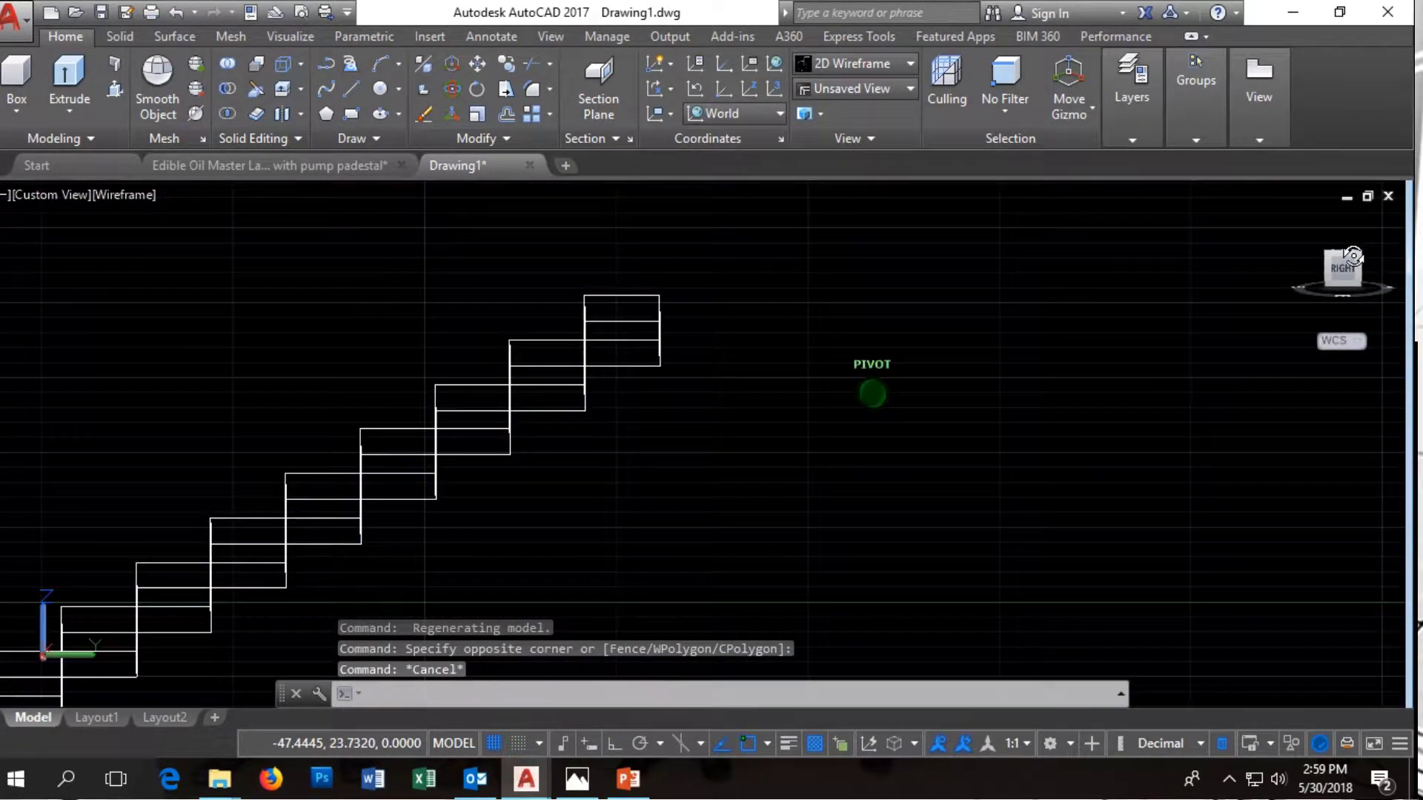
pyautogui.click(629, 334)
pyautogui.scroll(-2, 749, 460)
pyautogui.scroll(-2, 739, 456)
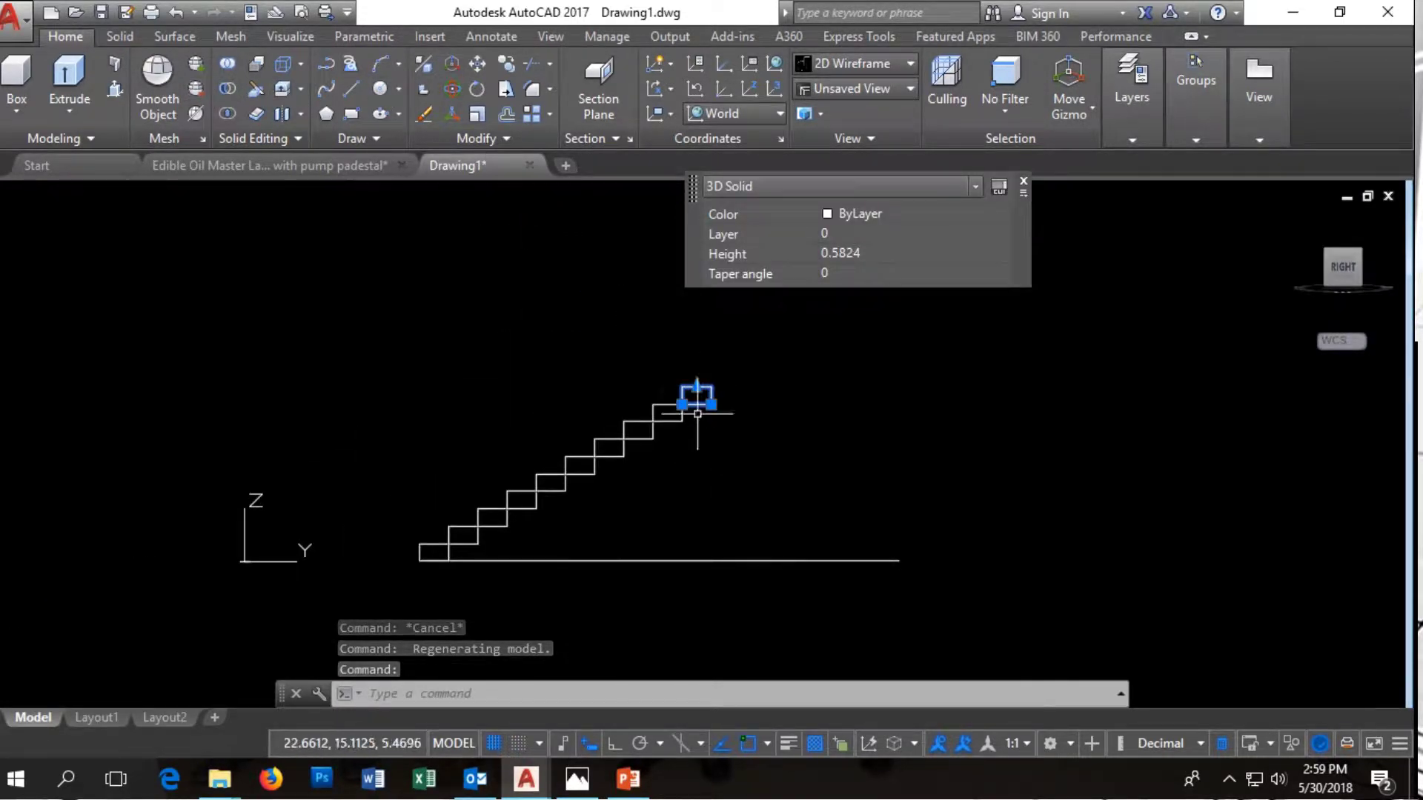
# Copy the top step one riser up, then orbit back to an isometric view
pyautogui.click(472, 68)
pyautogui.click(682, 404)
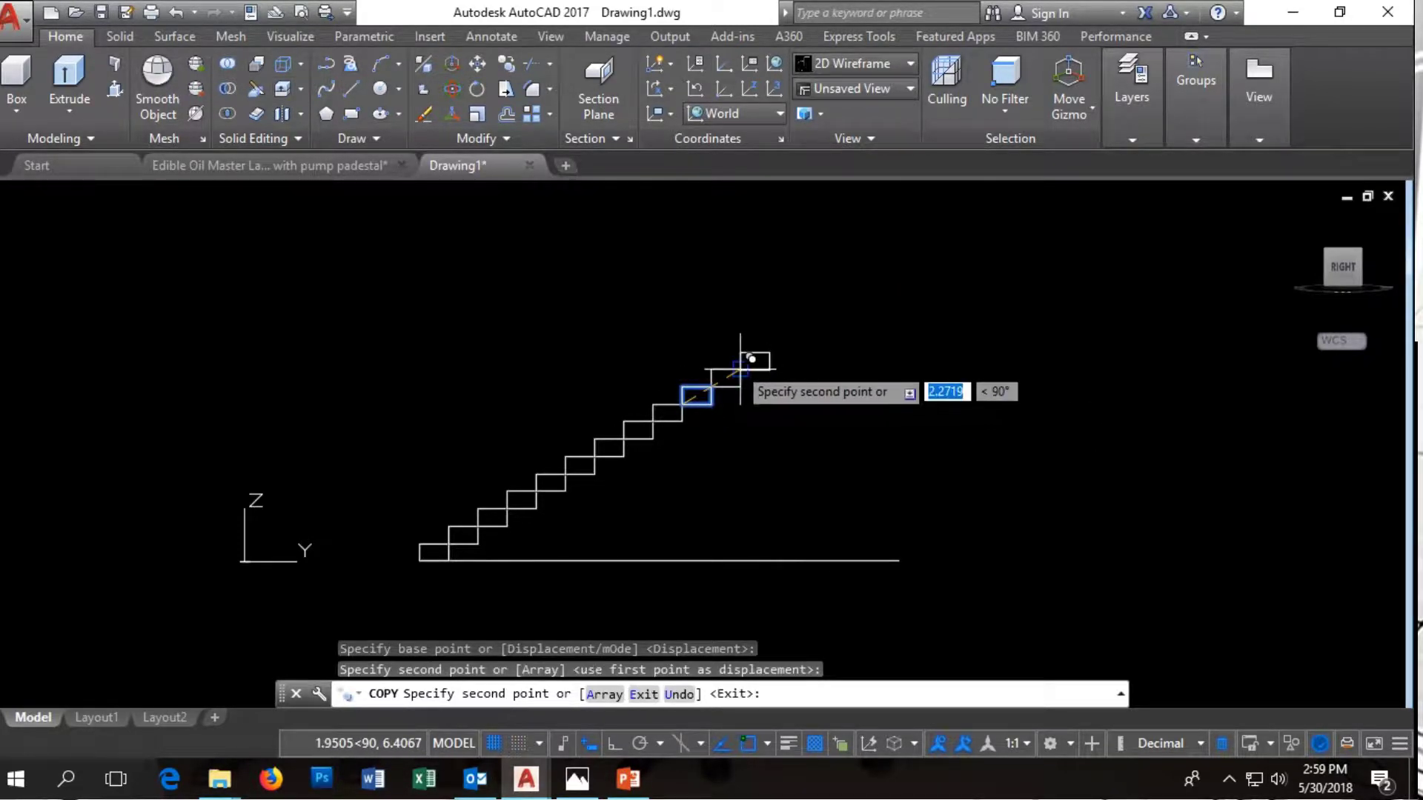
pyautogui.click(741, 369)
pyautogui.press('Escape')
pyautogui.moveTo(1337, 295); pyautogui.dragTo(685, 294)
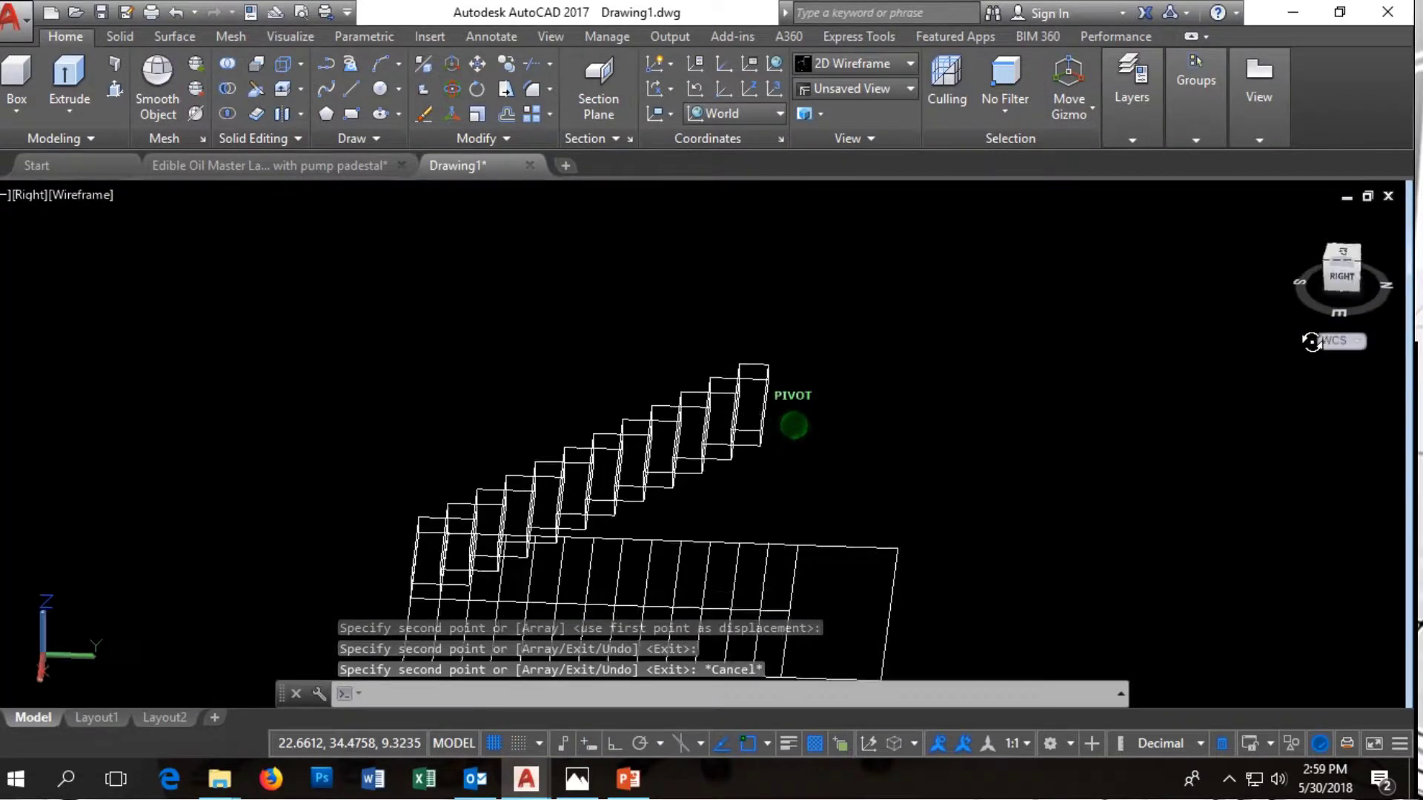
pyautogui.moveTo(685, 294)
pyautogui.keyDown('shift'); pyautogui.mouseDown(button='middle')
pyautogui.moveTo(654, 340)
pyautogui.moveTo(515, 283)
pyautogui.moveTo(387, 326)
pyautogui.moveTo(381, 308)
pyautogui.mouseUp(button='middle'); pyautogui.keyUp('shift')
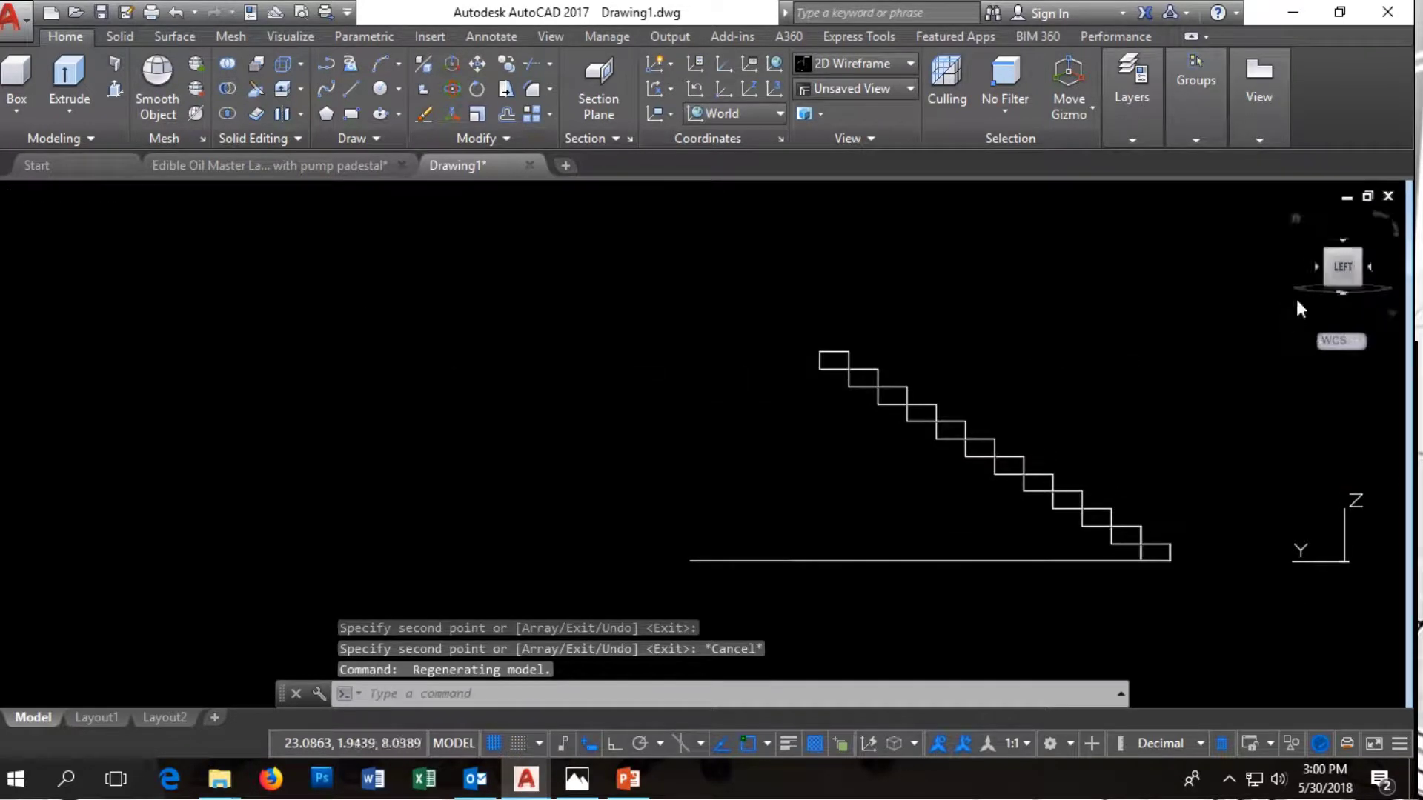
pyautogui.moveTo(1297, 307)
pyautogui.keyDown('shift'); pyautogui.mouseDown(button='middle')
pyautogui.moveTo(1311, 315)
pyautogui.moveTo(1194, 337)
pyautogui.moveTo(1131, 324)
pyautogui.moveTo(1134, 297)
pyautogui.mouseUp(button='middle'); pyautogui.keyUp('shift')
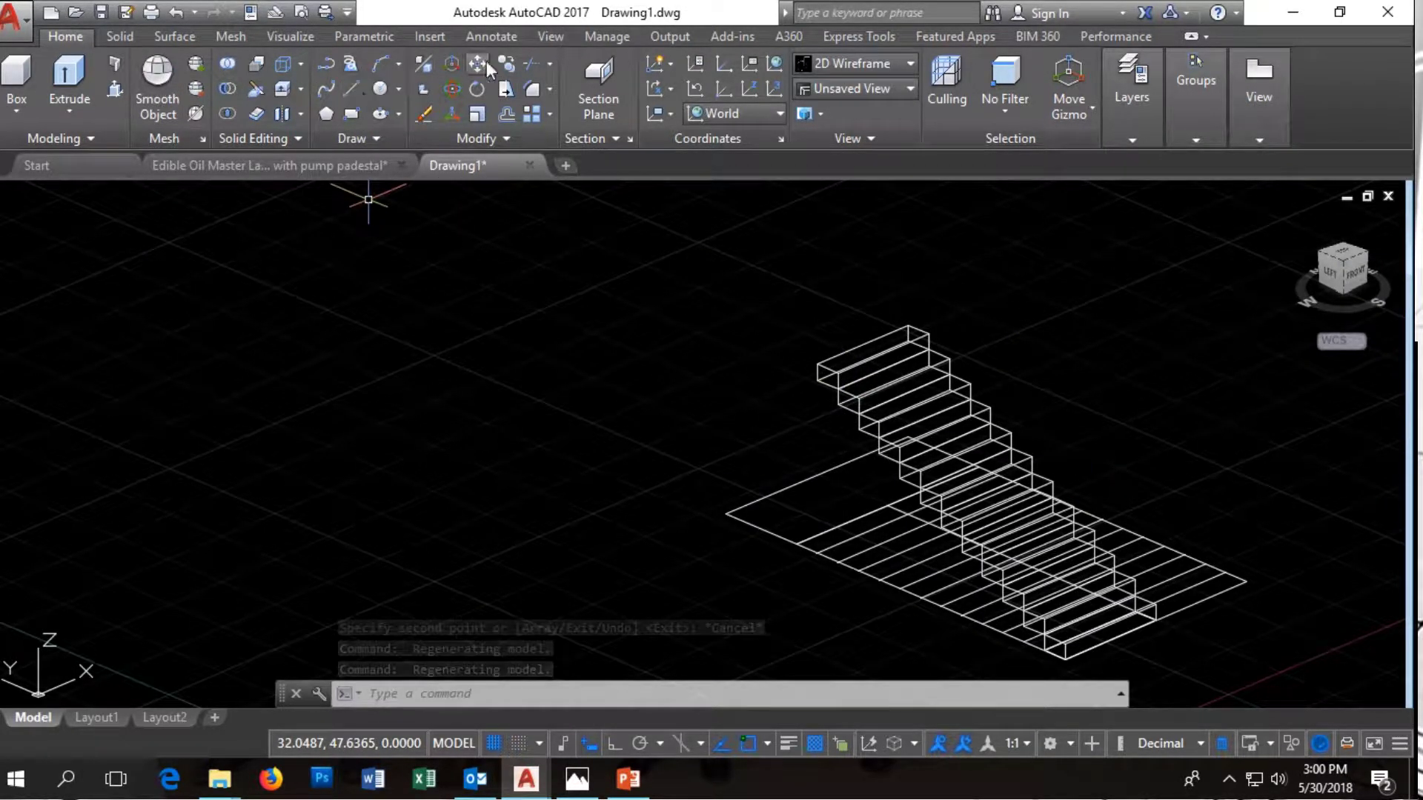
# Draw a vertical guide line from the top stair corner down to the floor
pyautogui.click(349, 90)
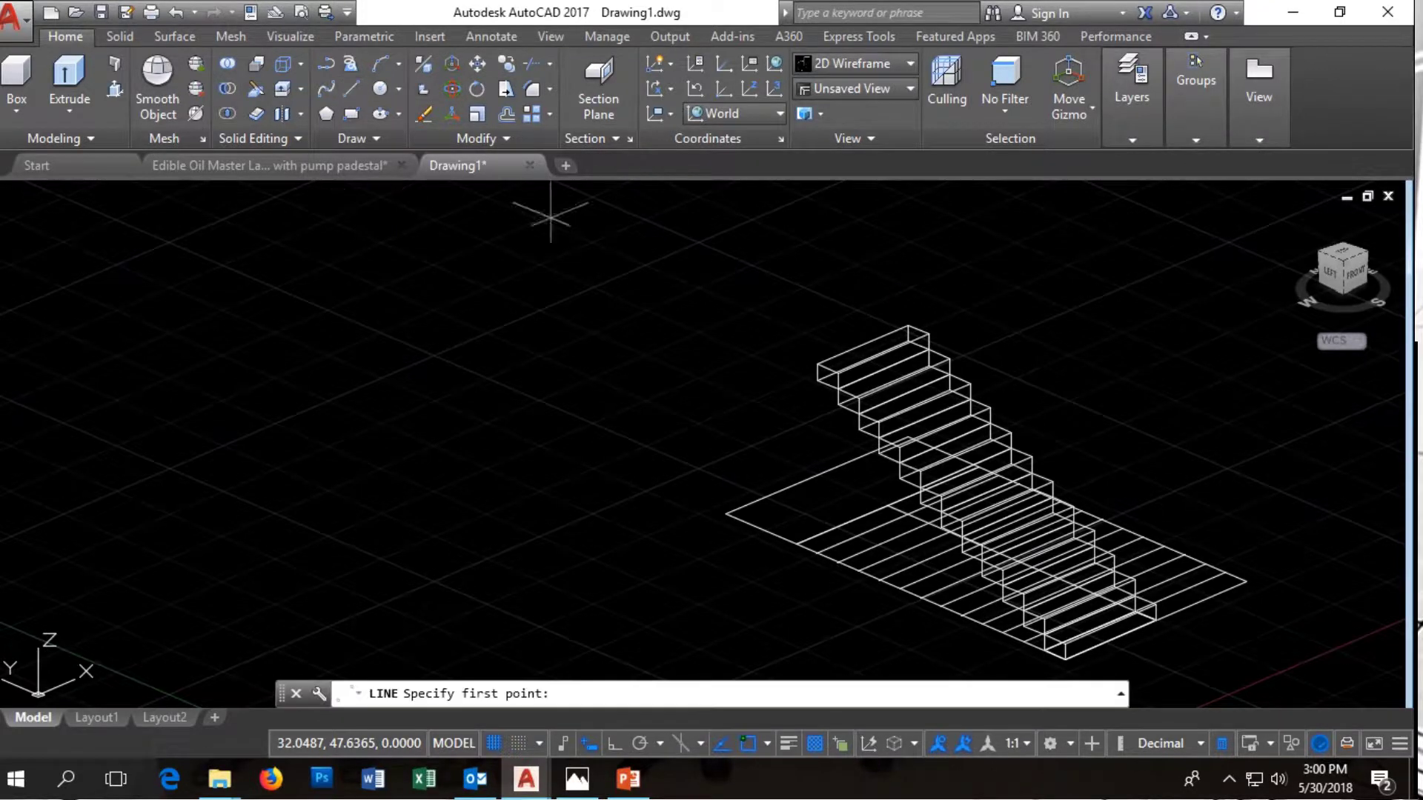
pyautogui.click(817, 379)
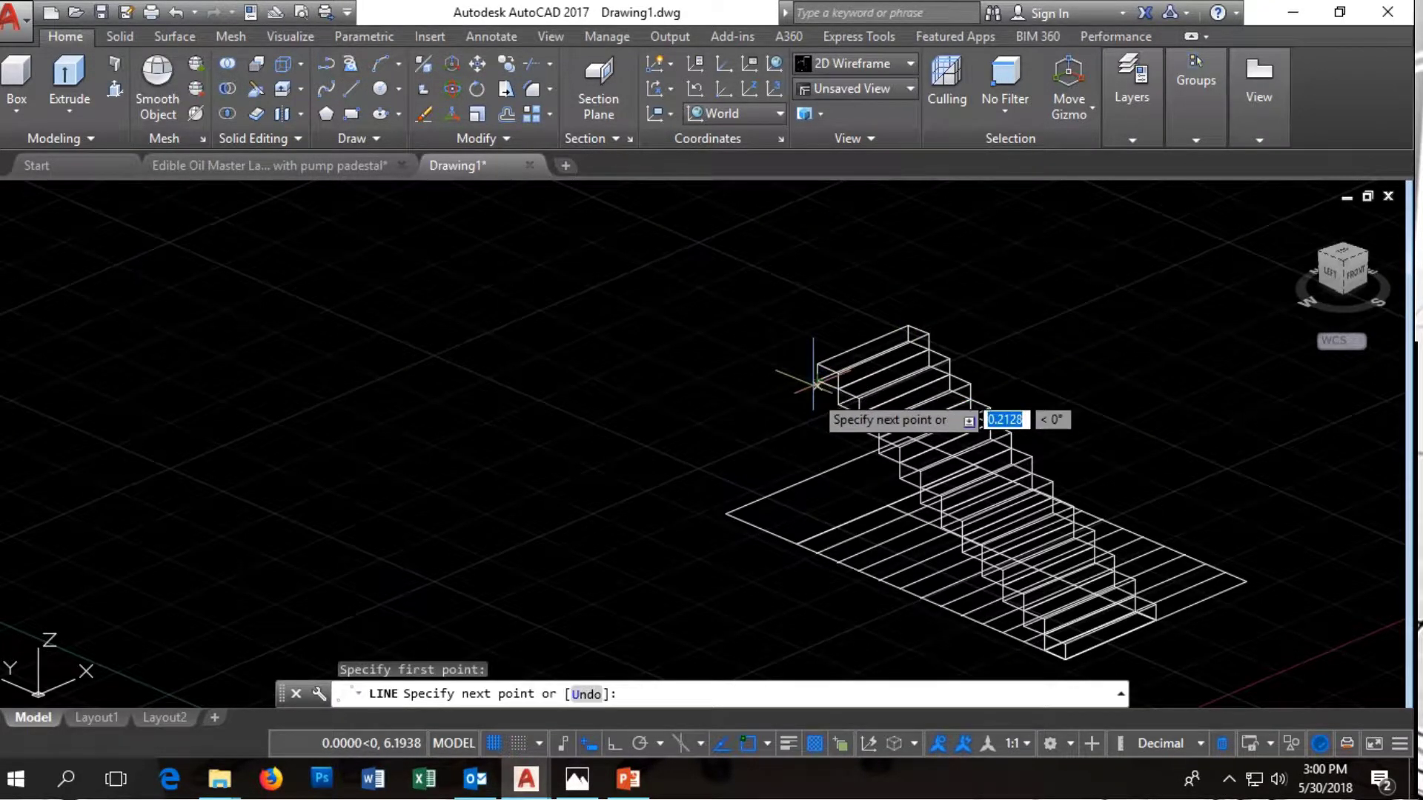
pyautogui.click(816, 555)
pyautogui.press('Escape')
# Copy the top step one step up and back
pyautogui.scroll(2, 843, 367)
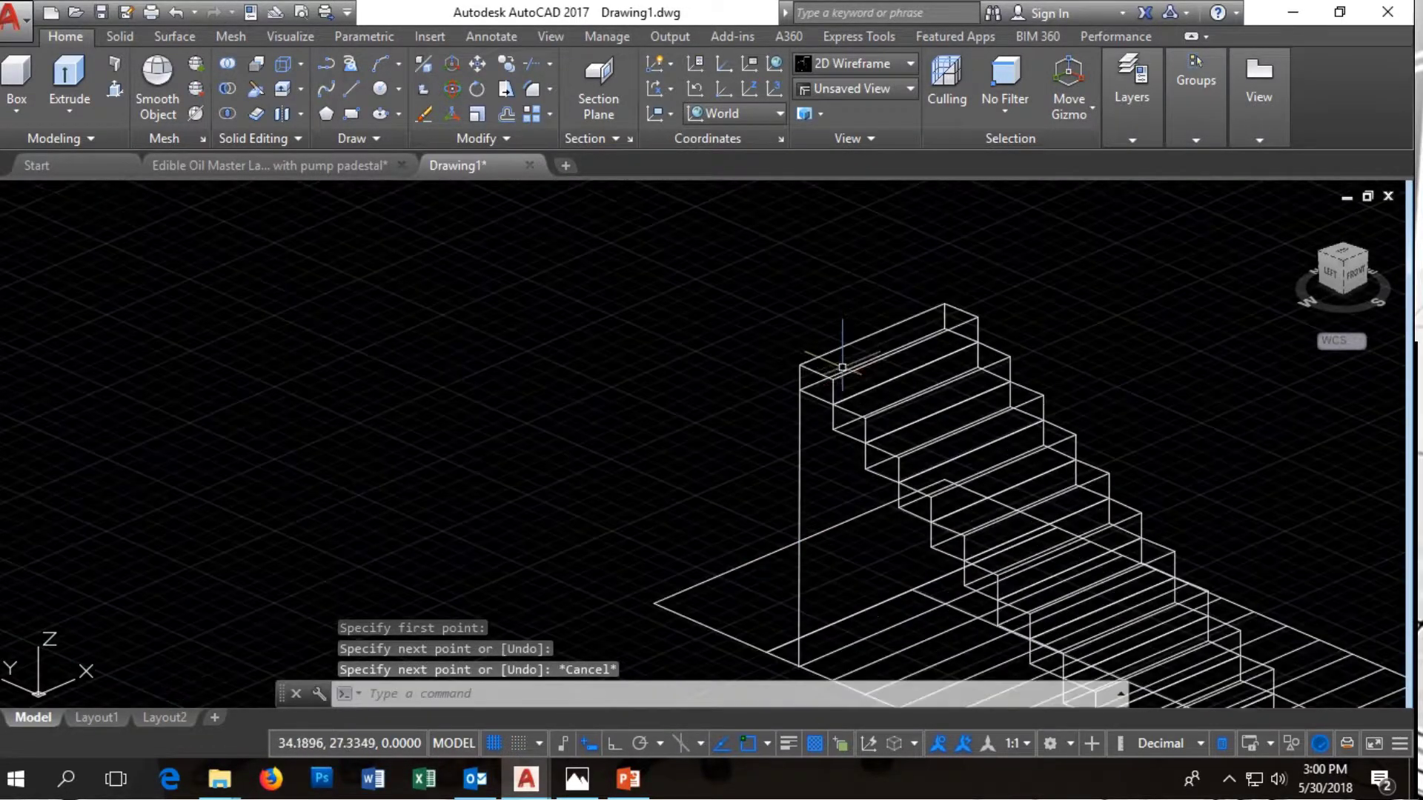
pyautogui.click(812, 389)
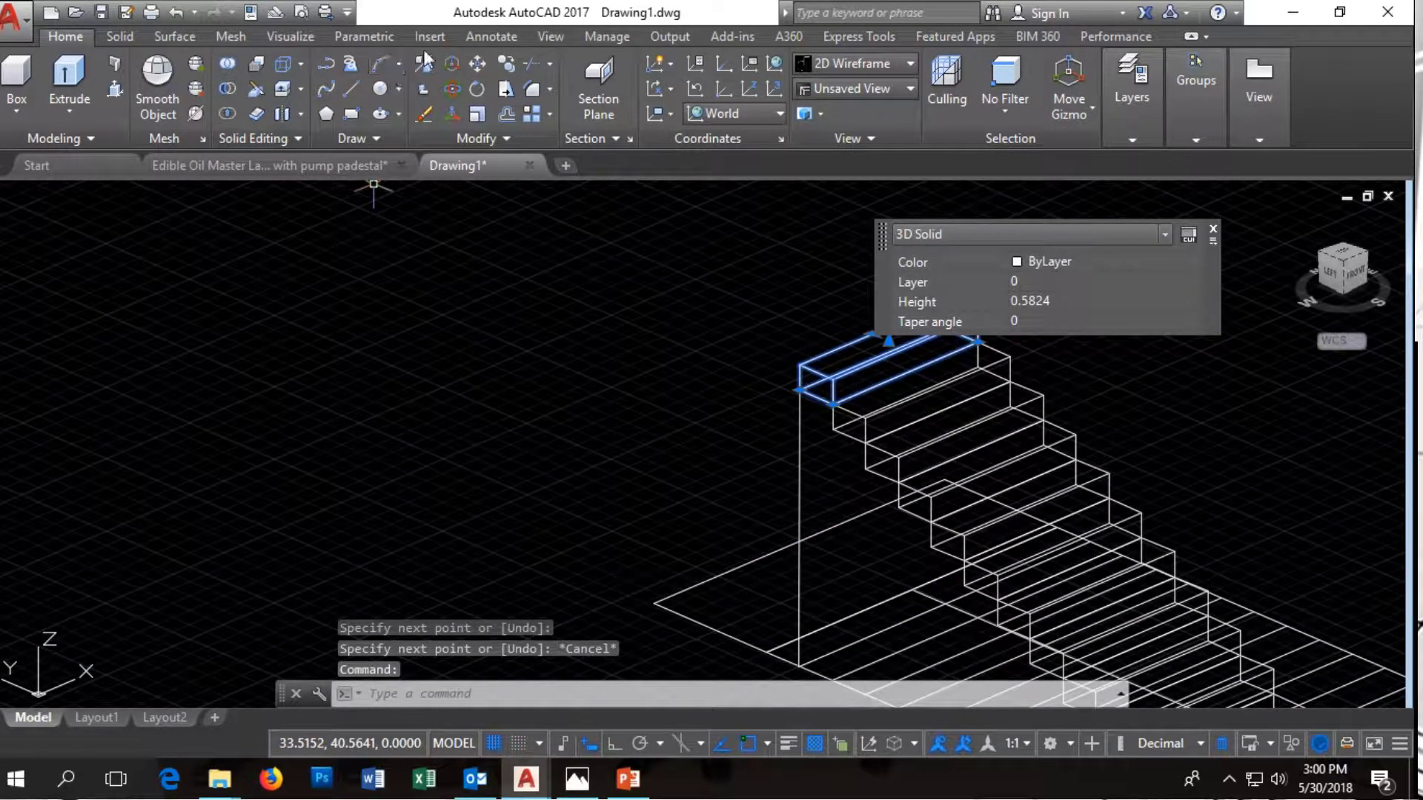
pyautogui.click(507, 62)
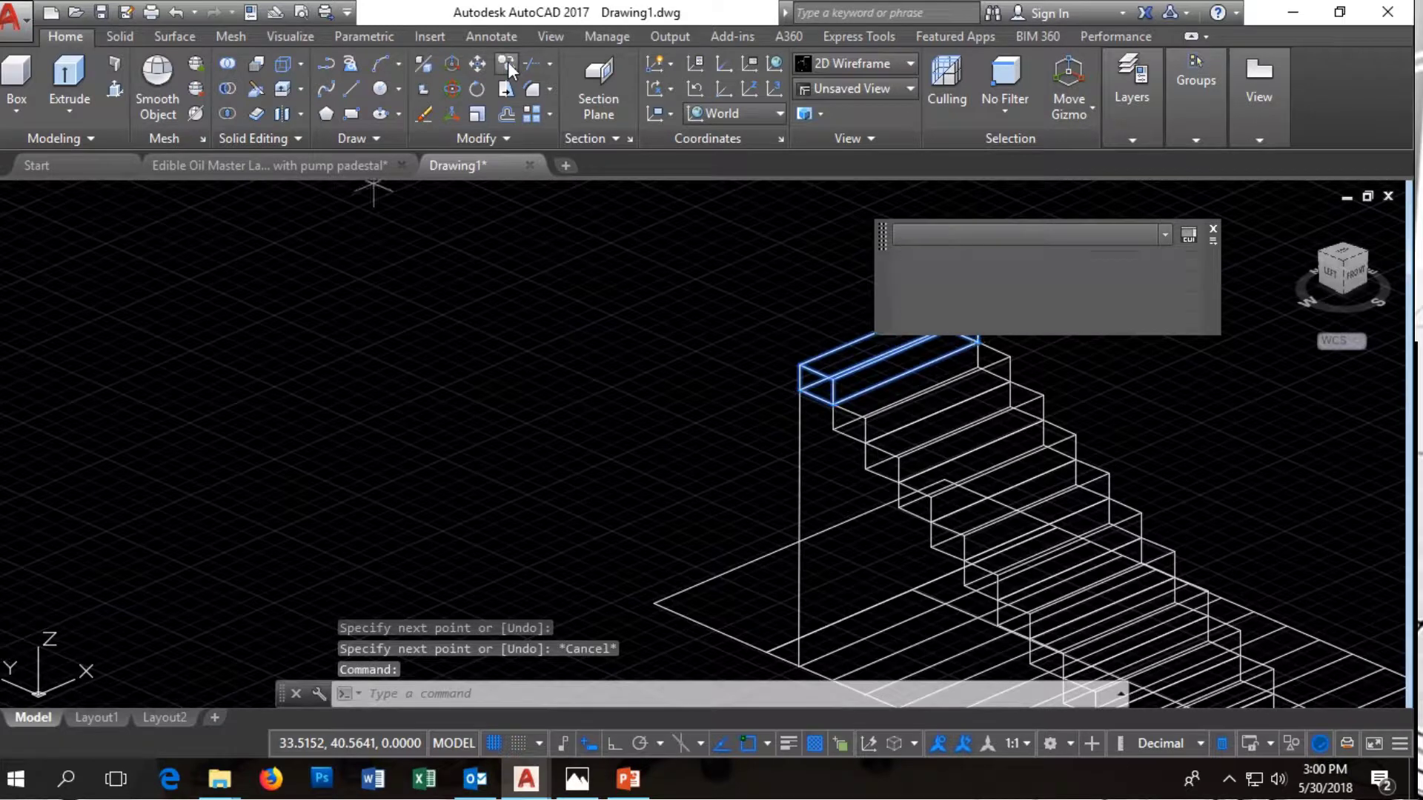
pyautogui.click(833, 407)
pyautogui.click(800, 368)
pyautogui.press('Escape')
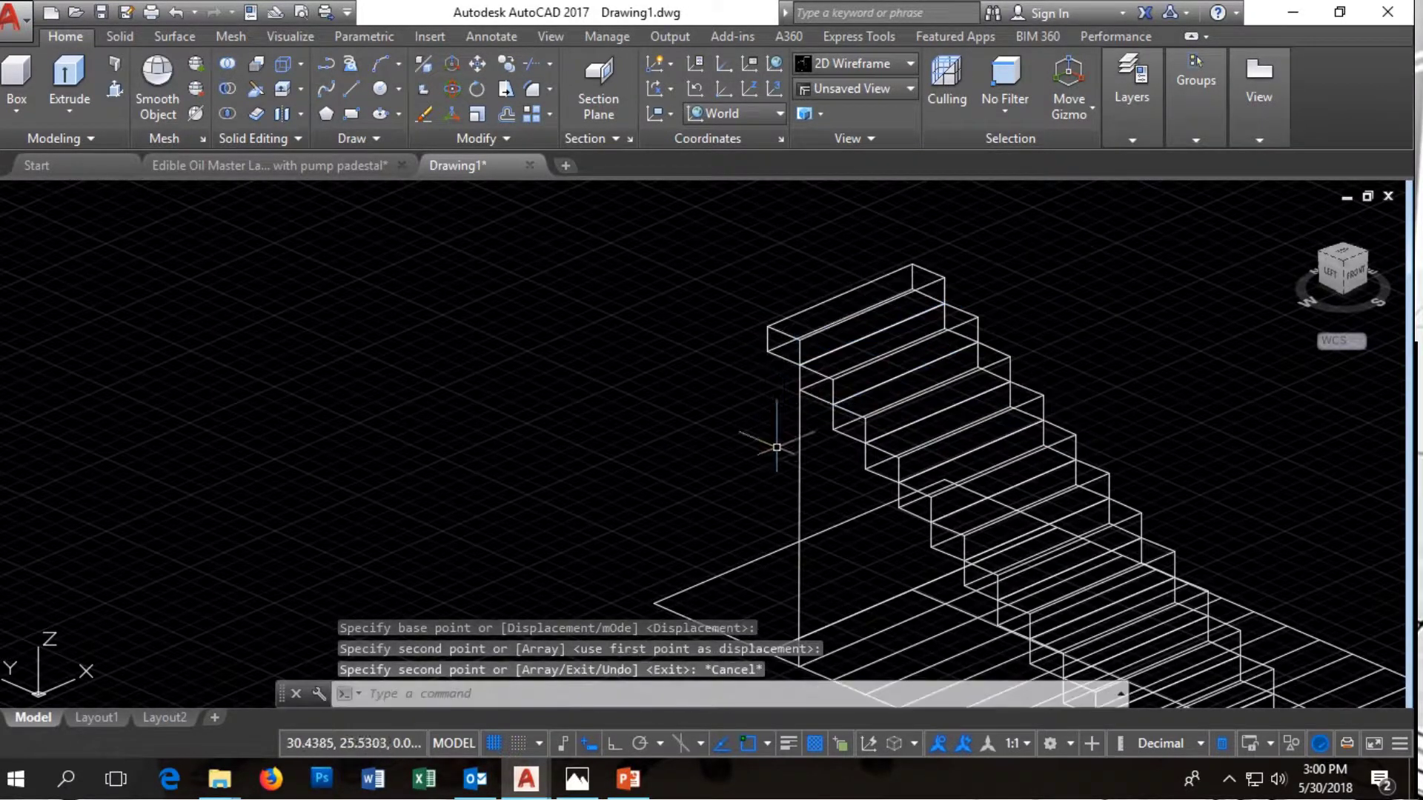
# Delete the vertical guide line
pyautogui.moveTo(813, 460); pyautogui.dragTo(773, 467)
pyautogui.press('Delete')
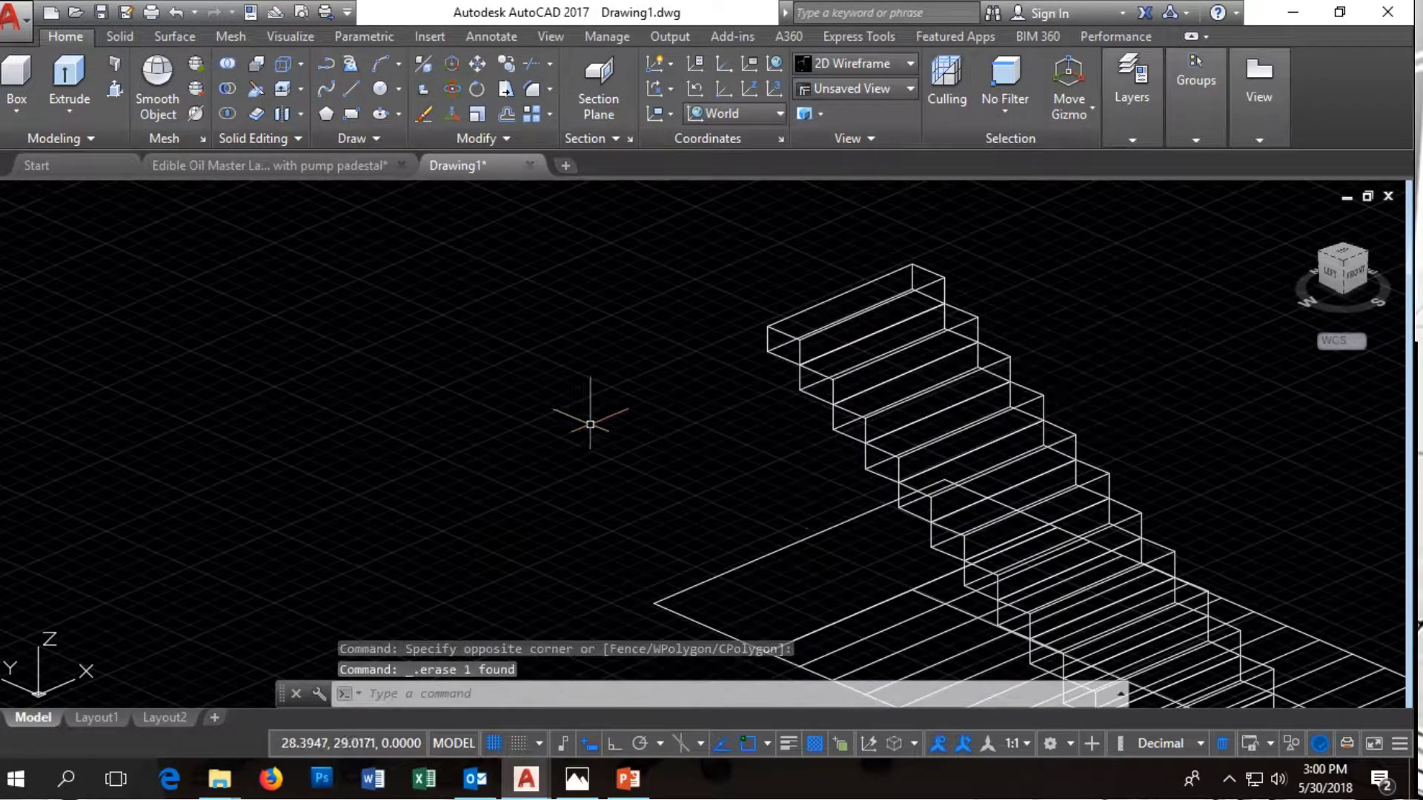
pyautogui.scroll(-1, 588, 419)
pyautogui.scroll(1, 670, 515)
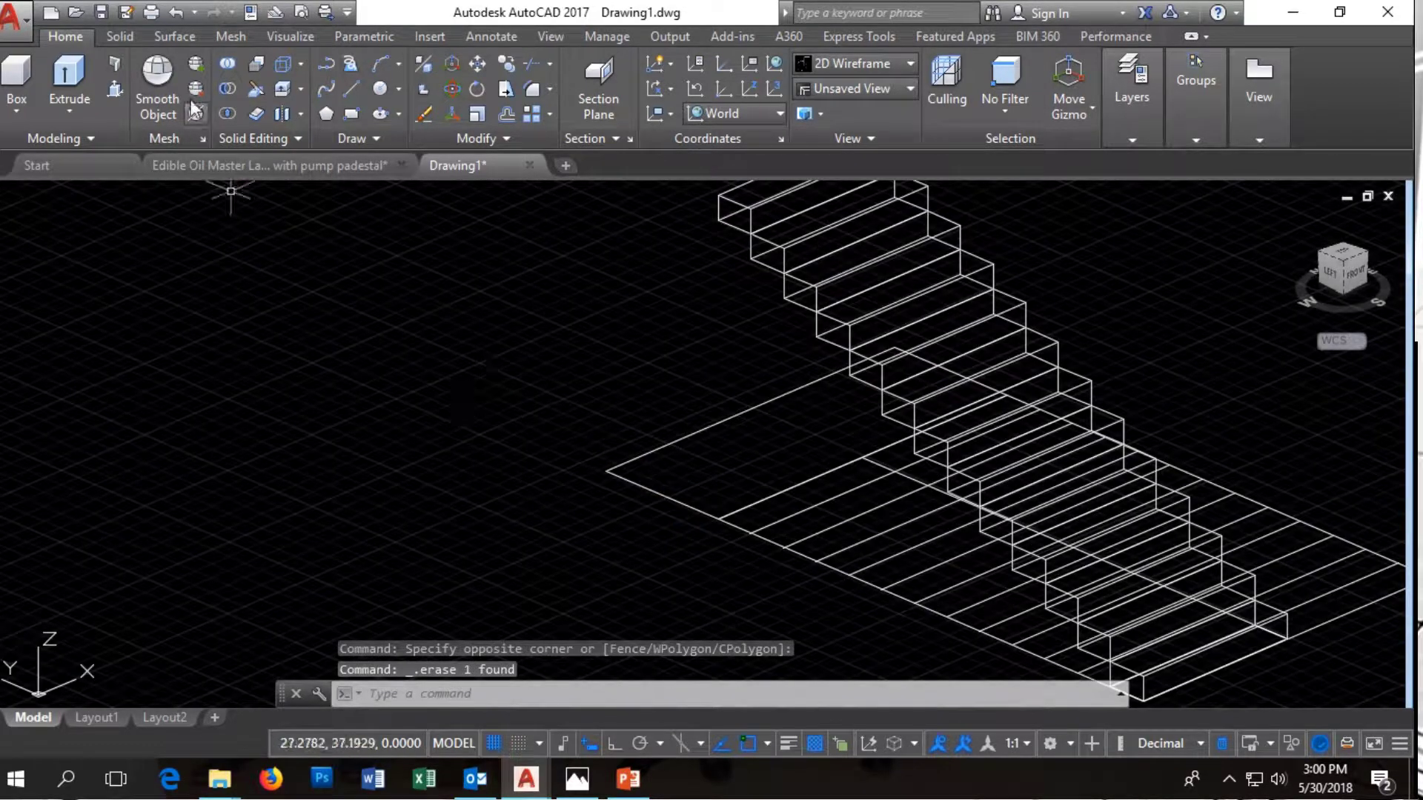
# Press-pull the floor-plan rectangle into a 0.5510-high slab and select it
pyautogui.click(117, 93)
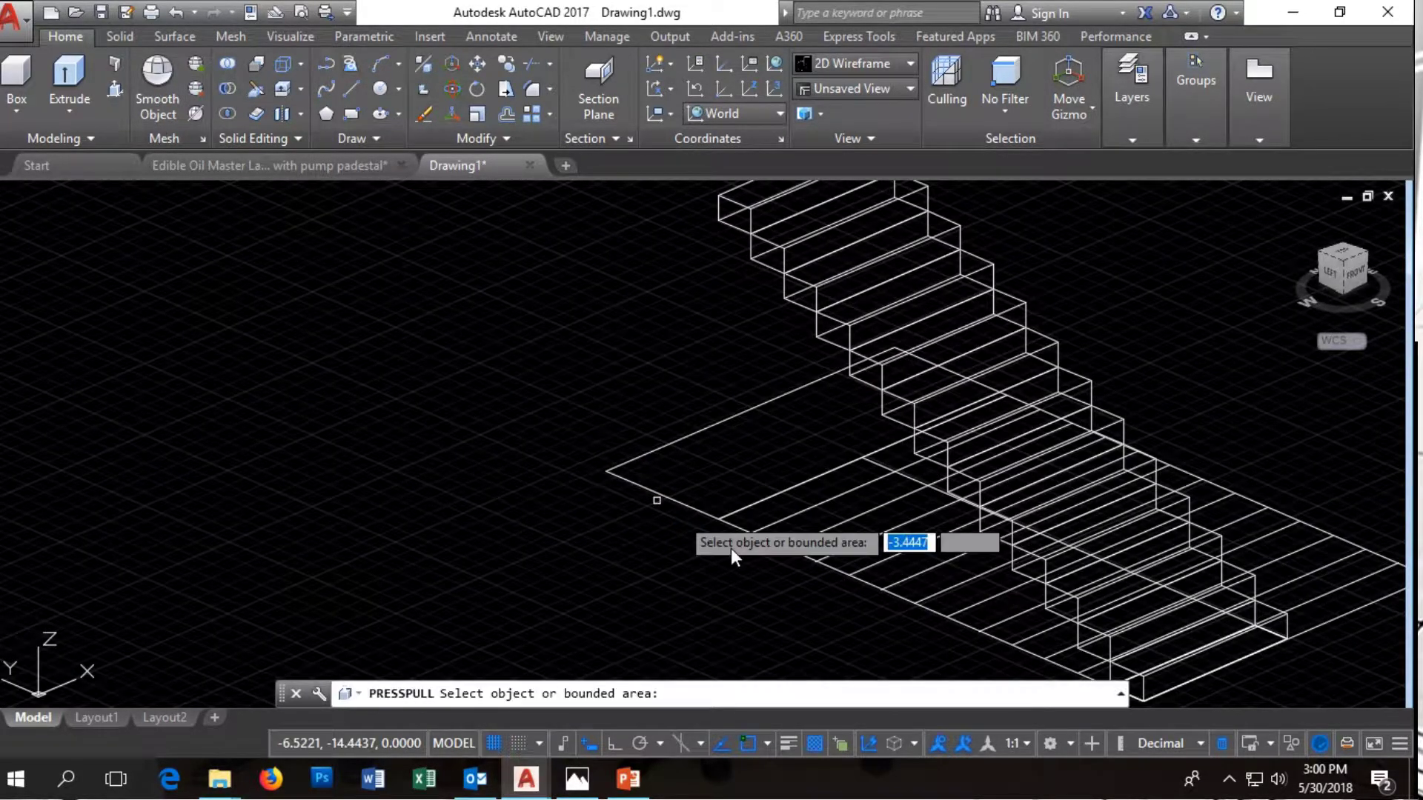
pyautogui.click(709, 511)
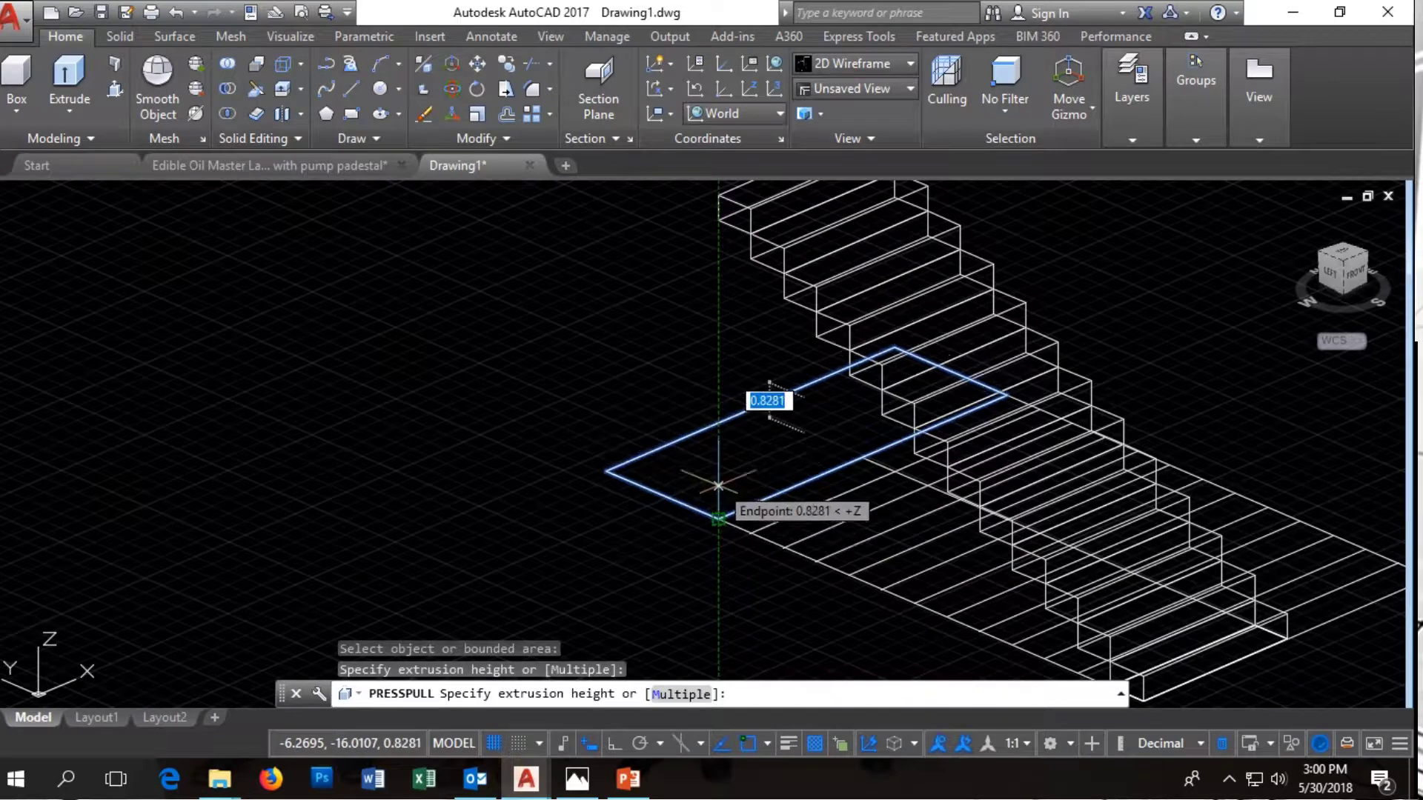
pyautogui.scroll(2, 721, 486)
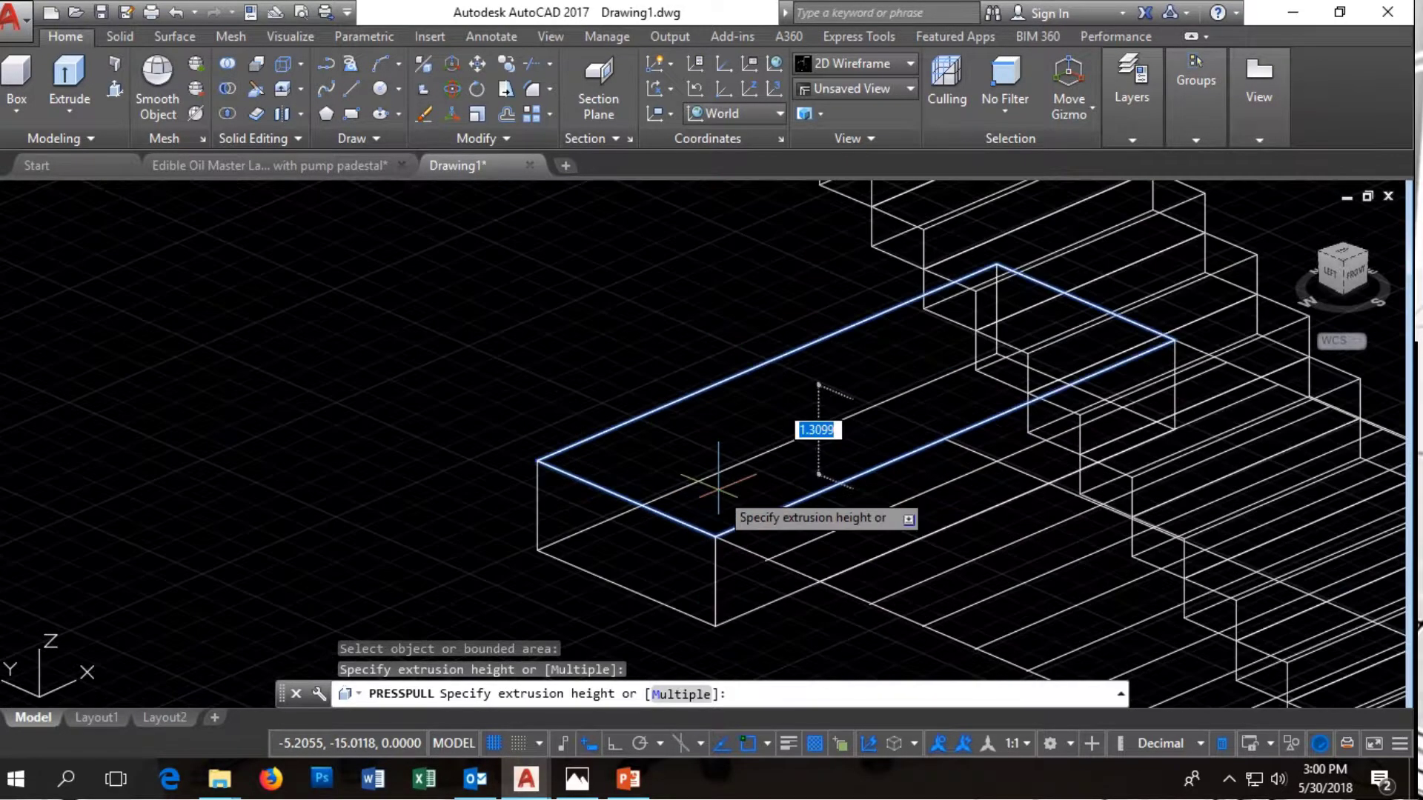
pyautogui.click(706, 371)
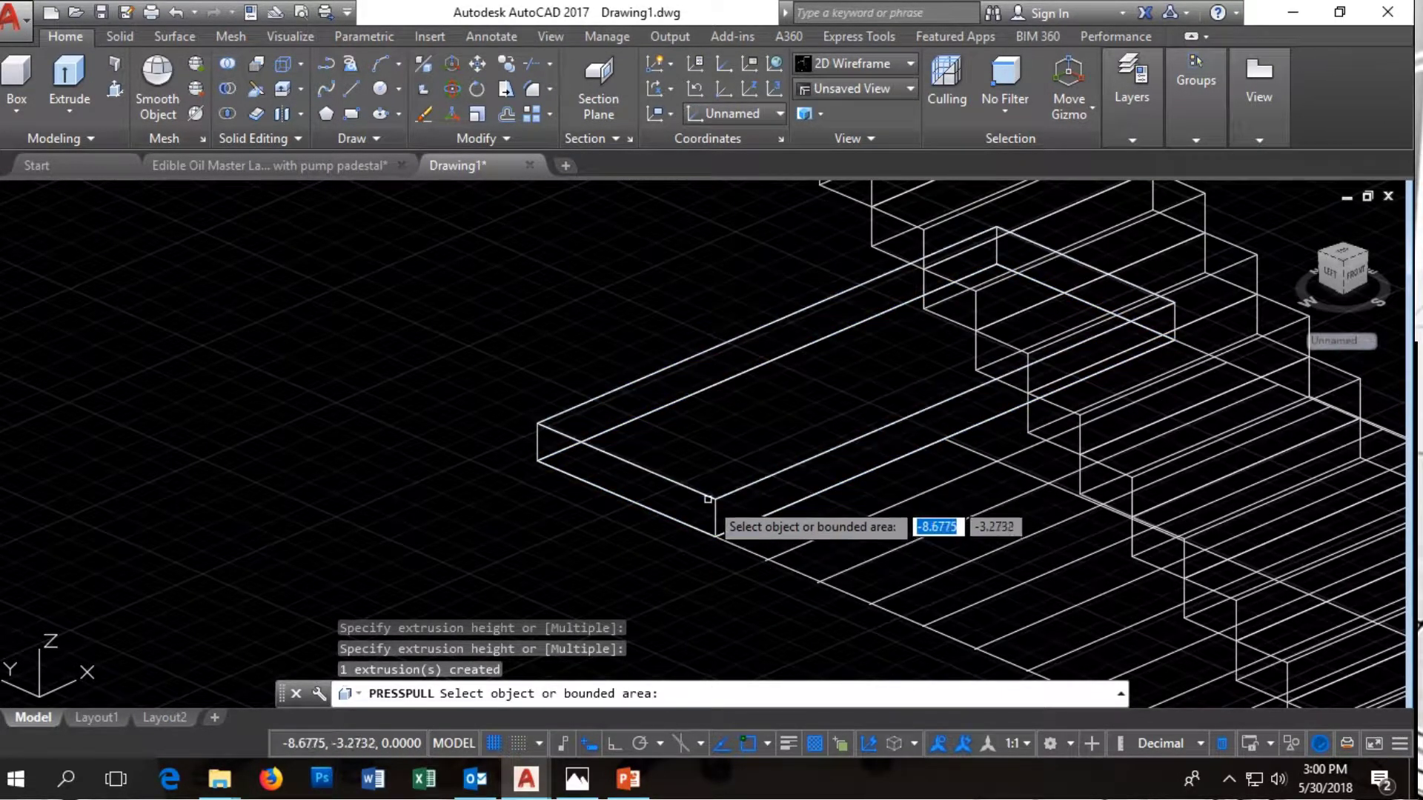
pyautogui.click(704, 496)
pyautogui.click(718, 492)
pyautogui.click(643, 421)
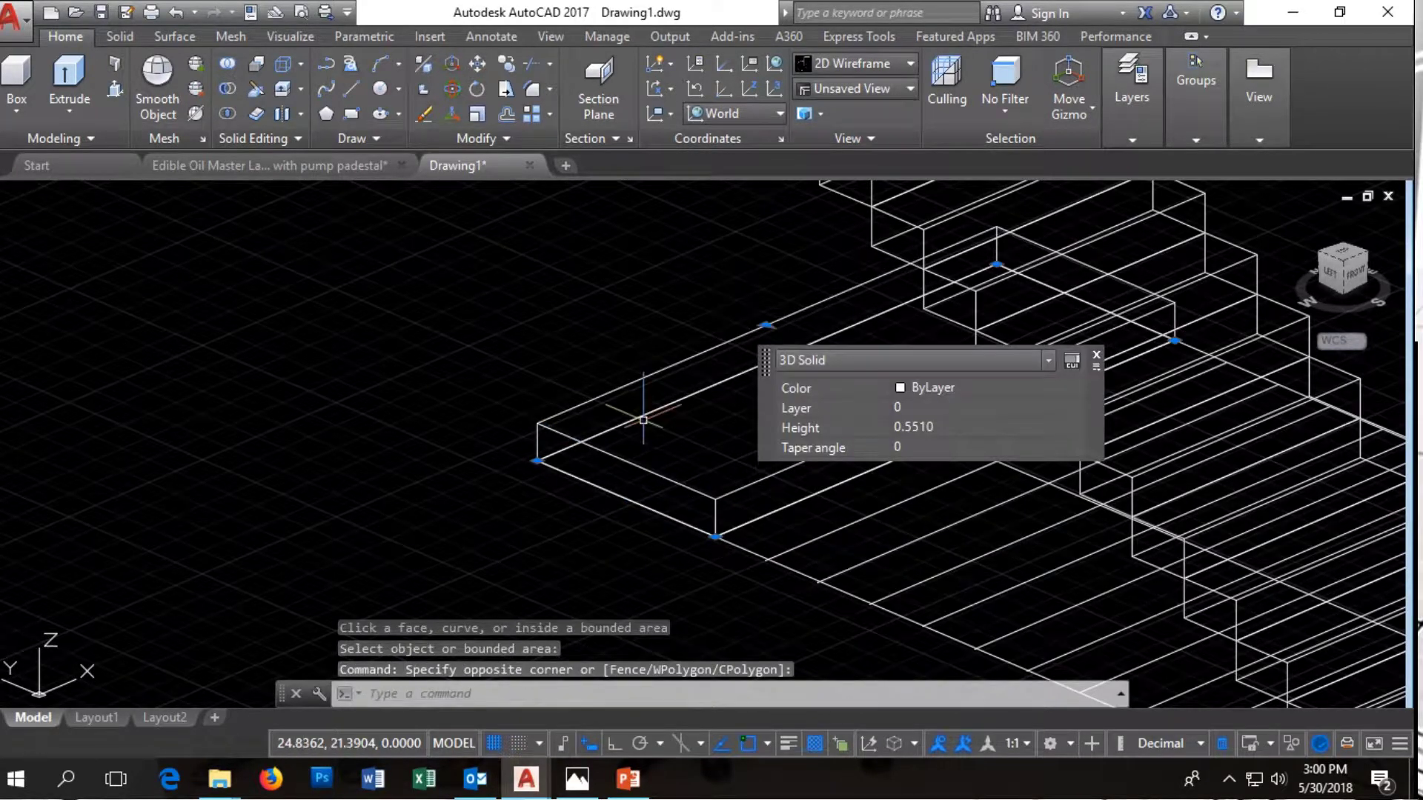
# Copy the slab from its front corner to the top of the stairs
pyautogui.click(495, 64)
pyautogui.click(719, 521)
pyautogui.scroll(-2, 445, 297)
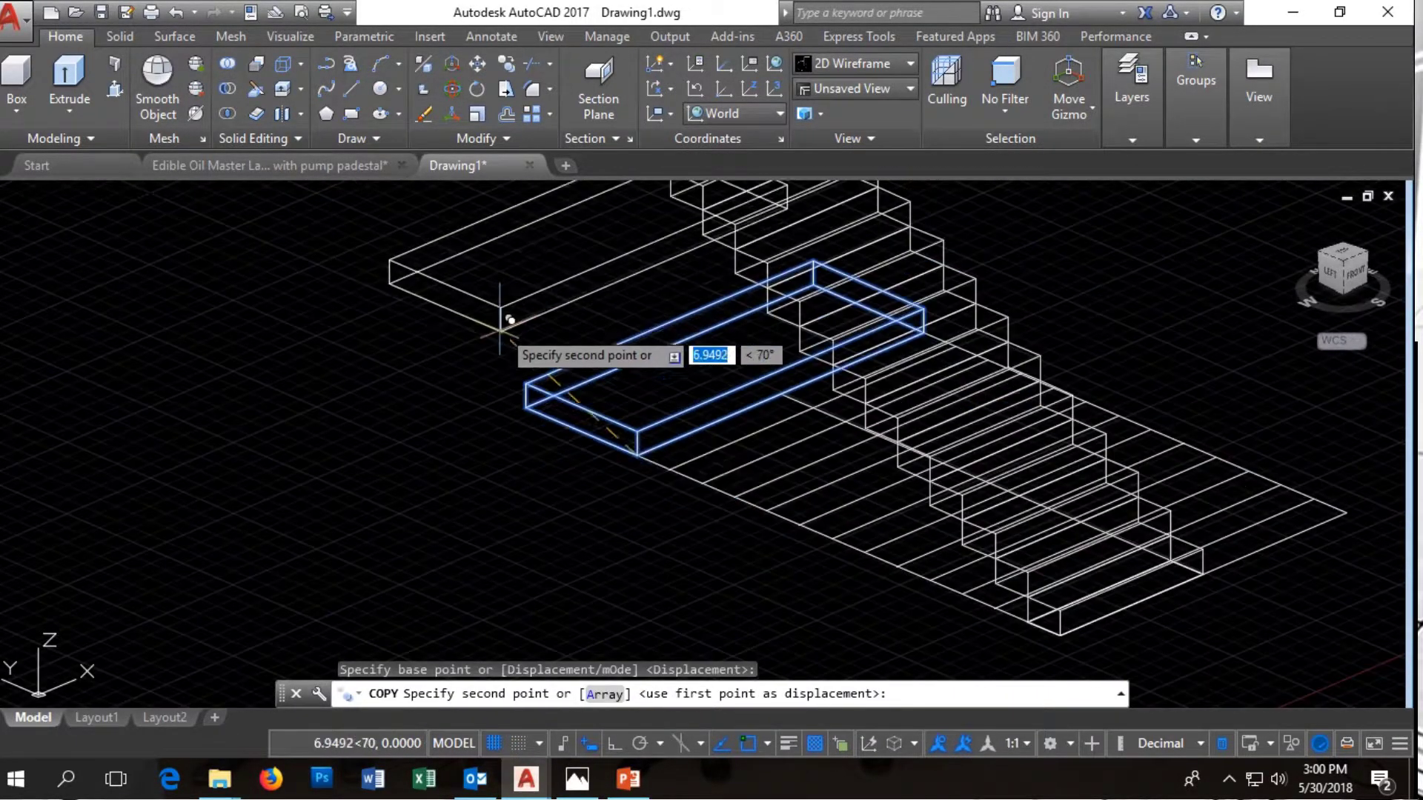
pyautogui.scroll(-2, 510, 321)
pyautogui.scroll(3, 503, 444)
pyautogui.scroll(2, 503, 423)
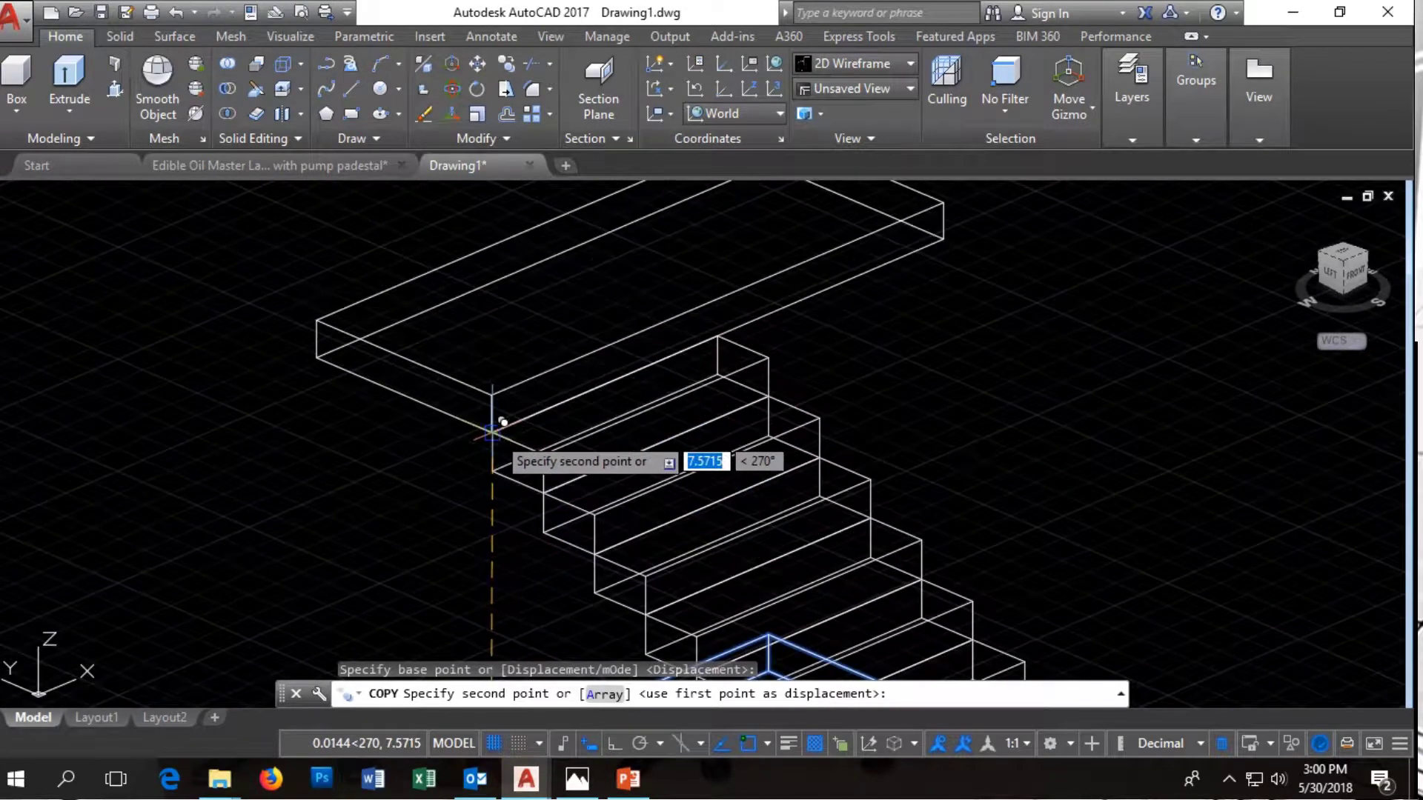
pyautogui.scroll(-3, 492, 435)
pyautogui.click(515, 528)
pyautogui.press('Escape')
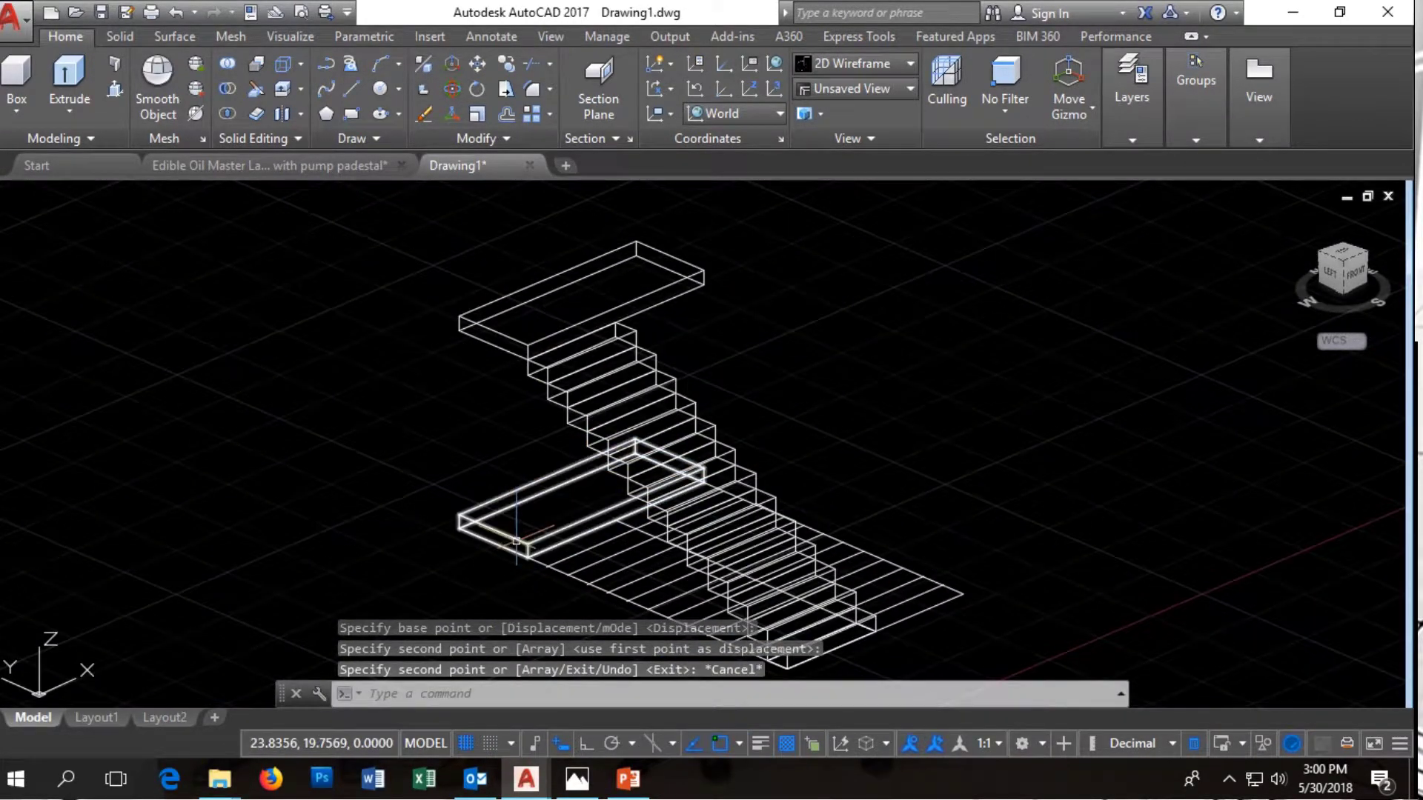
# Delete the leftover slab on the floor
pyautogui.click(516, 539)
pyautogui.press('Delete')
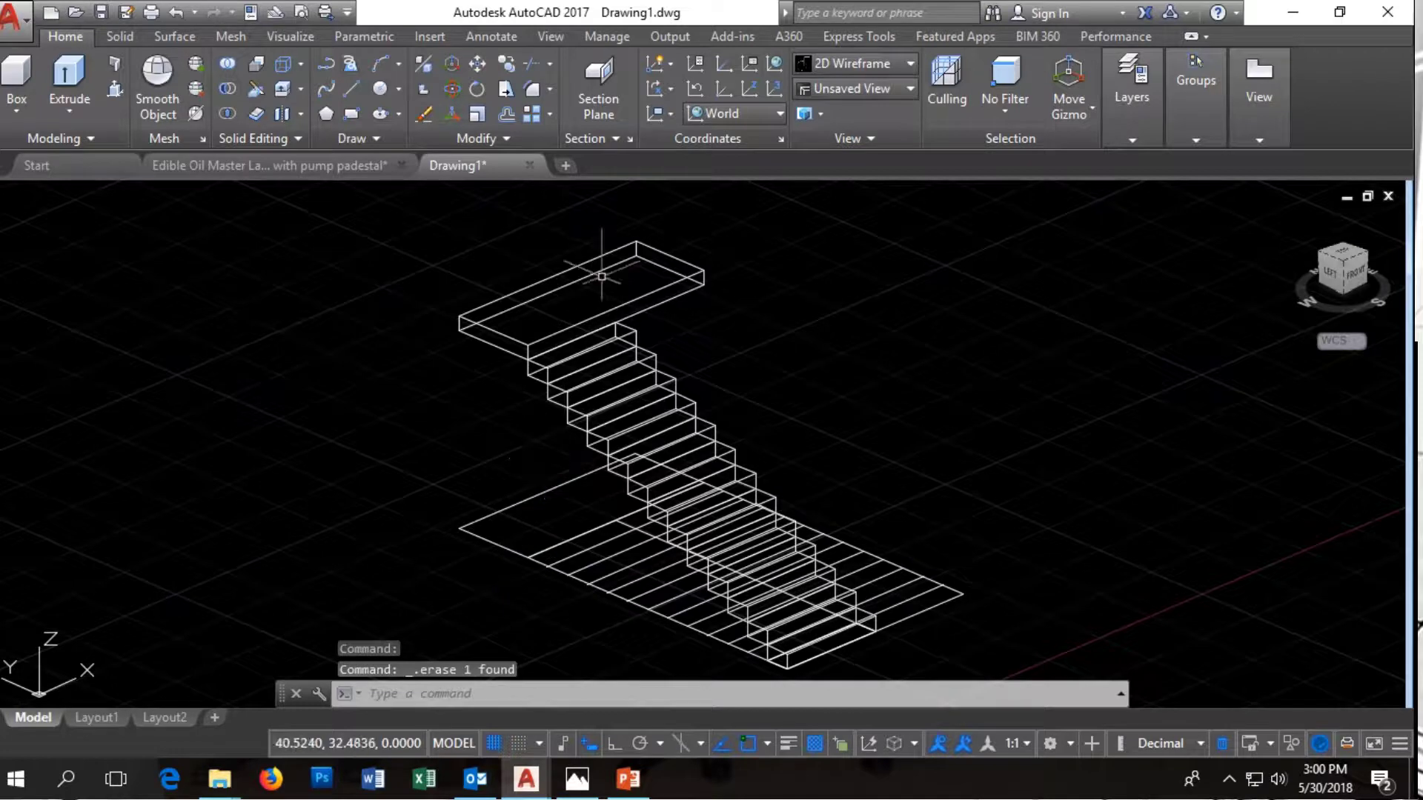
pyautogui.scroll(2, 678, 296)
pyautogui.scroll(-2, 689, 315)
# Window-select the upper flight, then add each lower step until 14 3D solids are selected
pyautogui.click(725, 395)
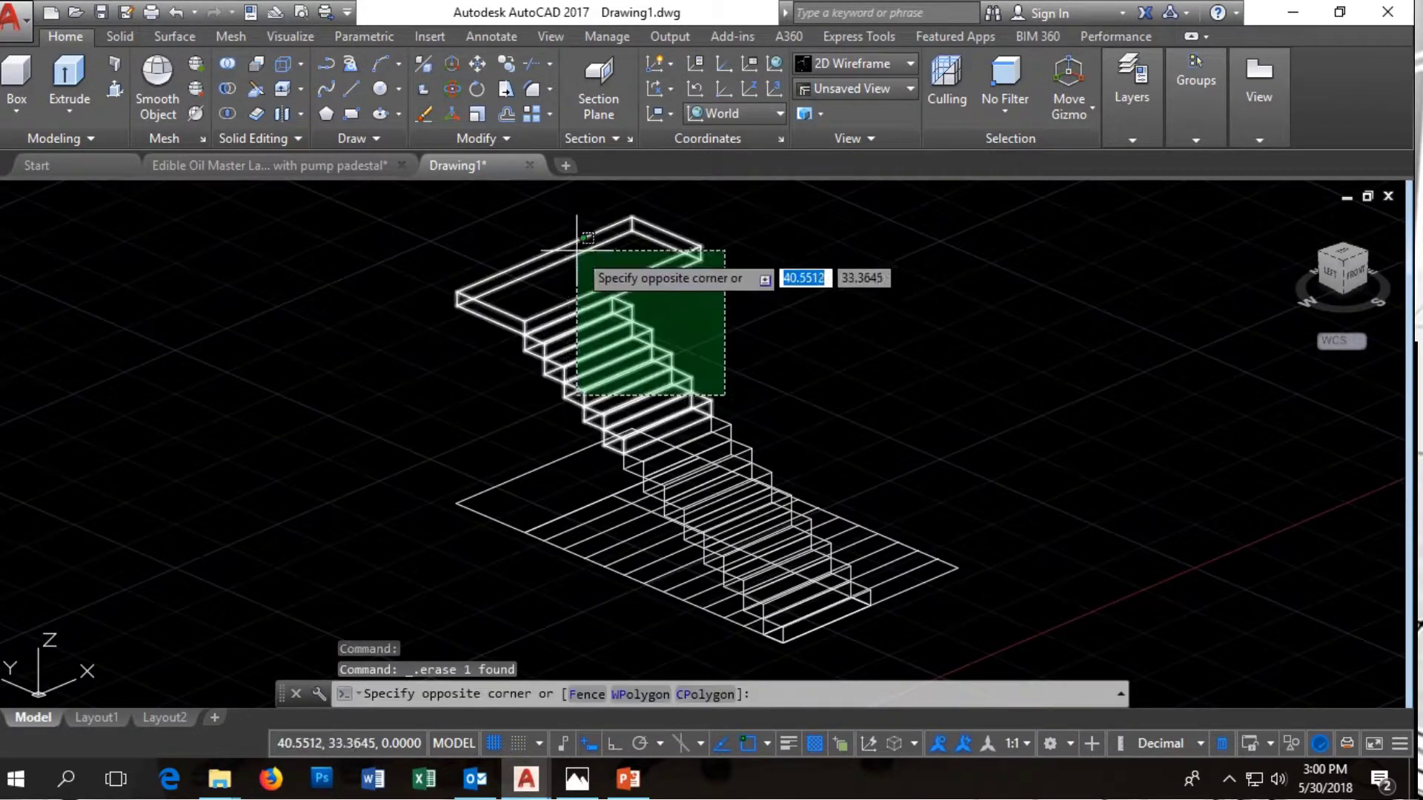
pyautogui.click(585, 238)
pyautogui.scroll(2, 785, 615)
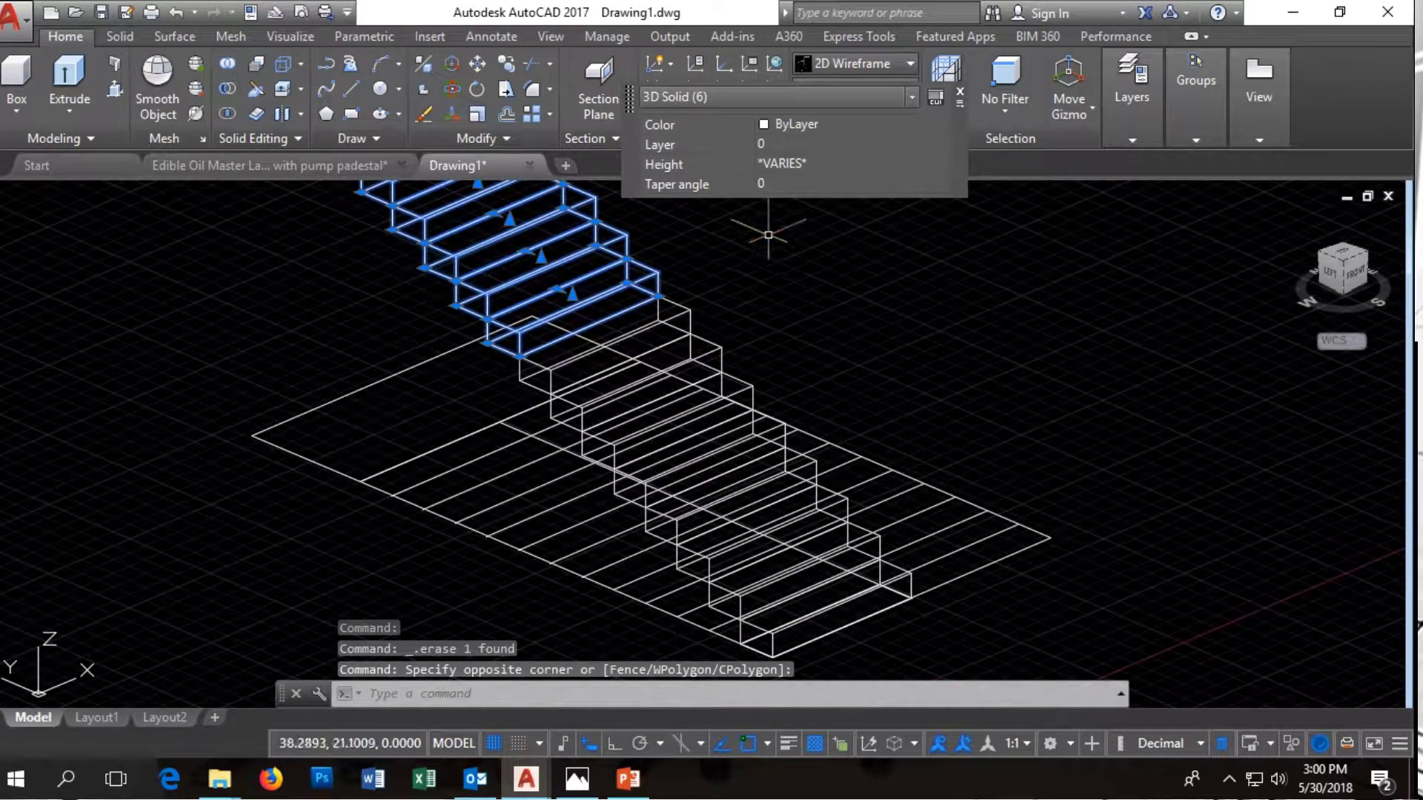
pyautogui.click(763, 270)
pyautogui.click(710, 388)
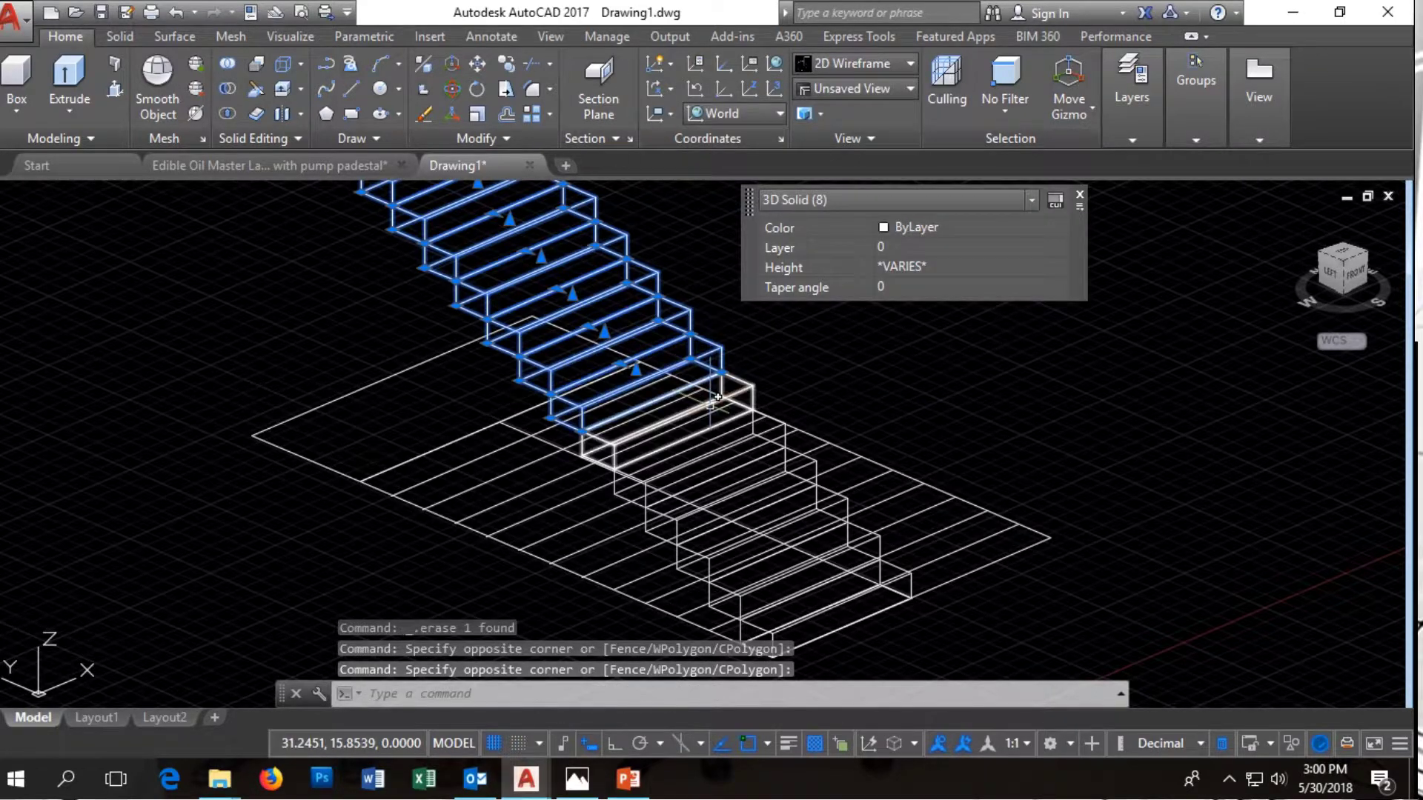
pyautogui.click(717, 398)
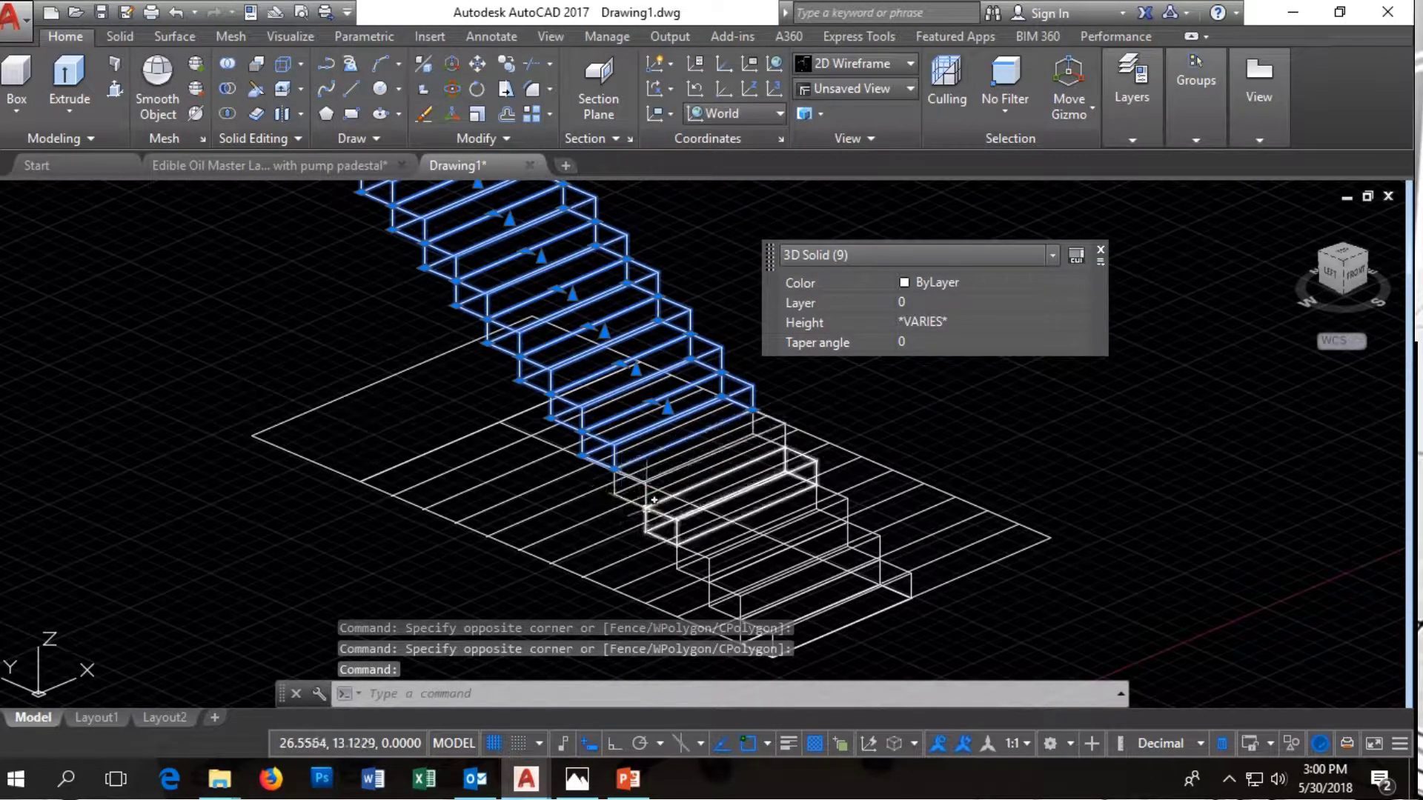
pyautogui.click(652, 502)
pyautogui.click(677, 519)
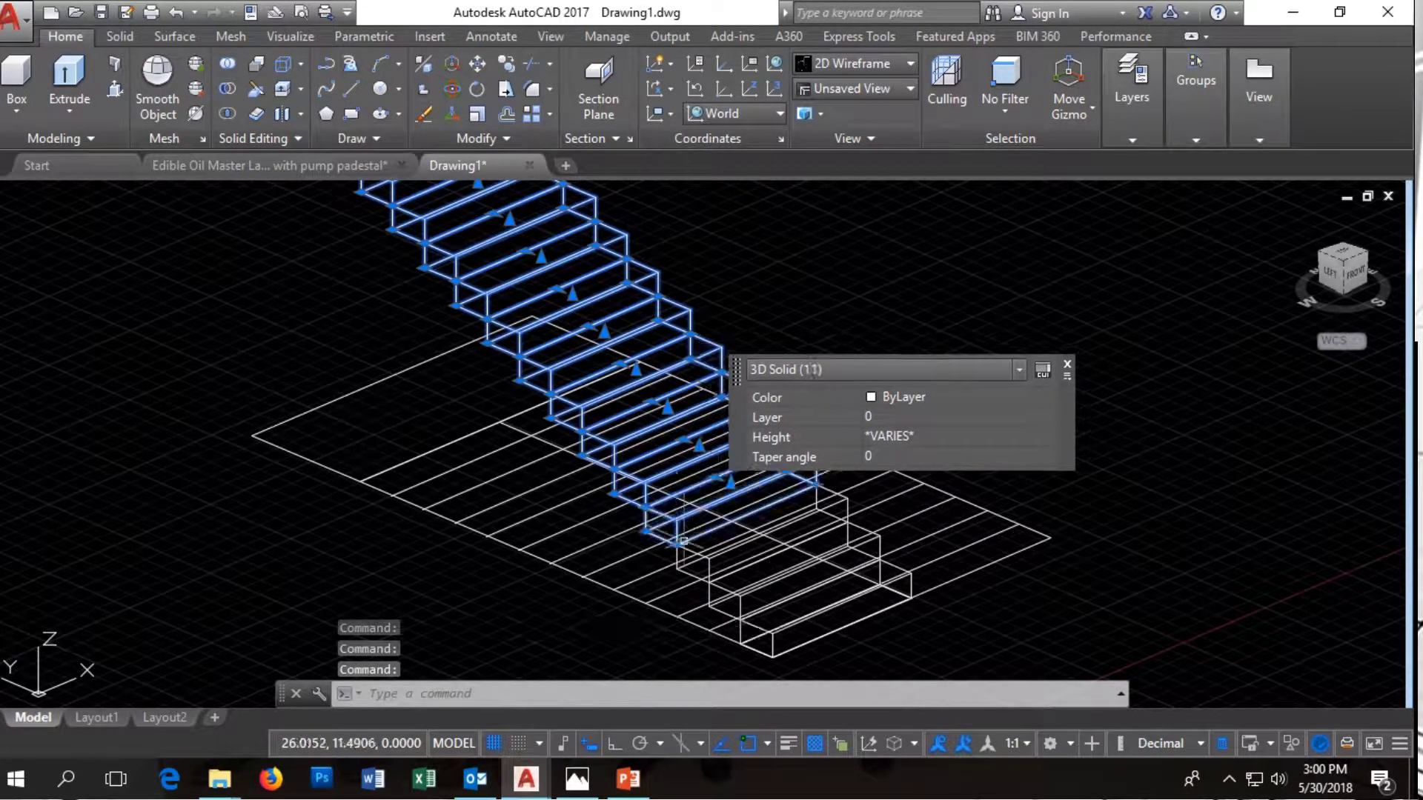
pyautogui.click(694, 553)
pyautogui.click(718, 609)
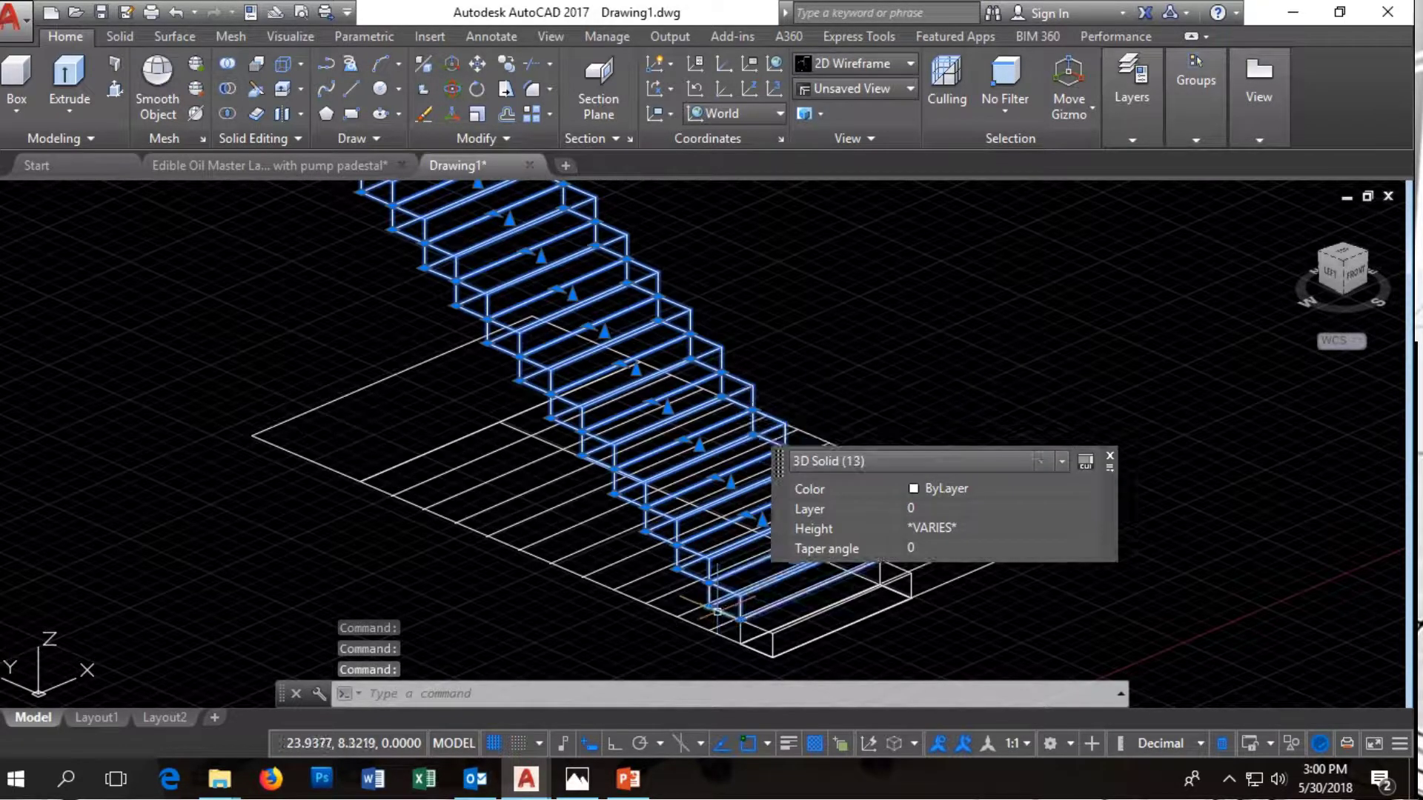
pyautogui.click(777, 633)
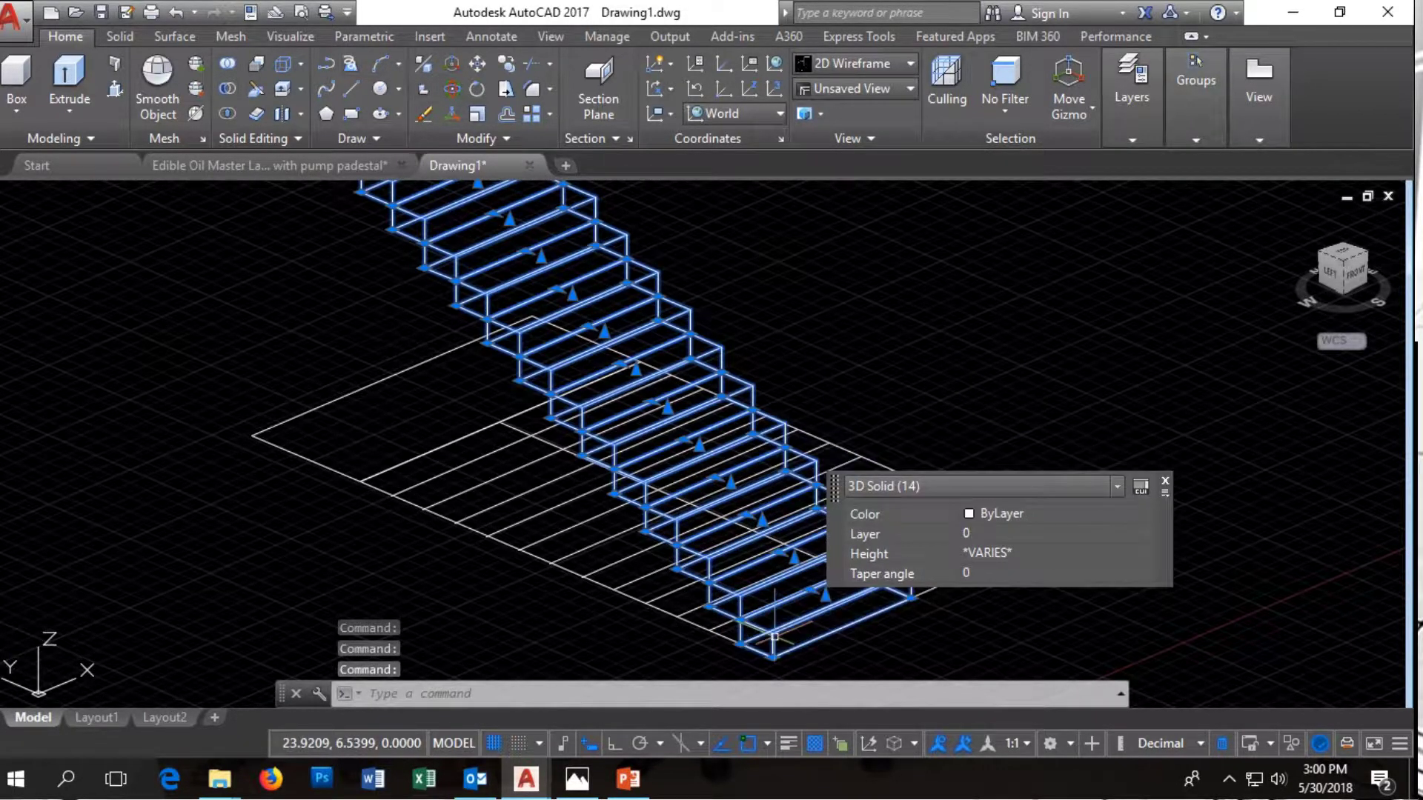
# Apply the Shades of Gray visual style and orbit to view the stairs from the right
pyautogui.click(889, 64)
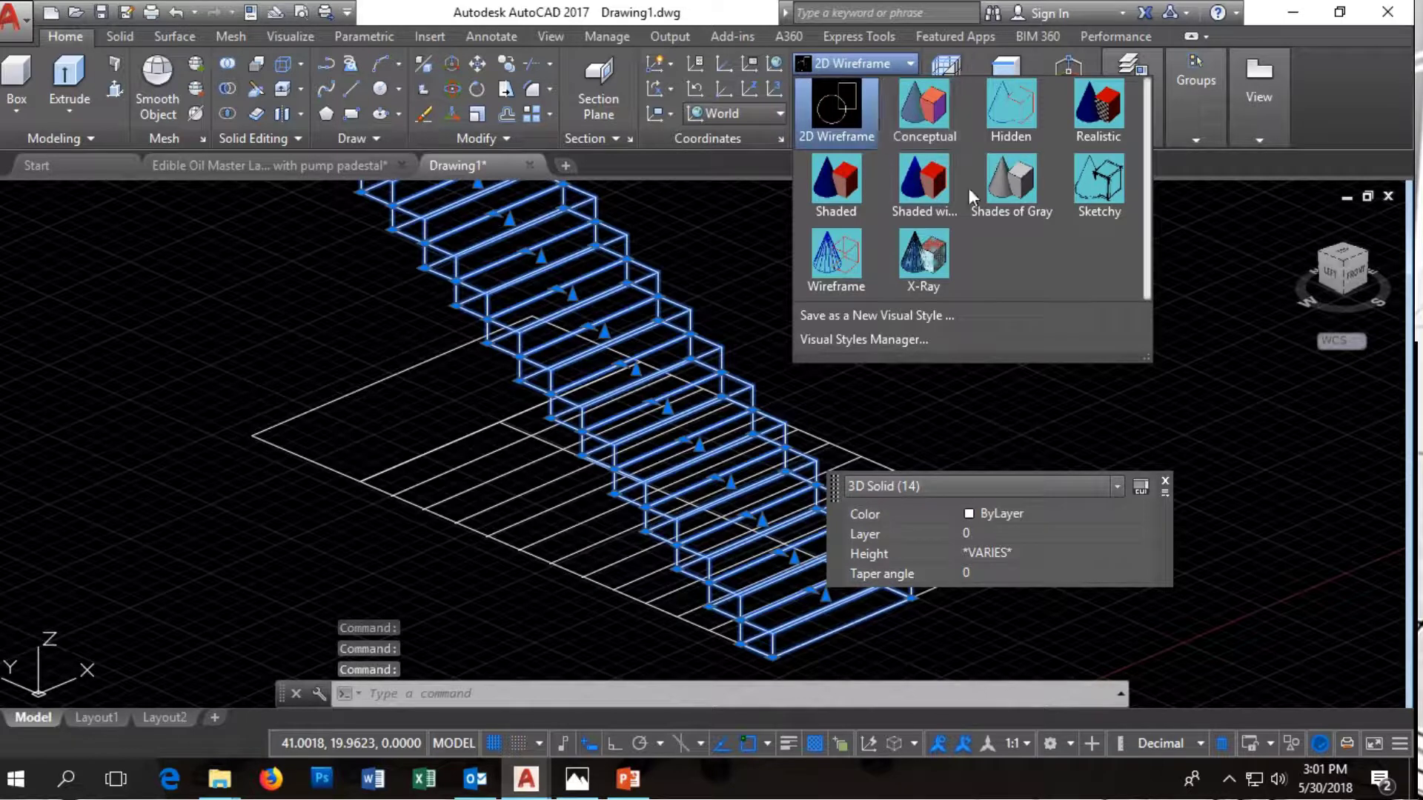
pyautogui.click(1034, 190)
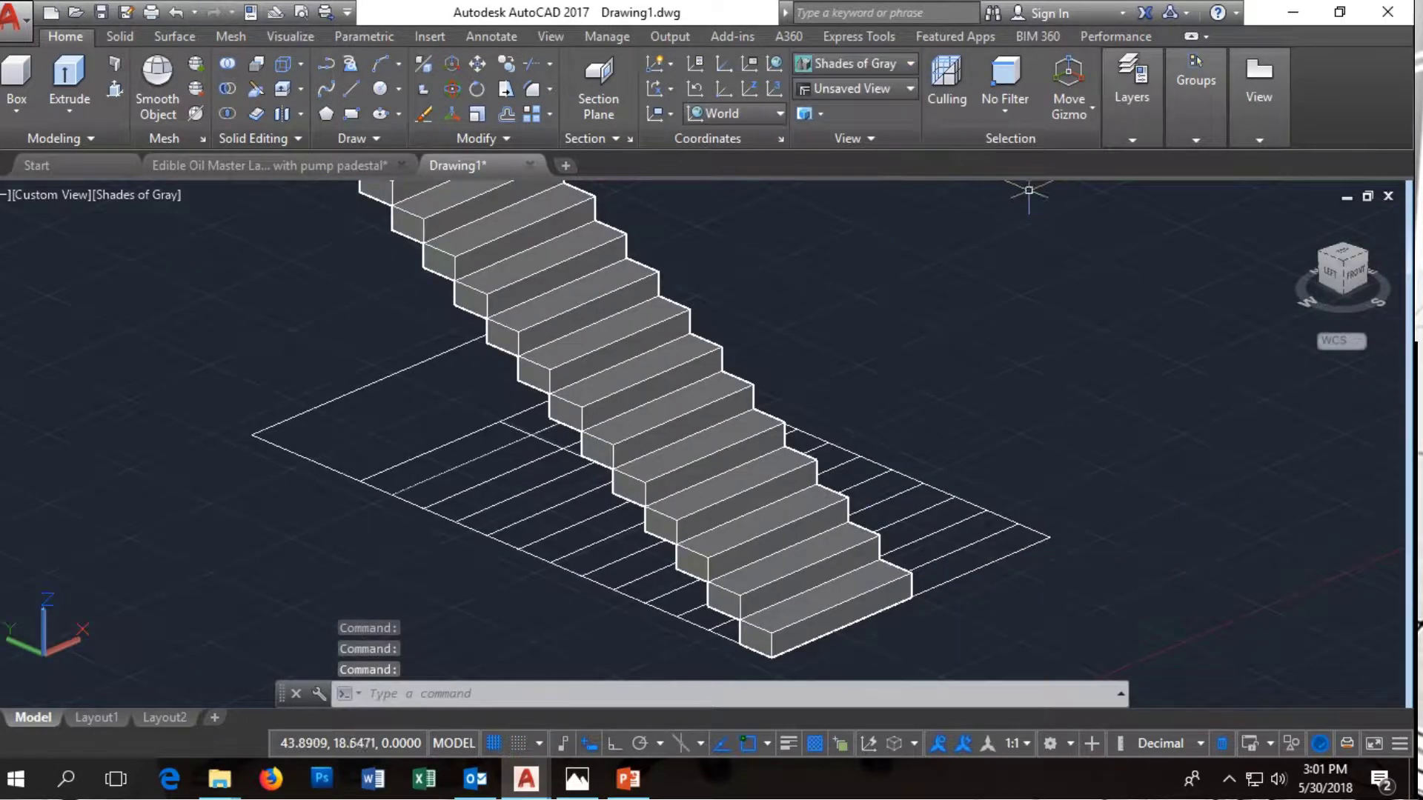
pyautogui.scroll(-2, 656, 504)
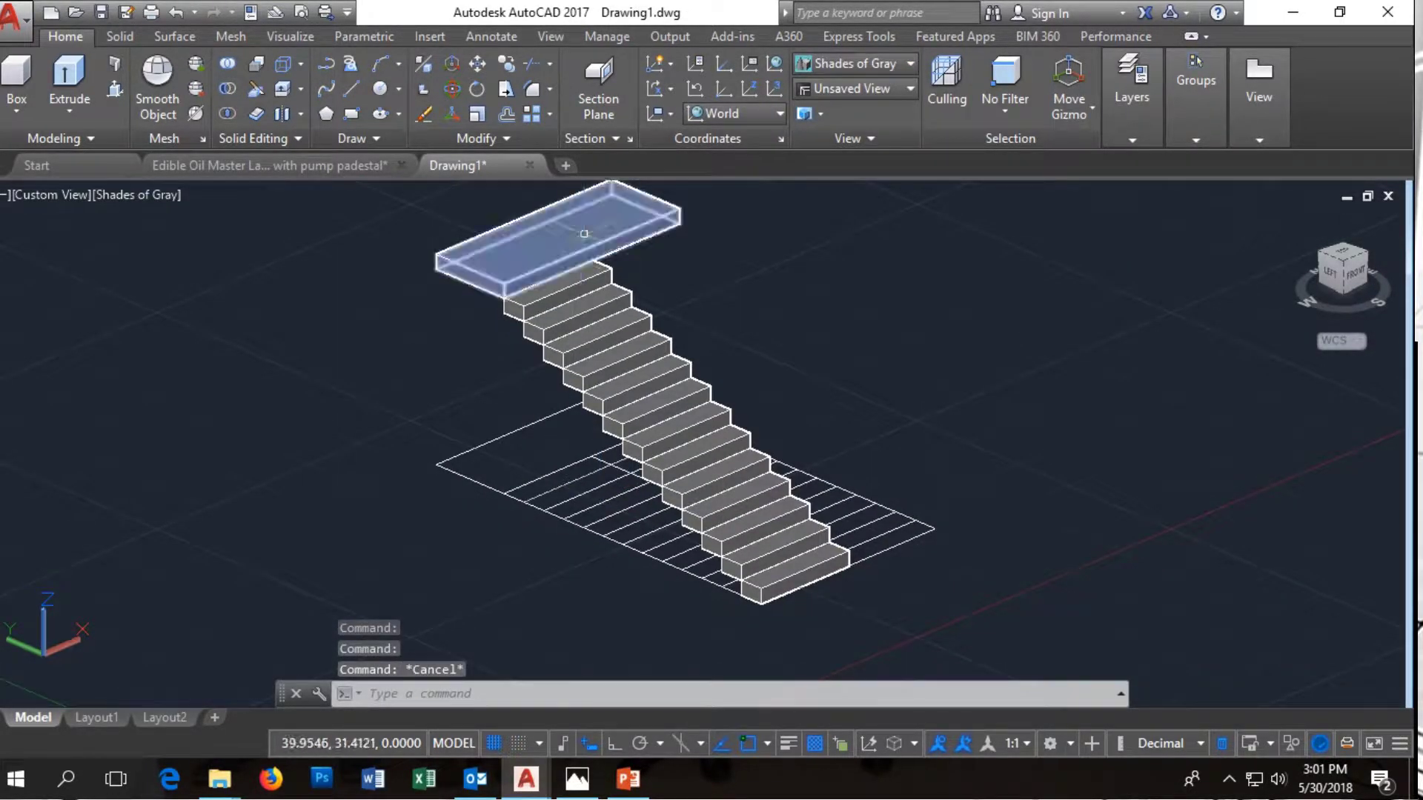
pyautogui.scroll(2, 578, 258)
pyautogui.click(558, 331)
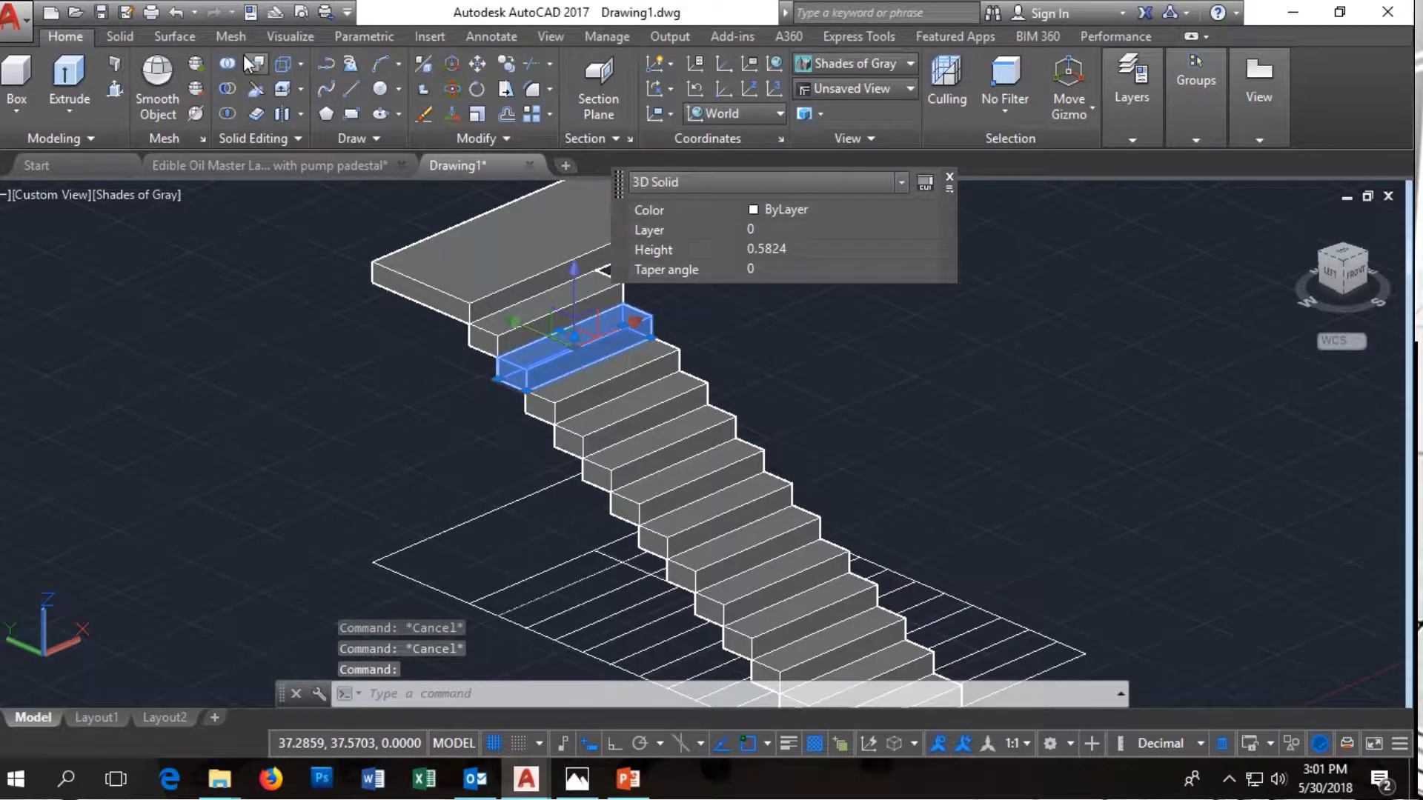
pyautogui.press('Escape')
pyautogui.scroll(-2, 889, 274)
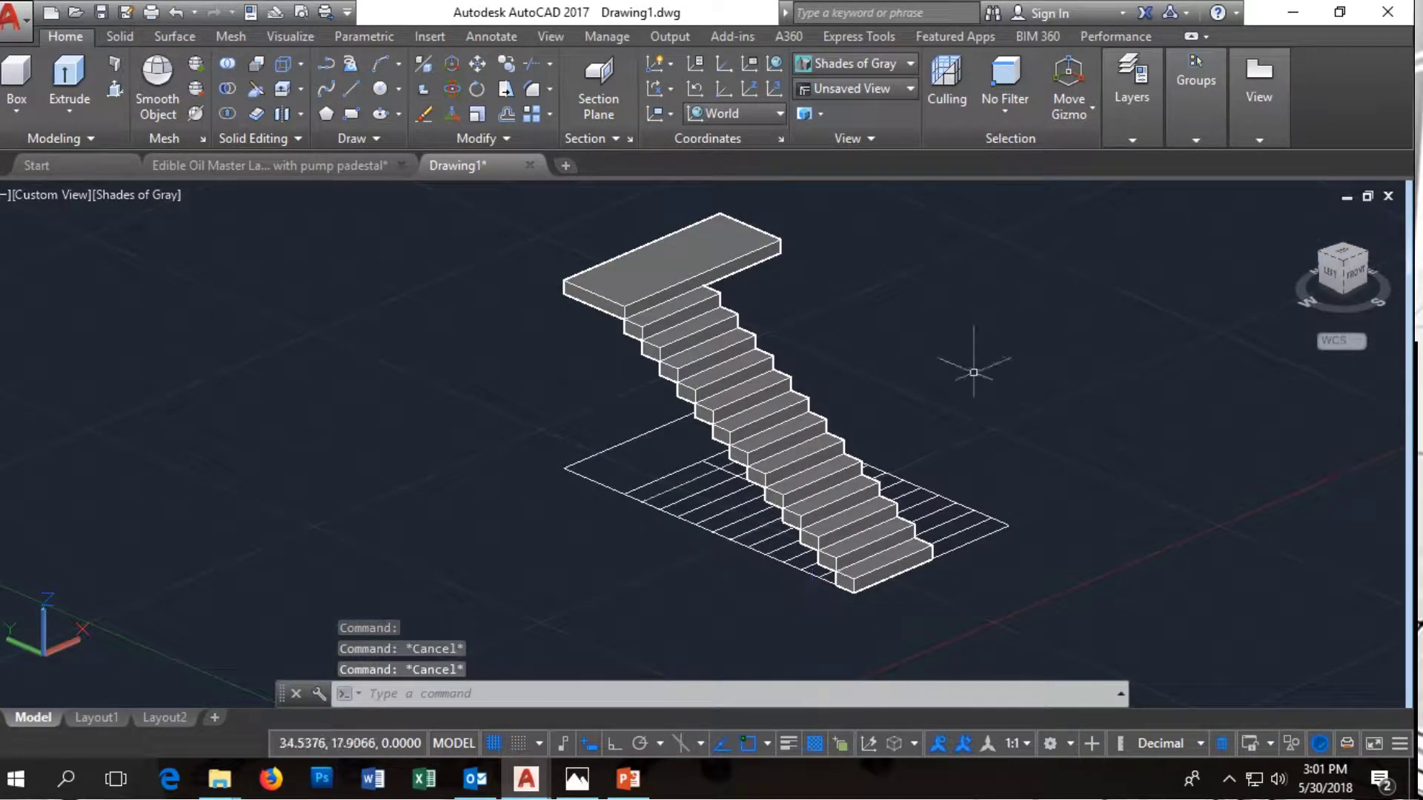
pyautogui.scroll(3, 973, 372)
pyautogui.moveTo(1306, 306); pyautogui.dragTo(1350, 315)
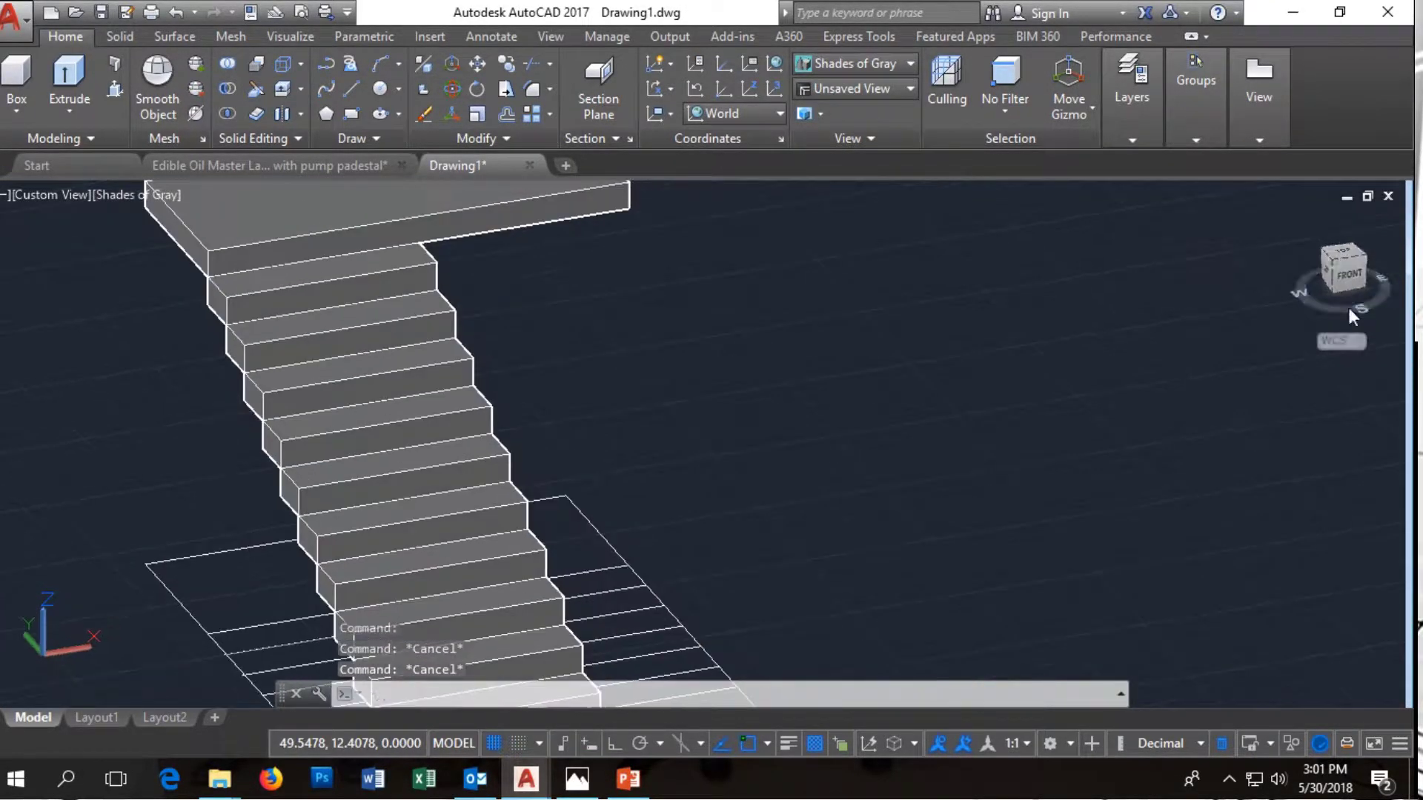
pyautogui.moveTo(1372, 306)
pyautogui.keyDown('shift'); pyautogui.mouseDown(button='middle')
pyautogui.moveTo(1144, 279)
pyautogui.moveTo(1074, 213)
pyautogui.moveTo(949, 348)
pyautogui.mouseUp(button='middle'); pyautogui.keyUp('shift')
pyautogui.scroll(-3, 955, 367)
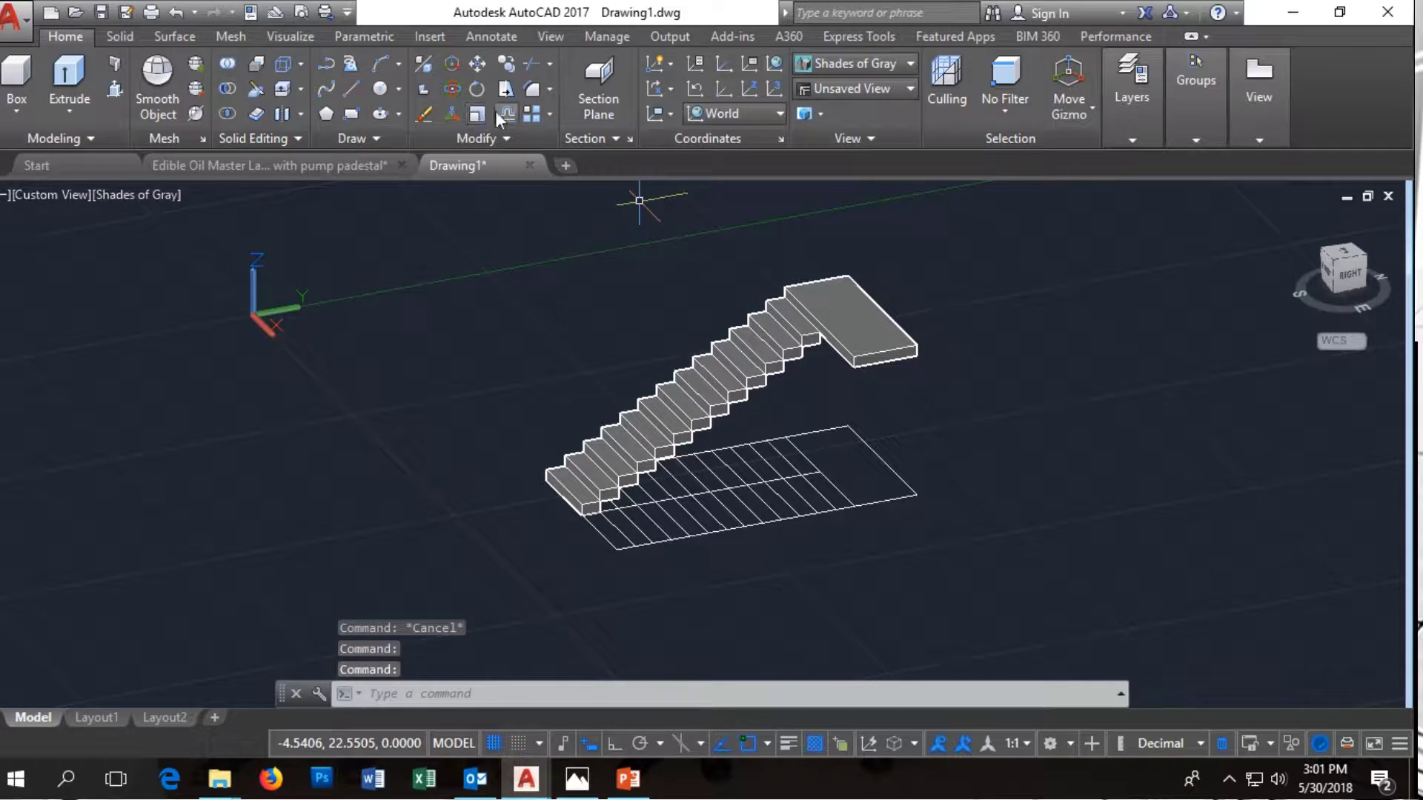
# Draw a rectangle outlining one strip of the grid floor plan
pyautogui.click(349, 113)
pyautogui.scroll(3, 794, 480)
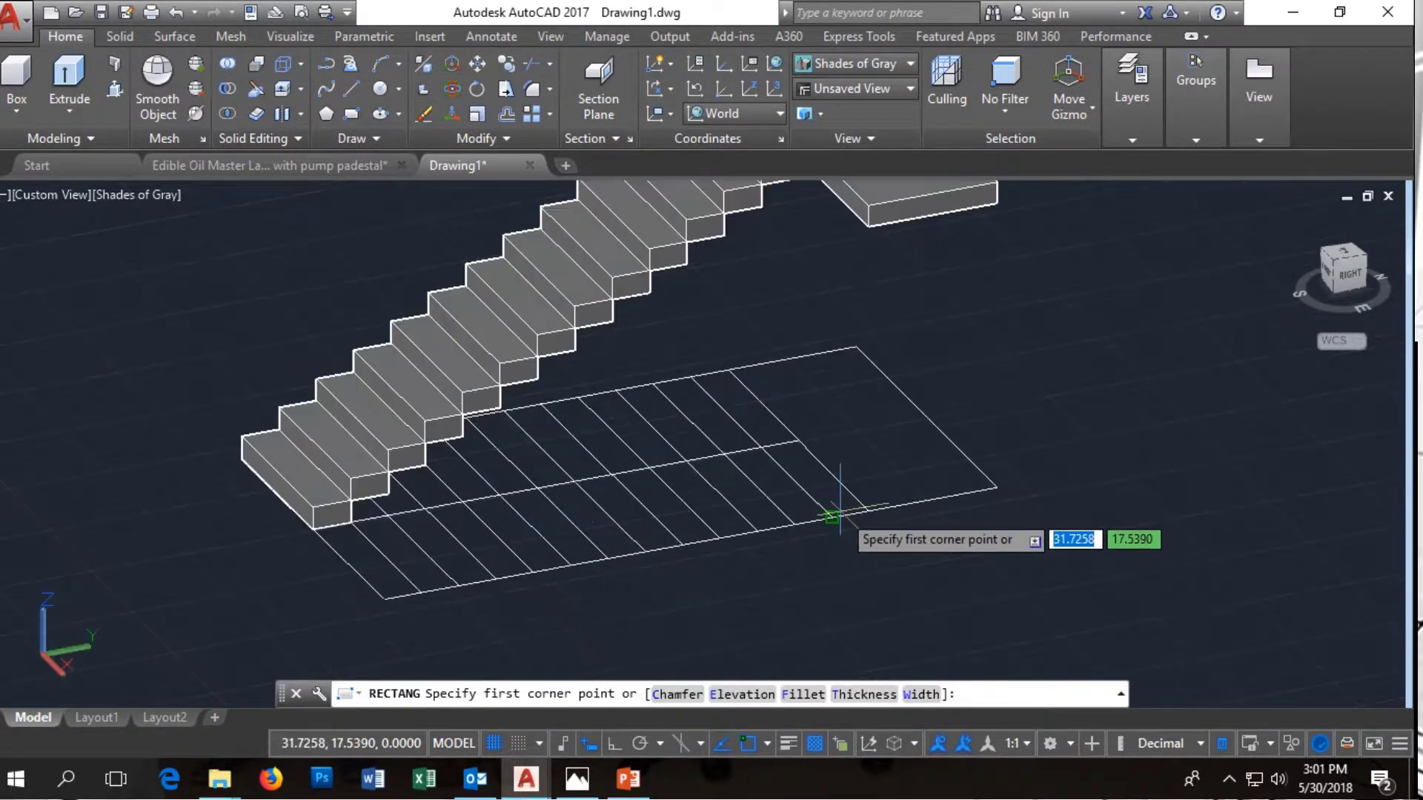
pyautogui.scroll(2, 832, 518)
pyautogui.click(883, 508)
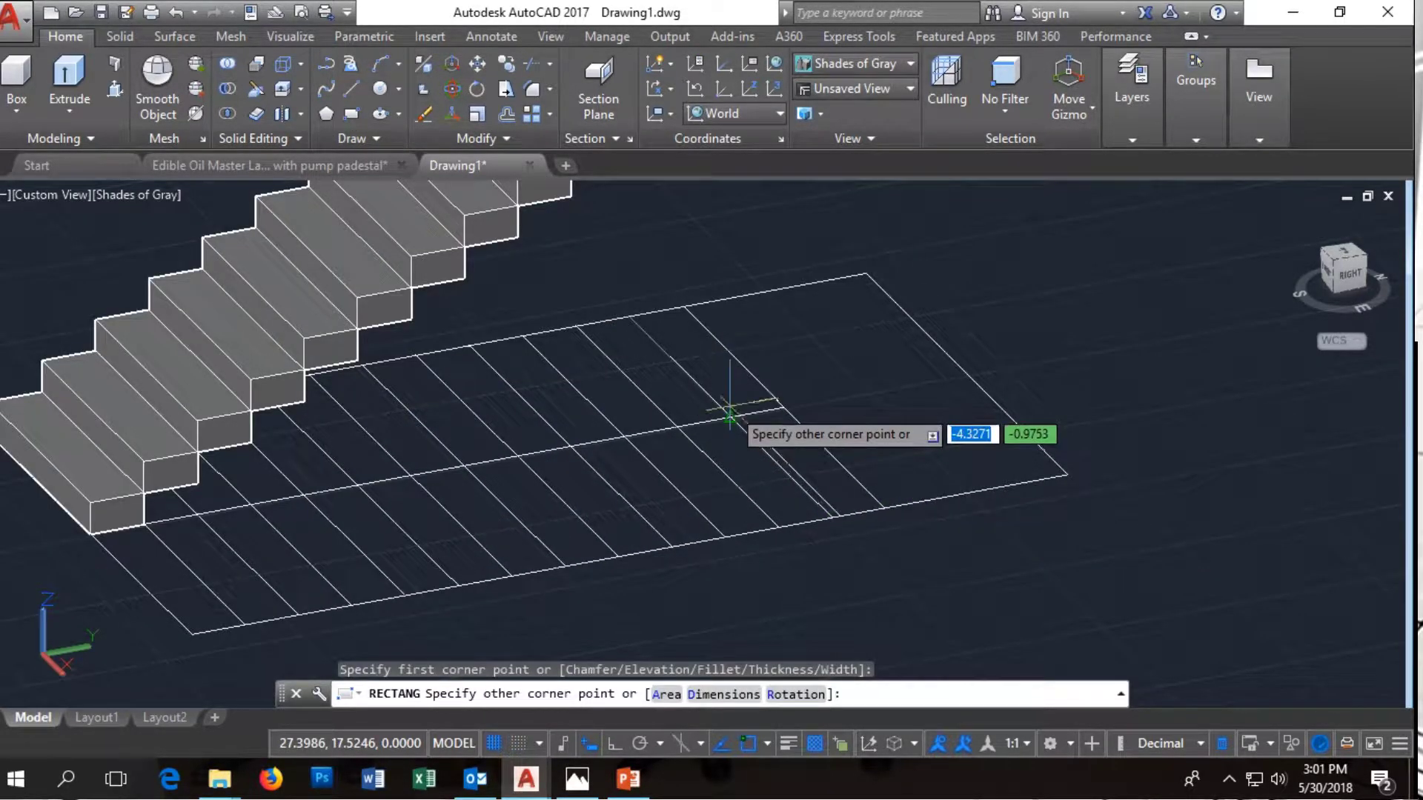
pyautogui.click(747, 374)
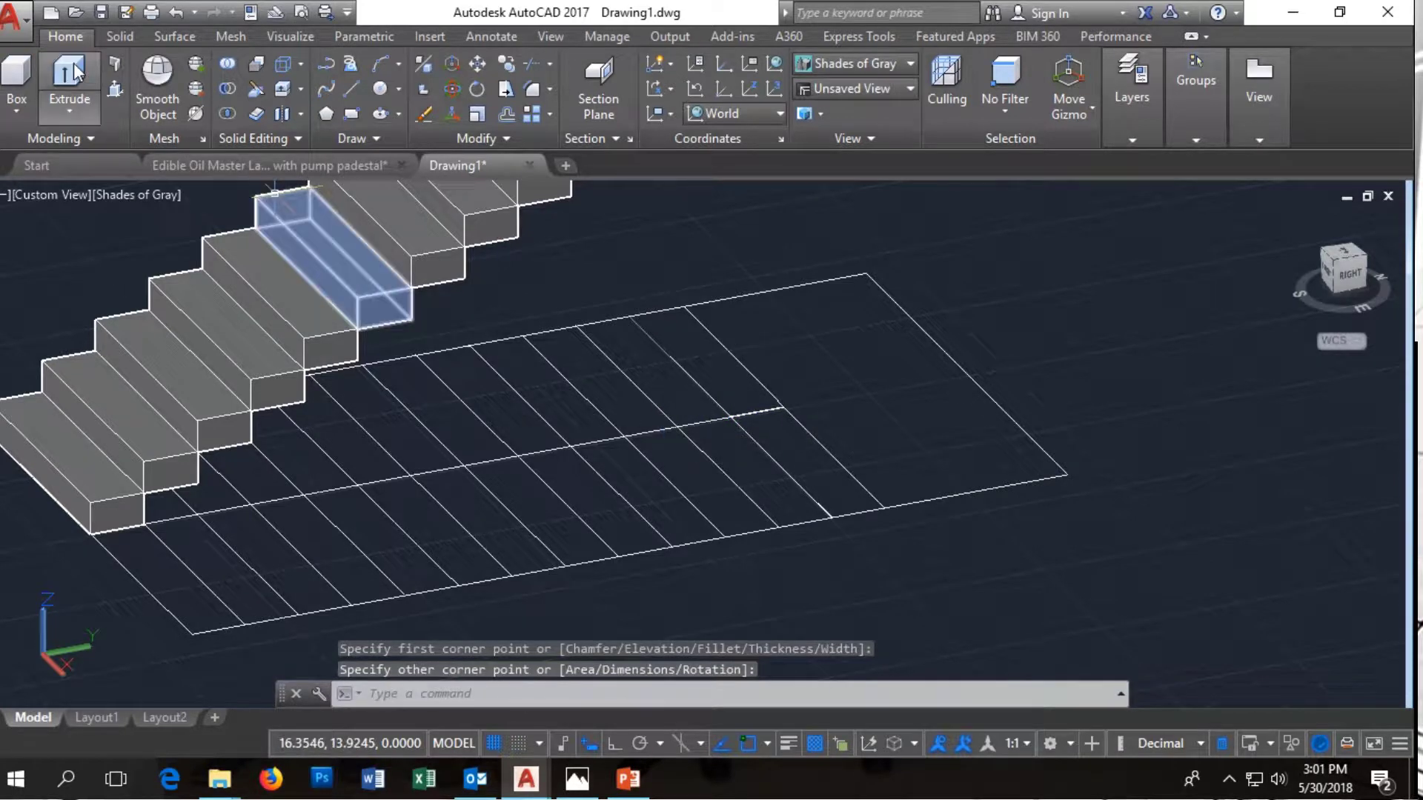
# Start a press-pull on the grid strip, then cancel it without extruding
pyautogui.click(114, 89)
pyautogui.scroll(3, 842, 499)
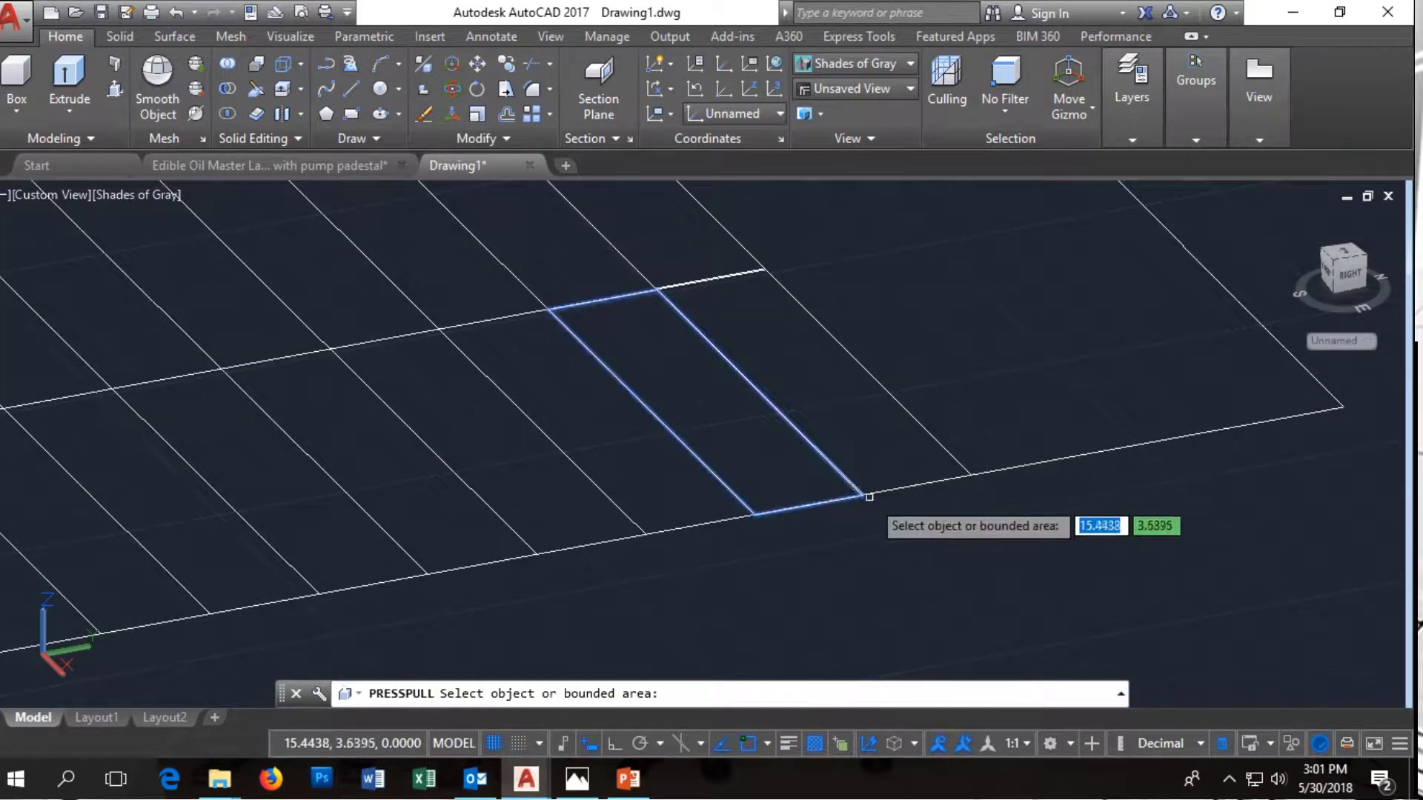
pyautogui.click(864, 495)
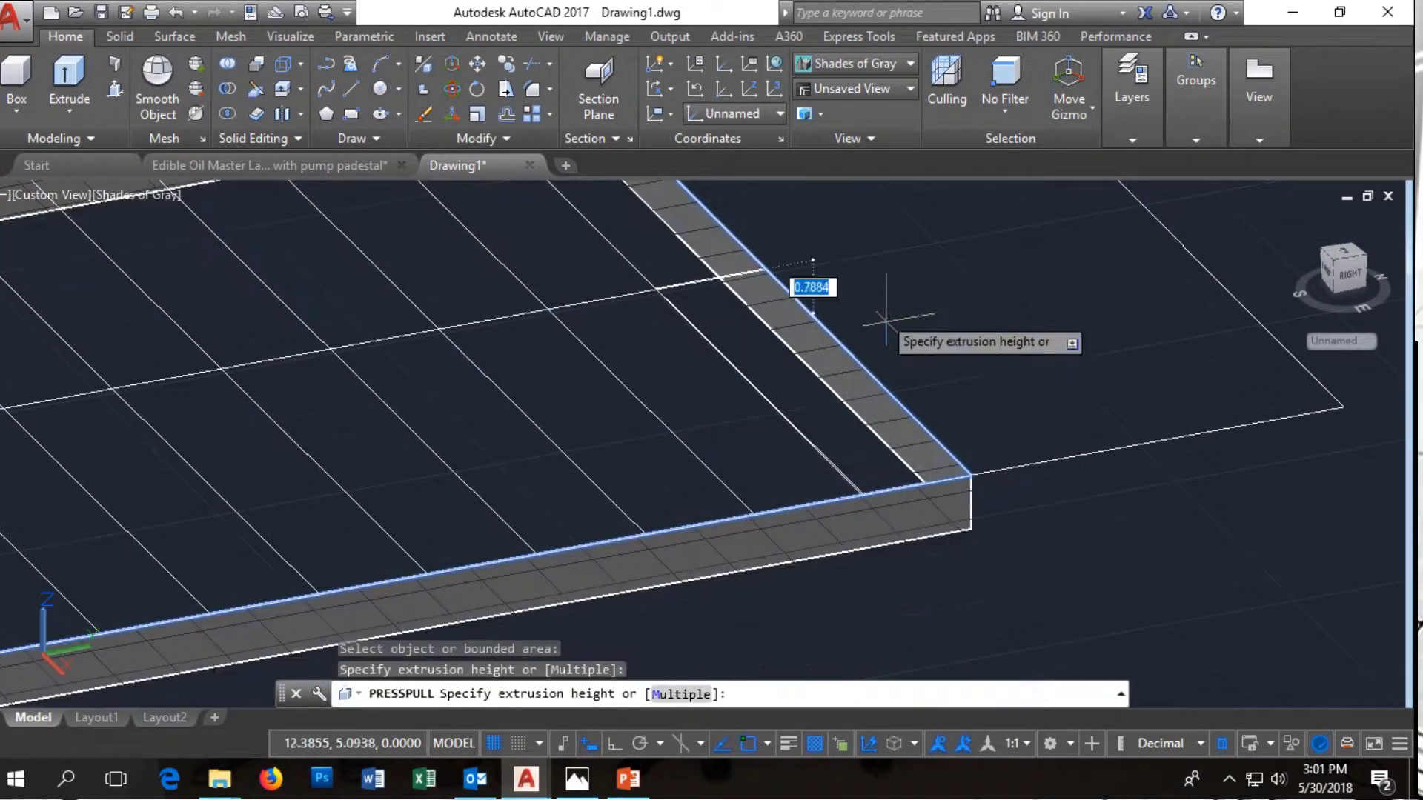
pyautogui.press('Escape')
pyautogui.scroll(-3, 864, 495)
pyautogui.scroll(-3, 864, 493)
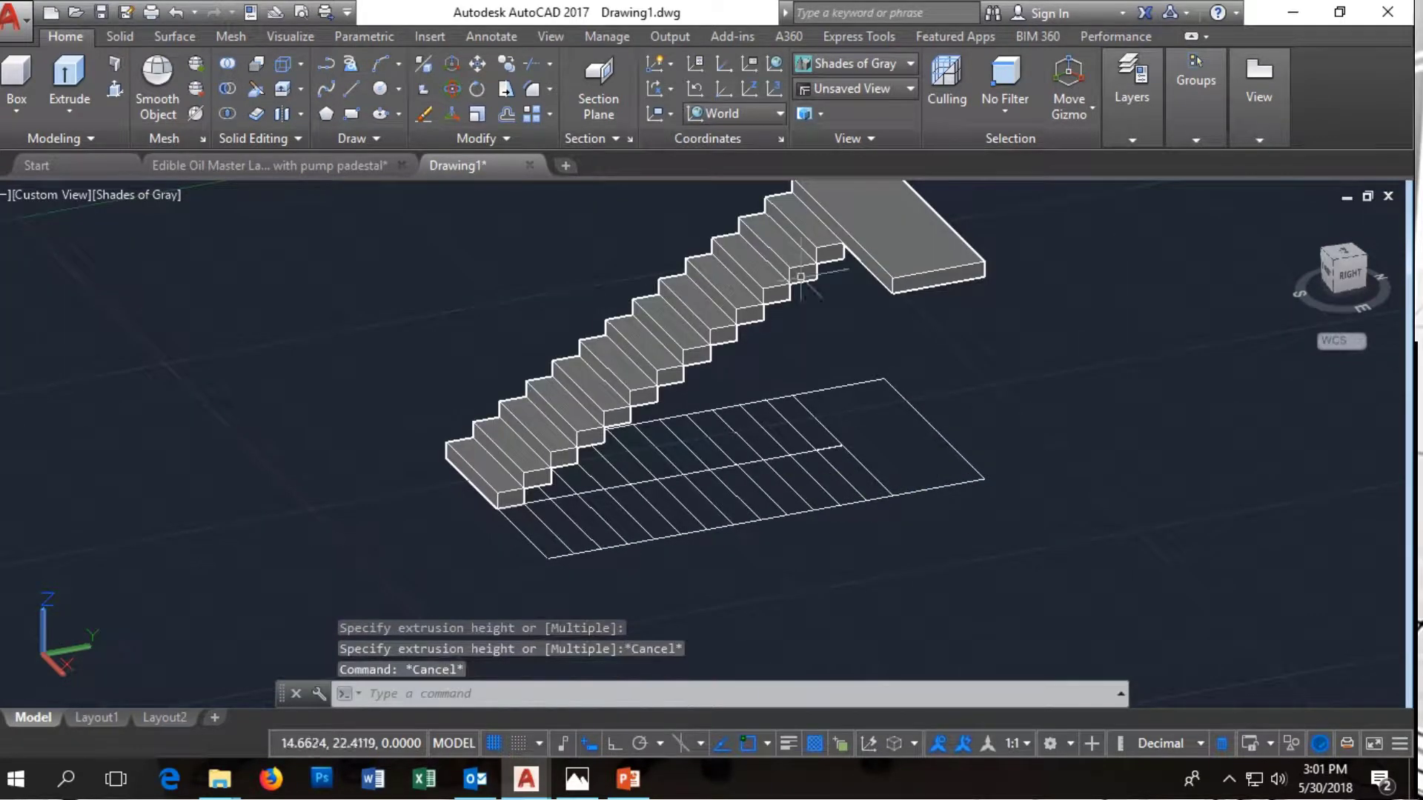
pyautogui.click(824, 242)
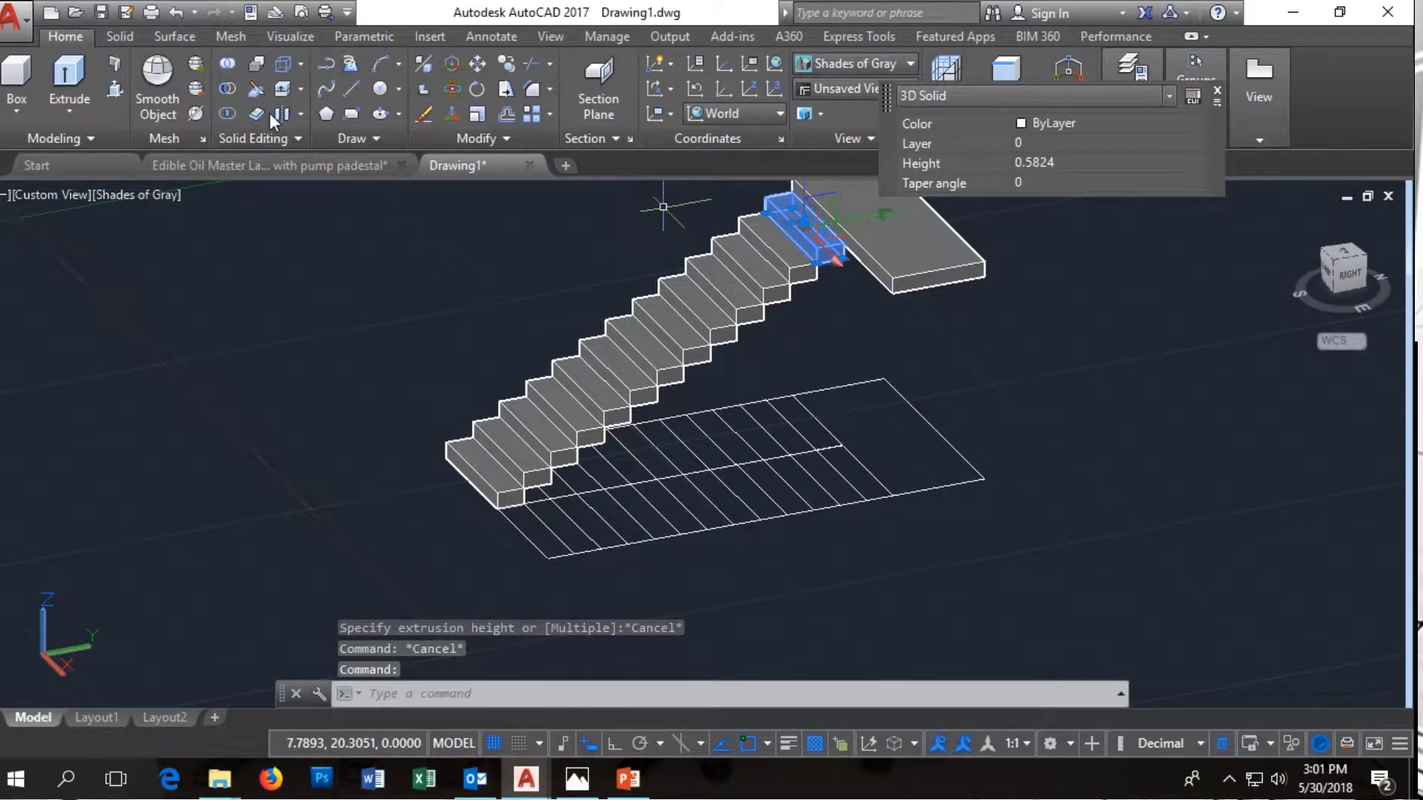
pyautogui.click(506, 63)
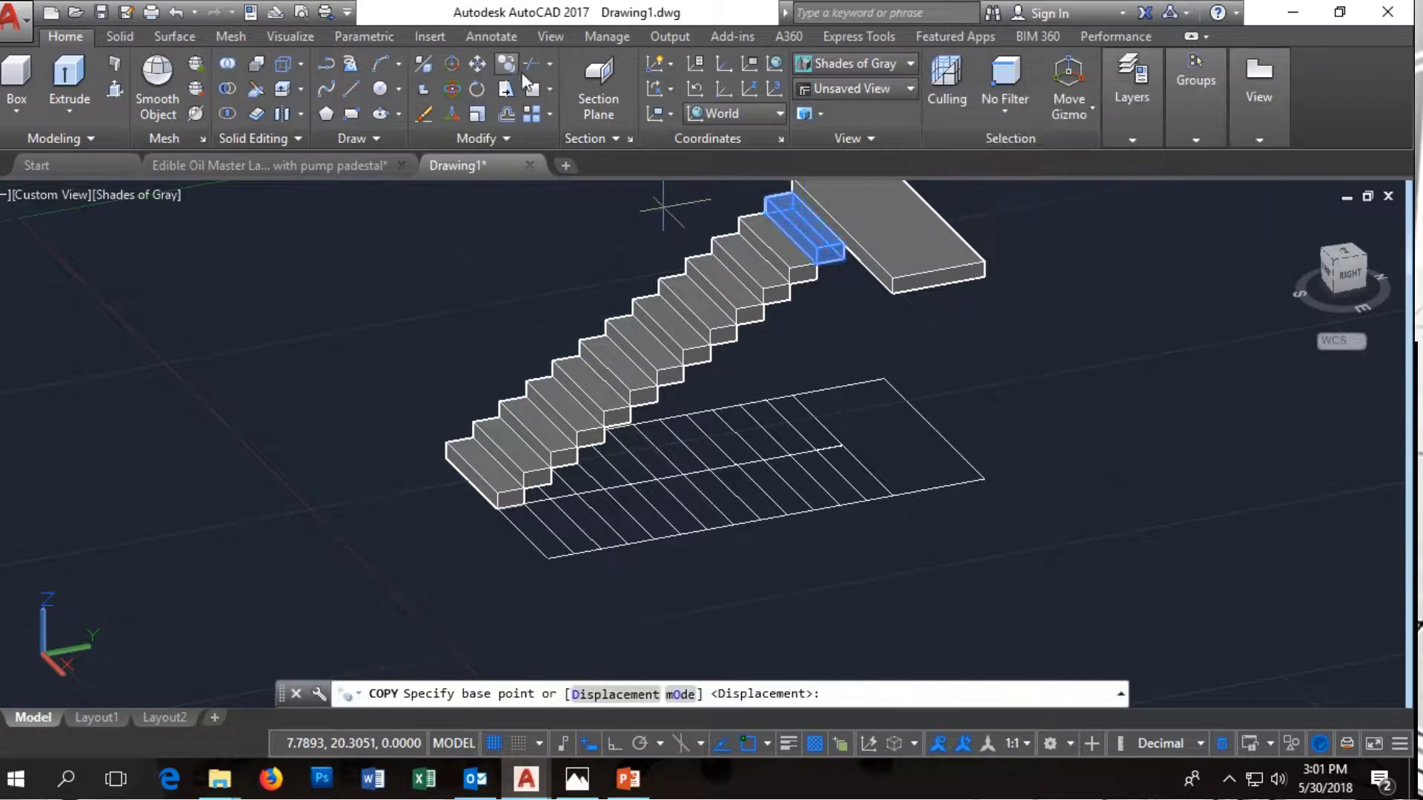
pyautogui.scroll(1, 838, 274)
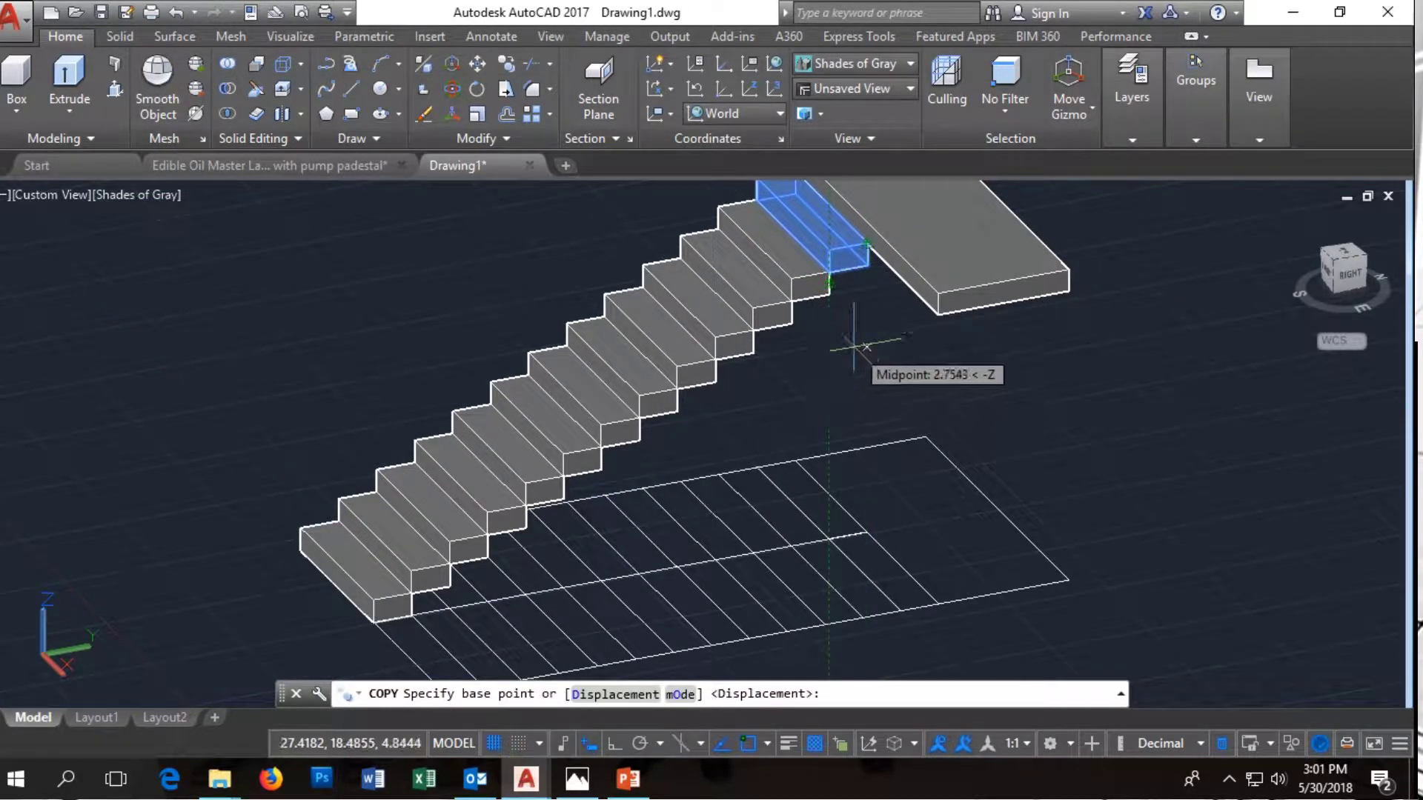
pyautogui.scroll(-2, 815, 363)
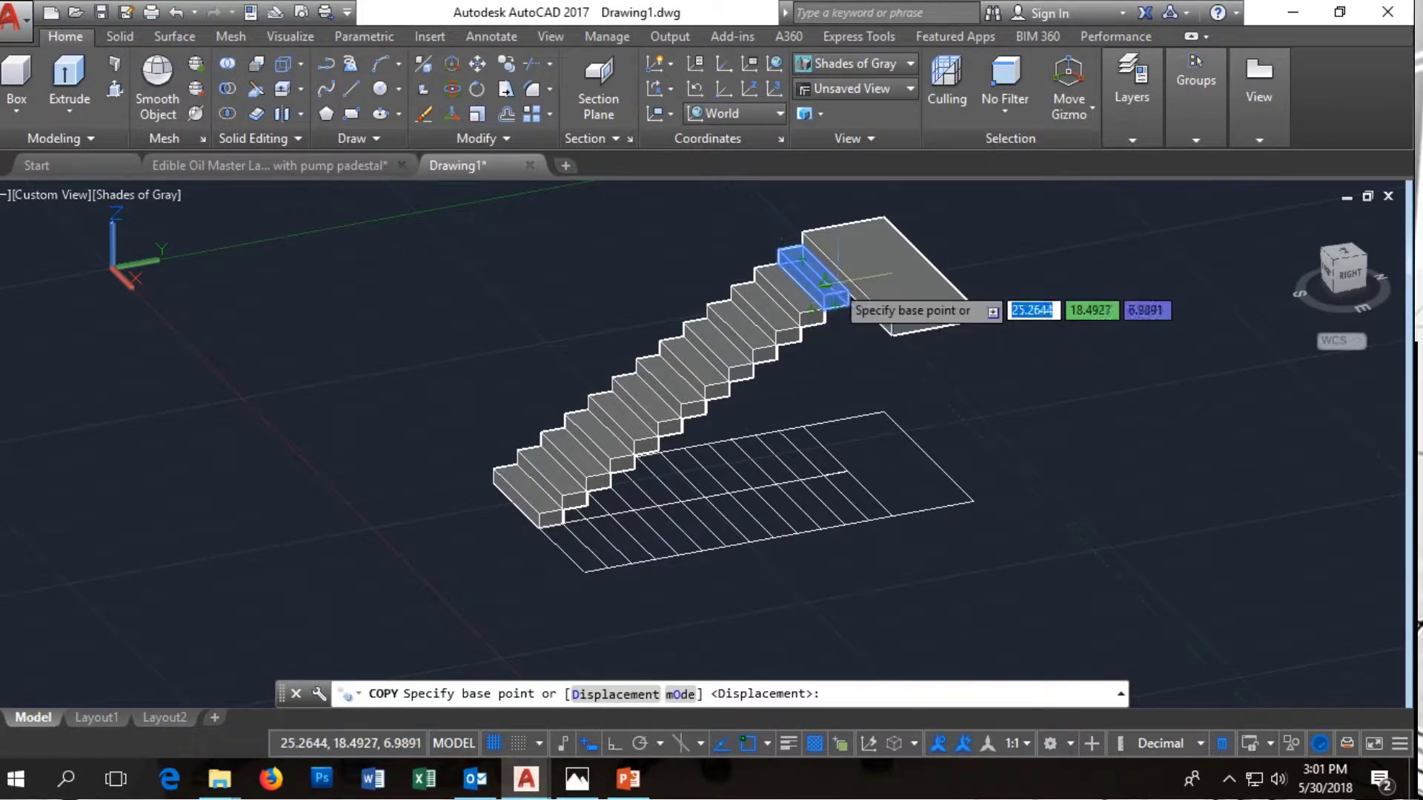
pyautogui.scroll(2, 835, 300)
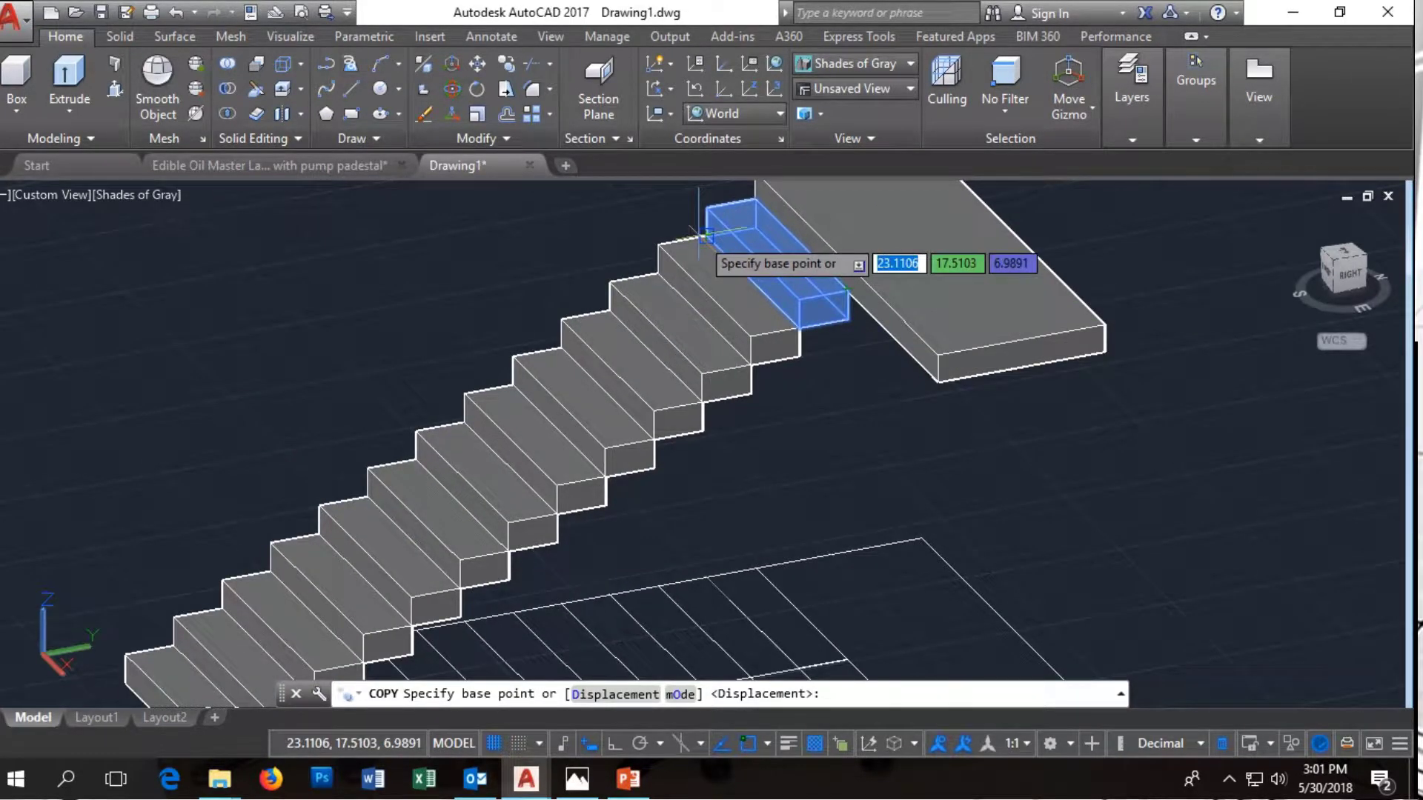
pyautogui.click(770, 213)
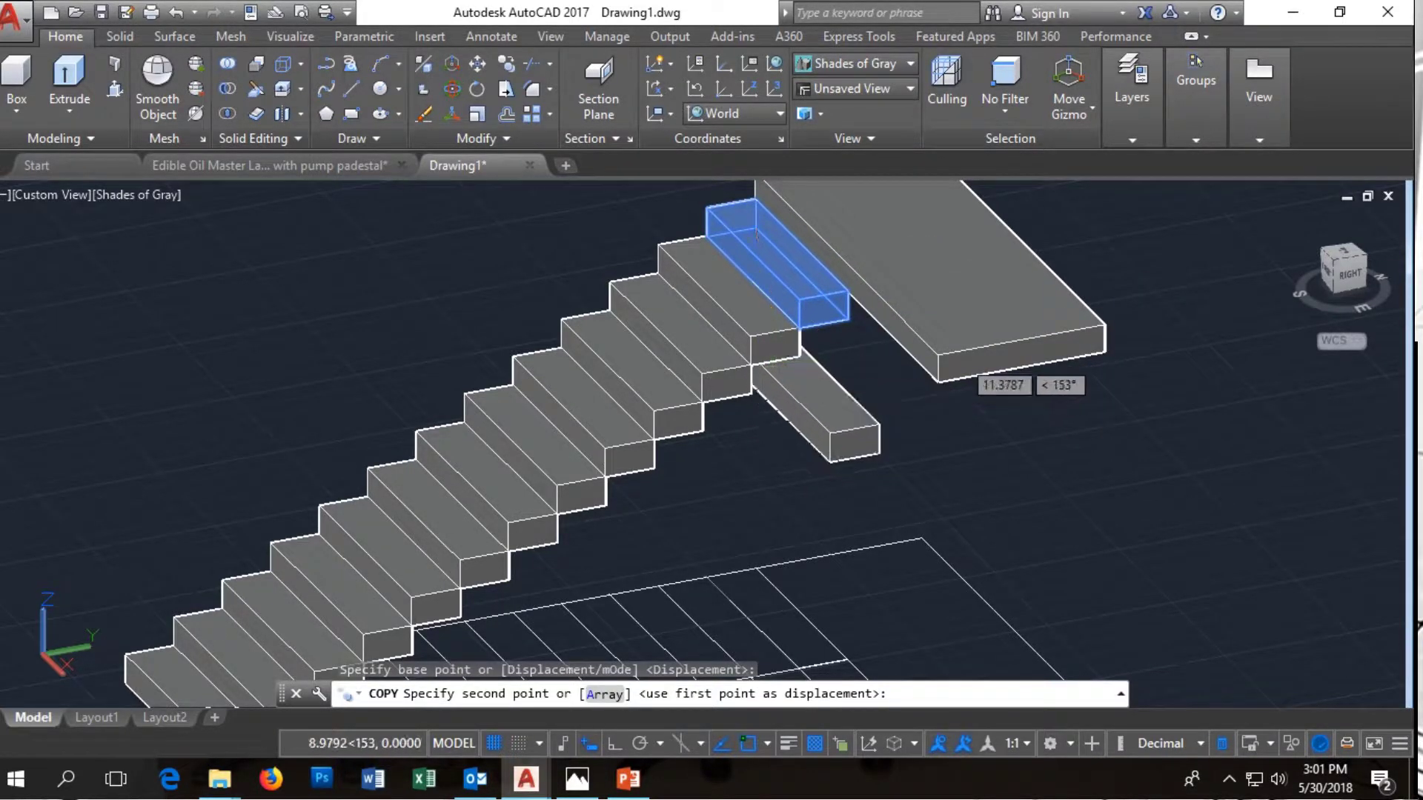
pyautogui.press('Escape')
pyautogui.scroll(-2, 823, 585)
pyautogui.scroll(3, 852, 539)
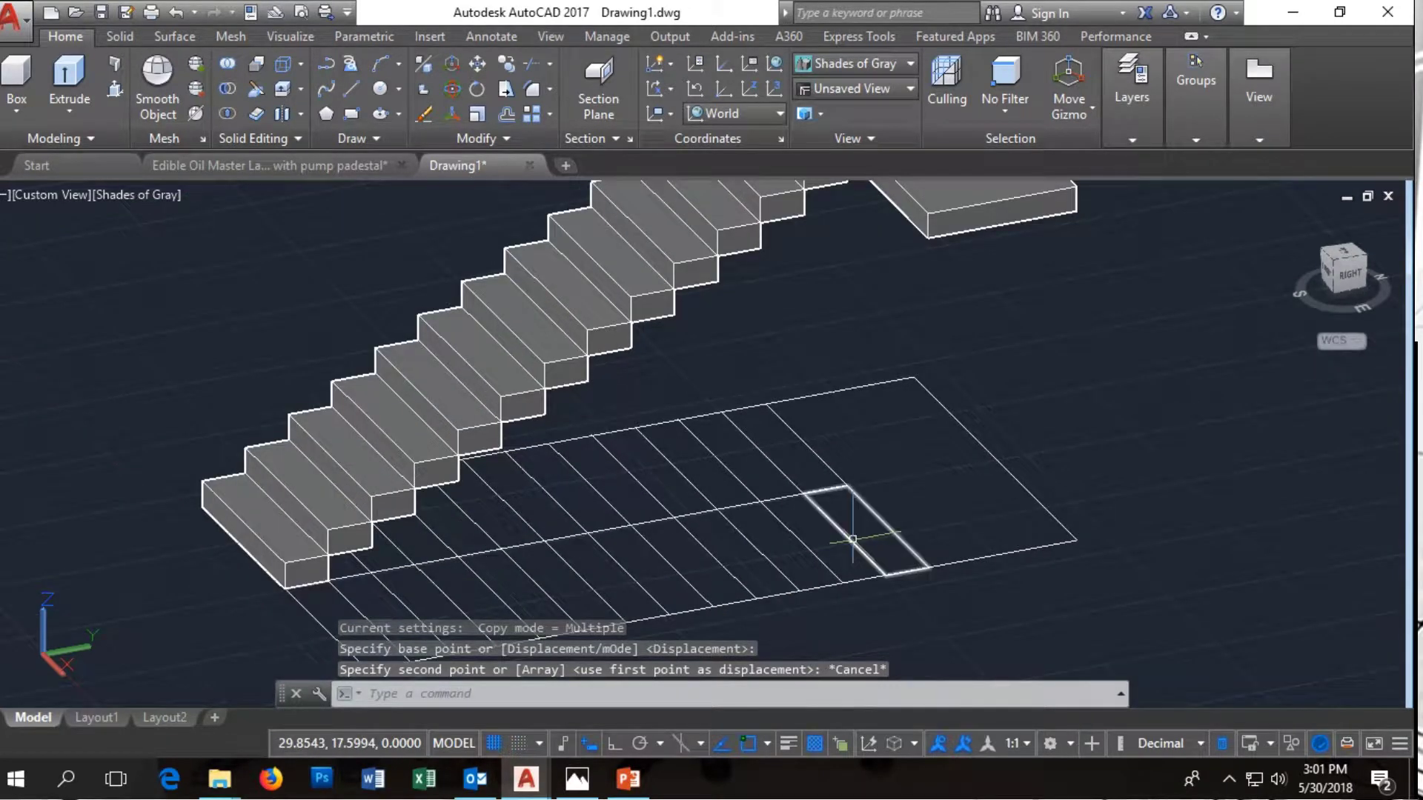
# Press-pull a floor-grid strip into a solid, then undo that extrusion
pyautogui.click(114, 89)
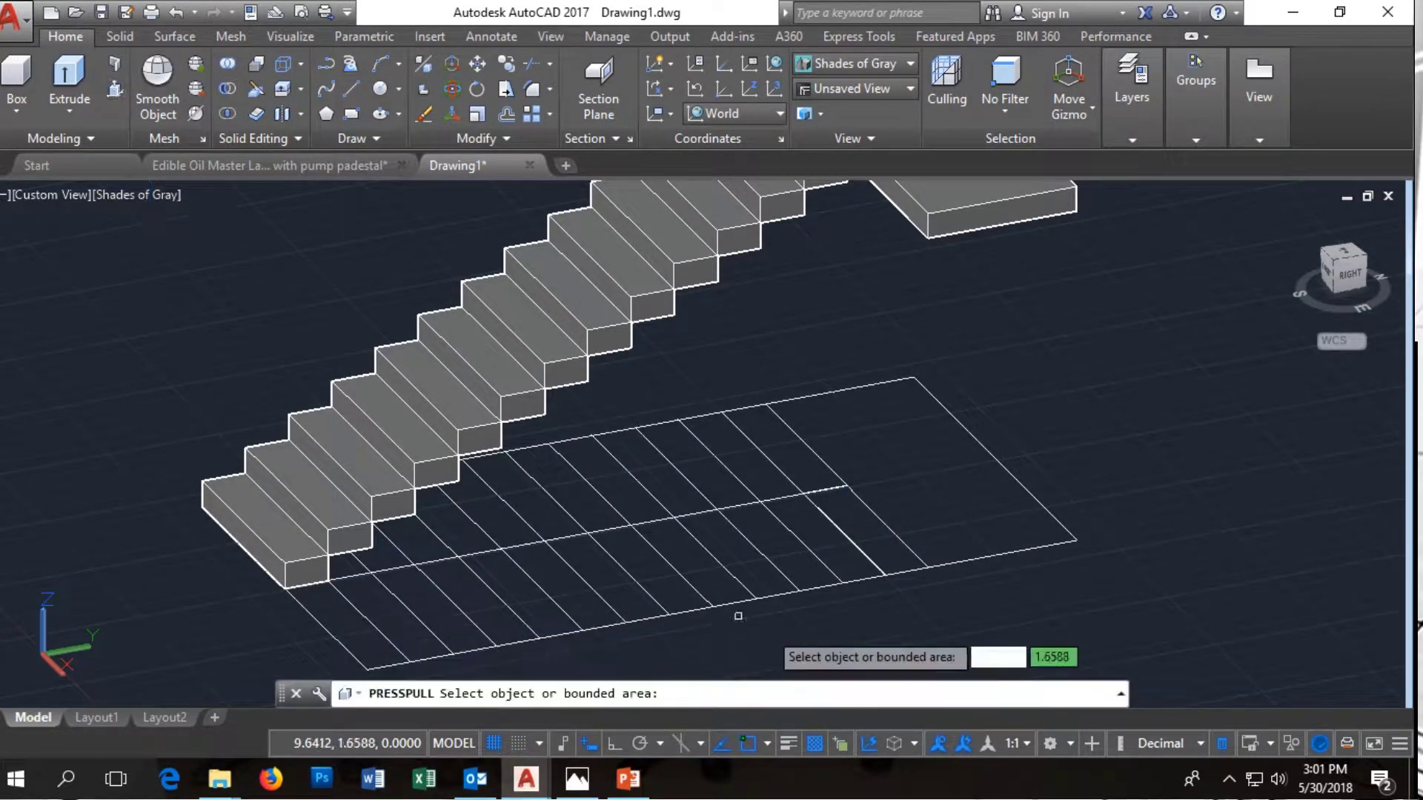
pyautogui.click(883, 566)
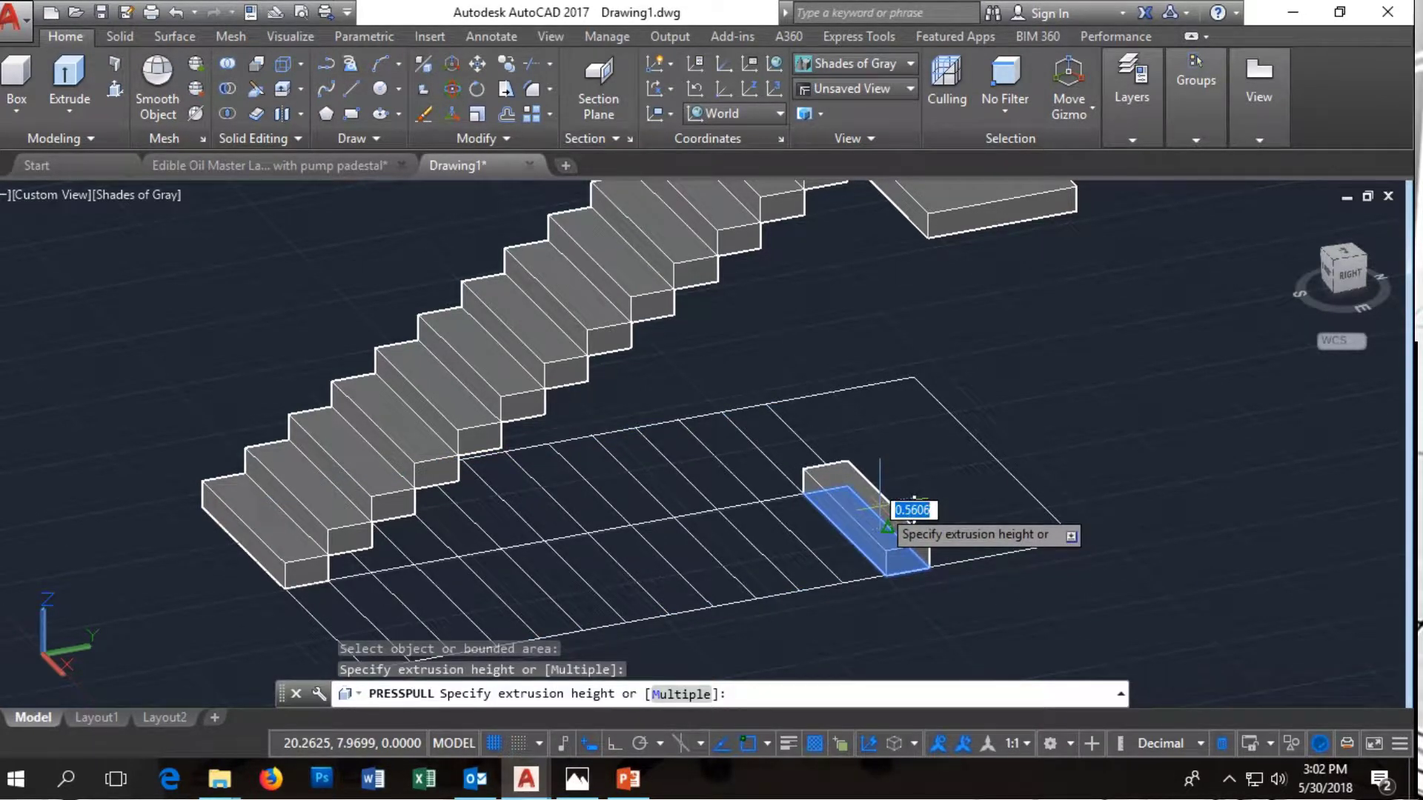
pyautogui.click(879, 510)
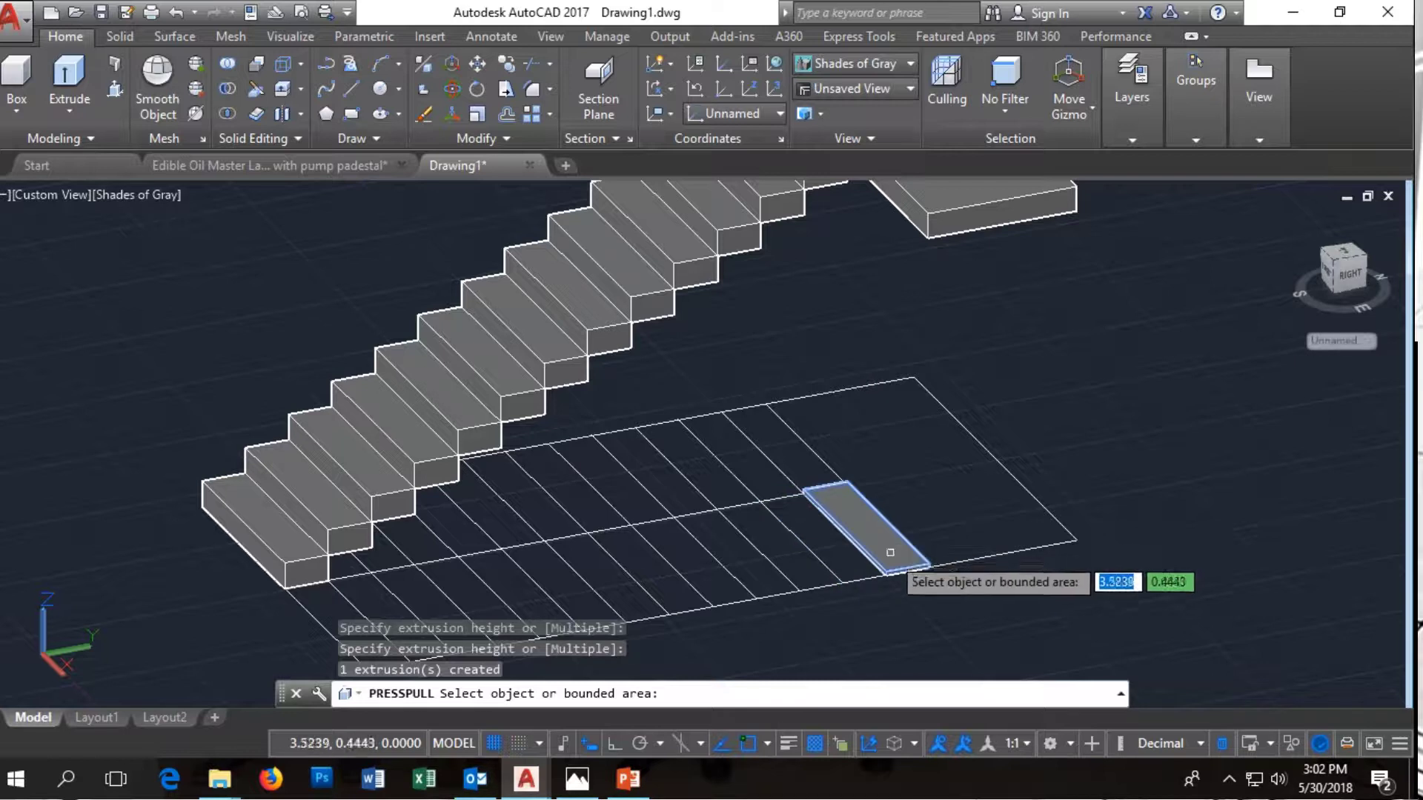
pyautogui.hotkey('ctrl', 'z')
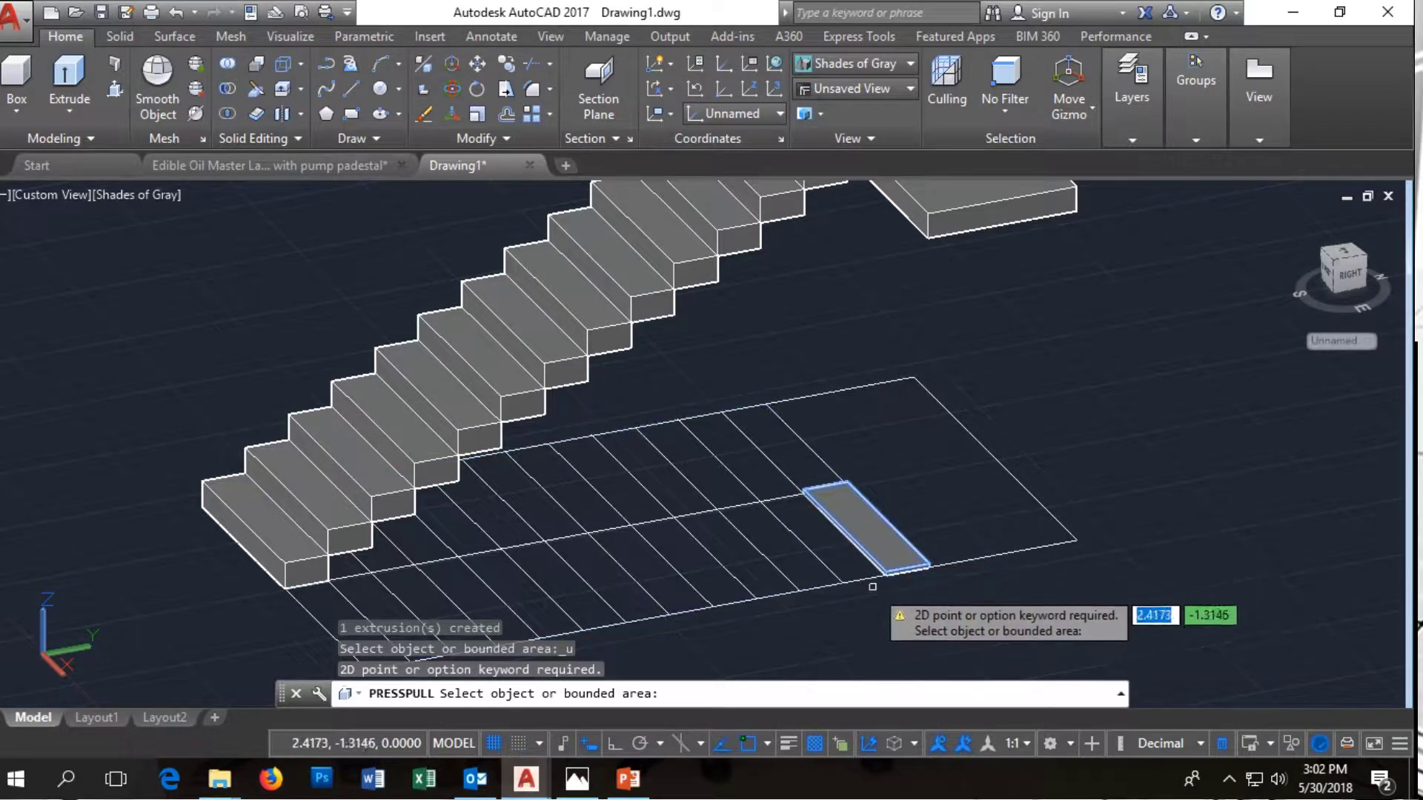
pyautogui.hotkey('ctrl', 'z')
pyautogui.press('Return')
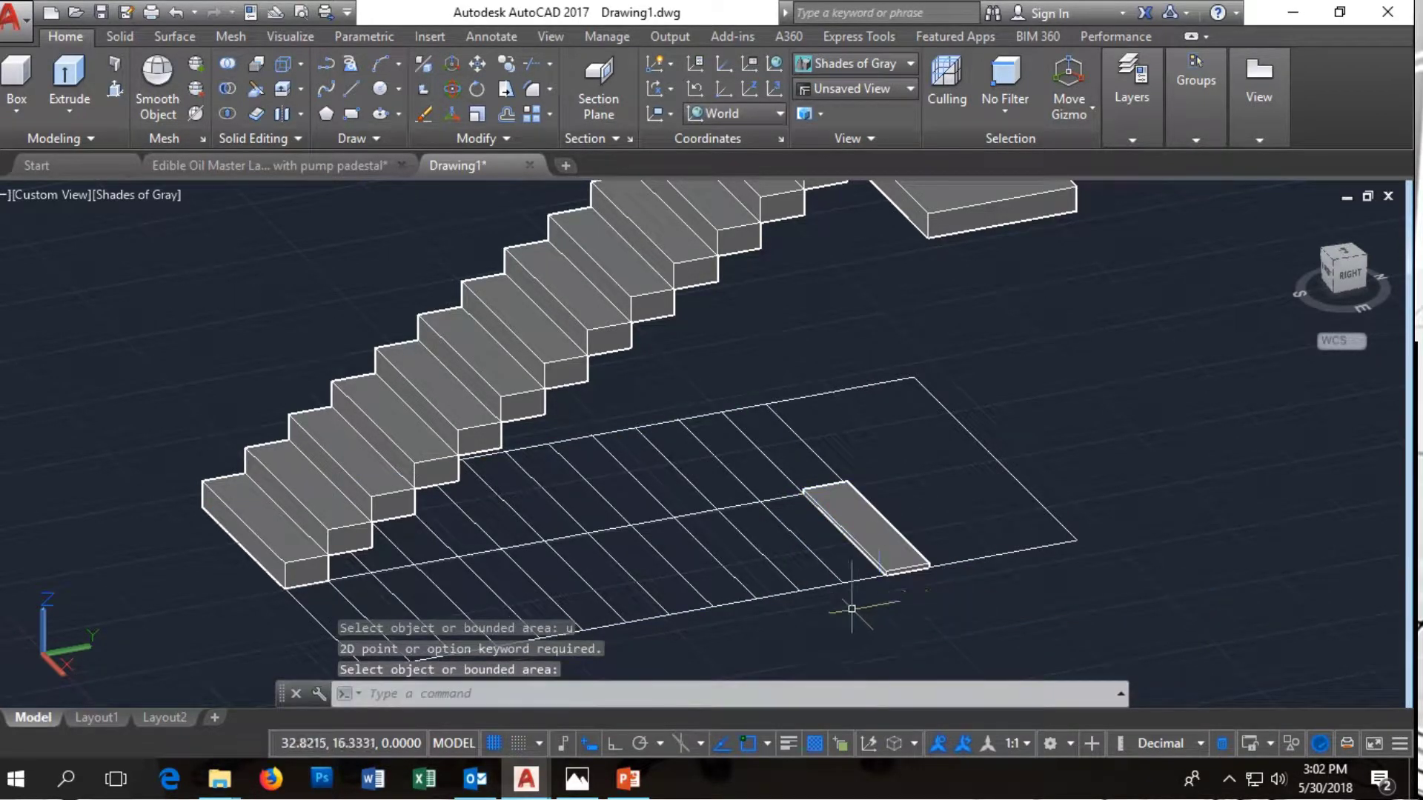
pyautogui.hotkey('ctrl', 'z')
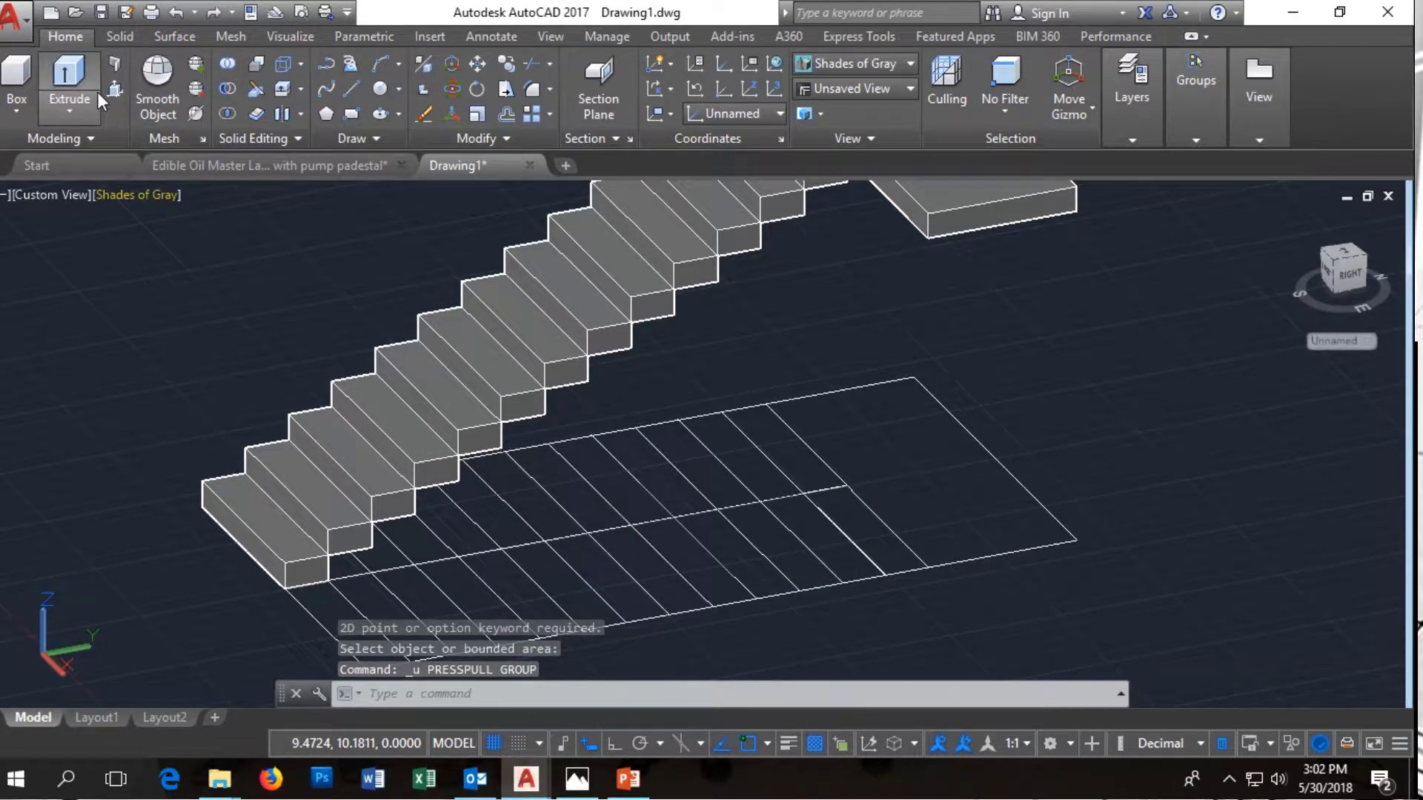
# Press-pull the floor strip beside the stairs into a 0.7319-high block and select it
pyautogui.click(115, 88)
pyautogui.scroll(2, 890, 563)
pyautogui.scroll(2, 815, 589)
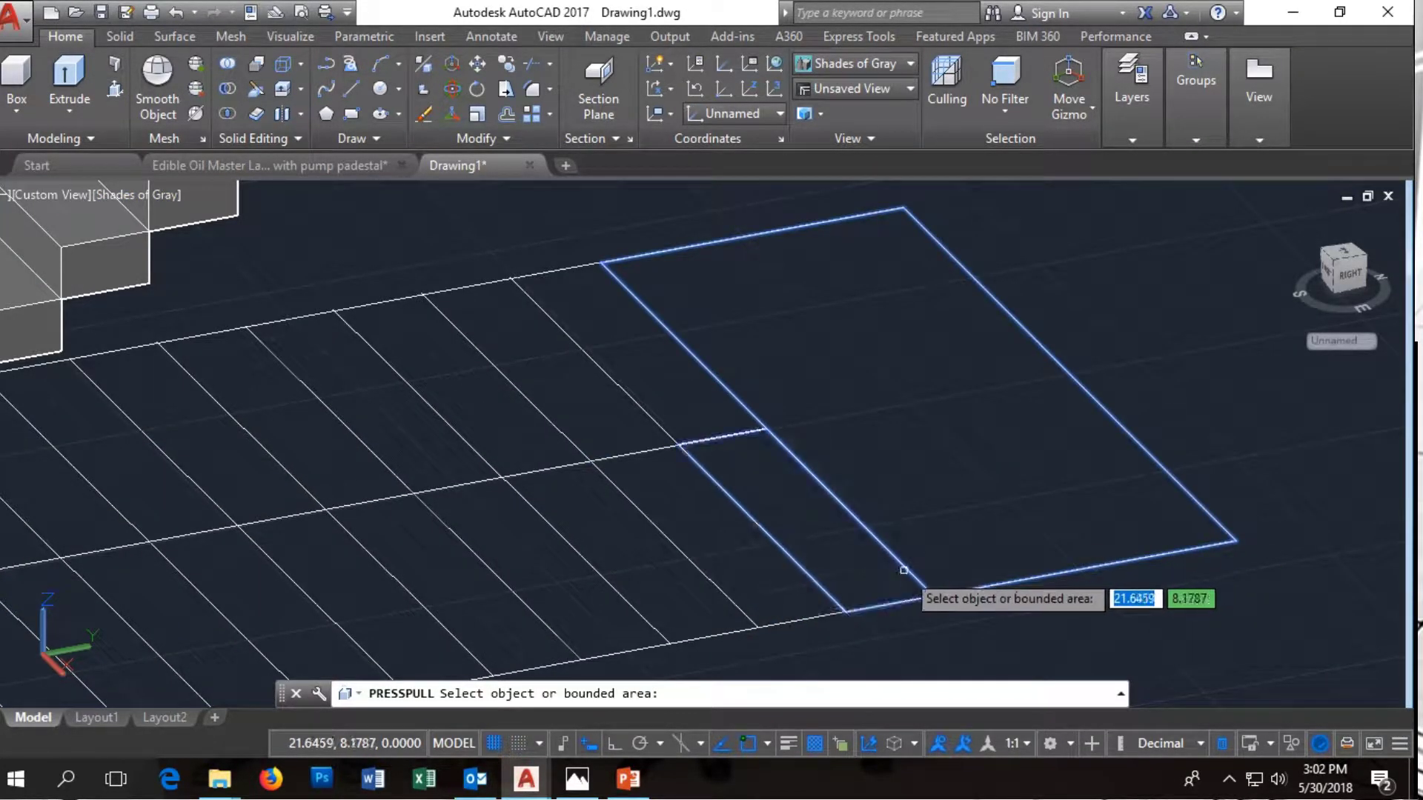
pyautogui.click(818, 575)
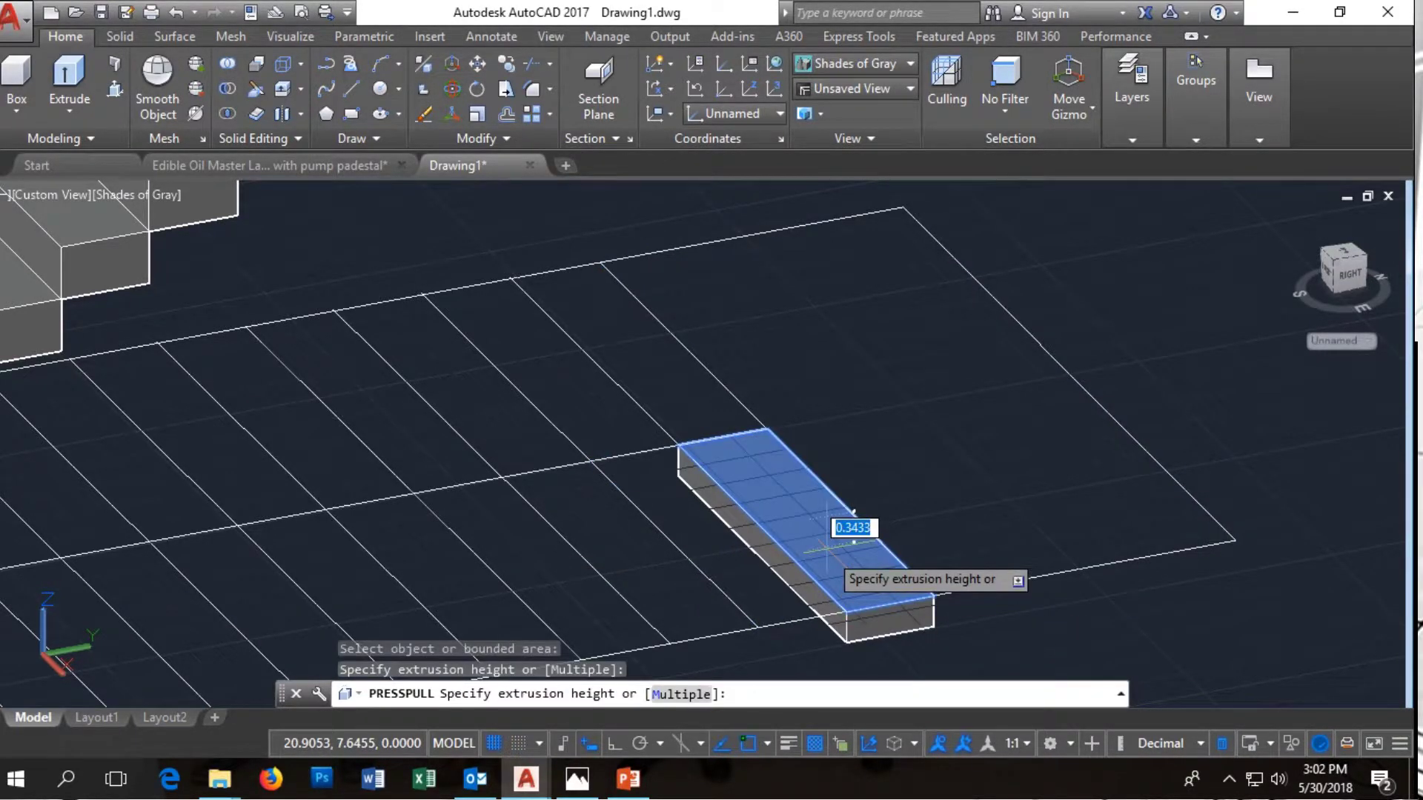
pyautogui.click(852, 449)
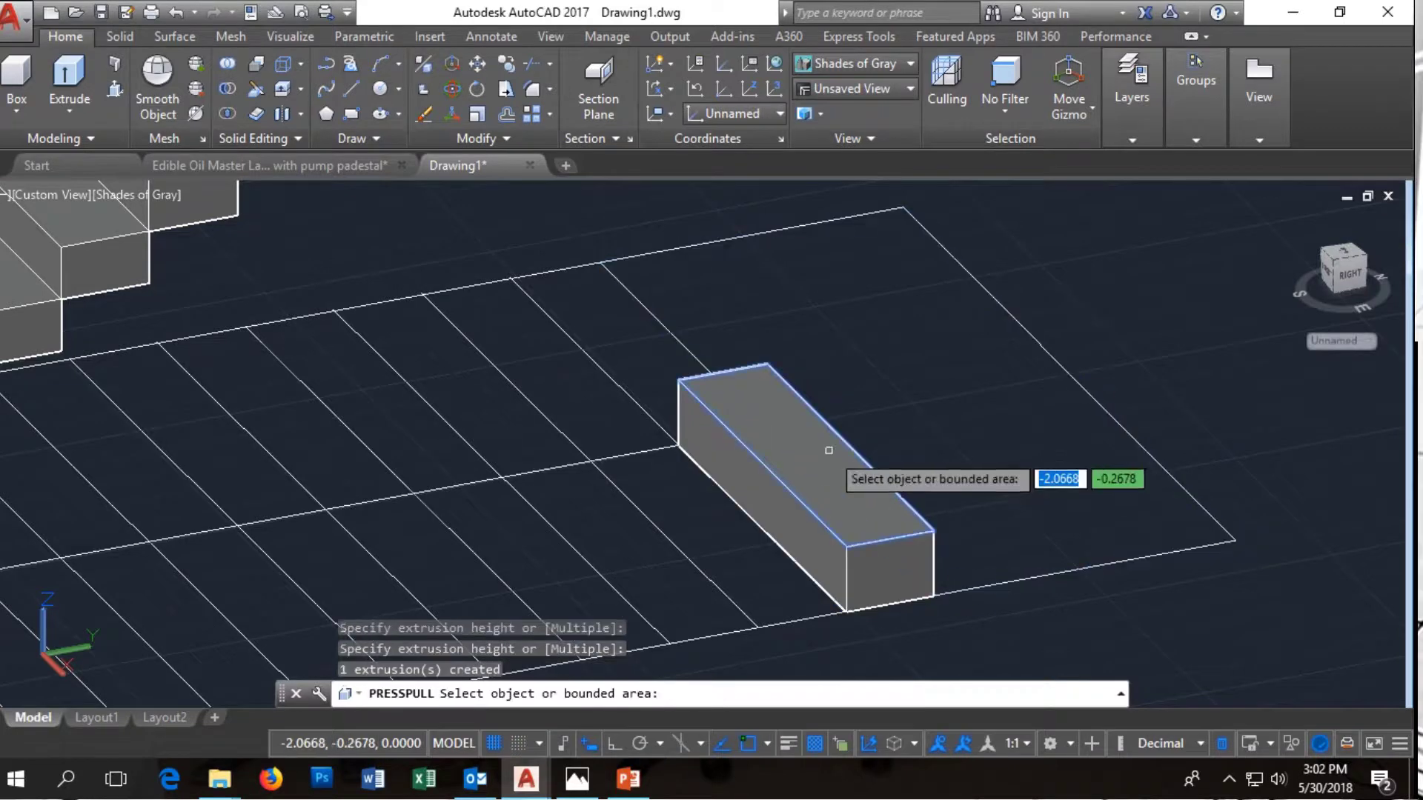
pyautogui.scroll(-2, 793, 578)
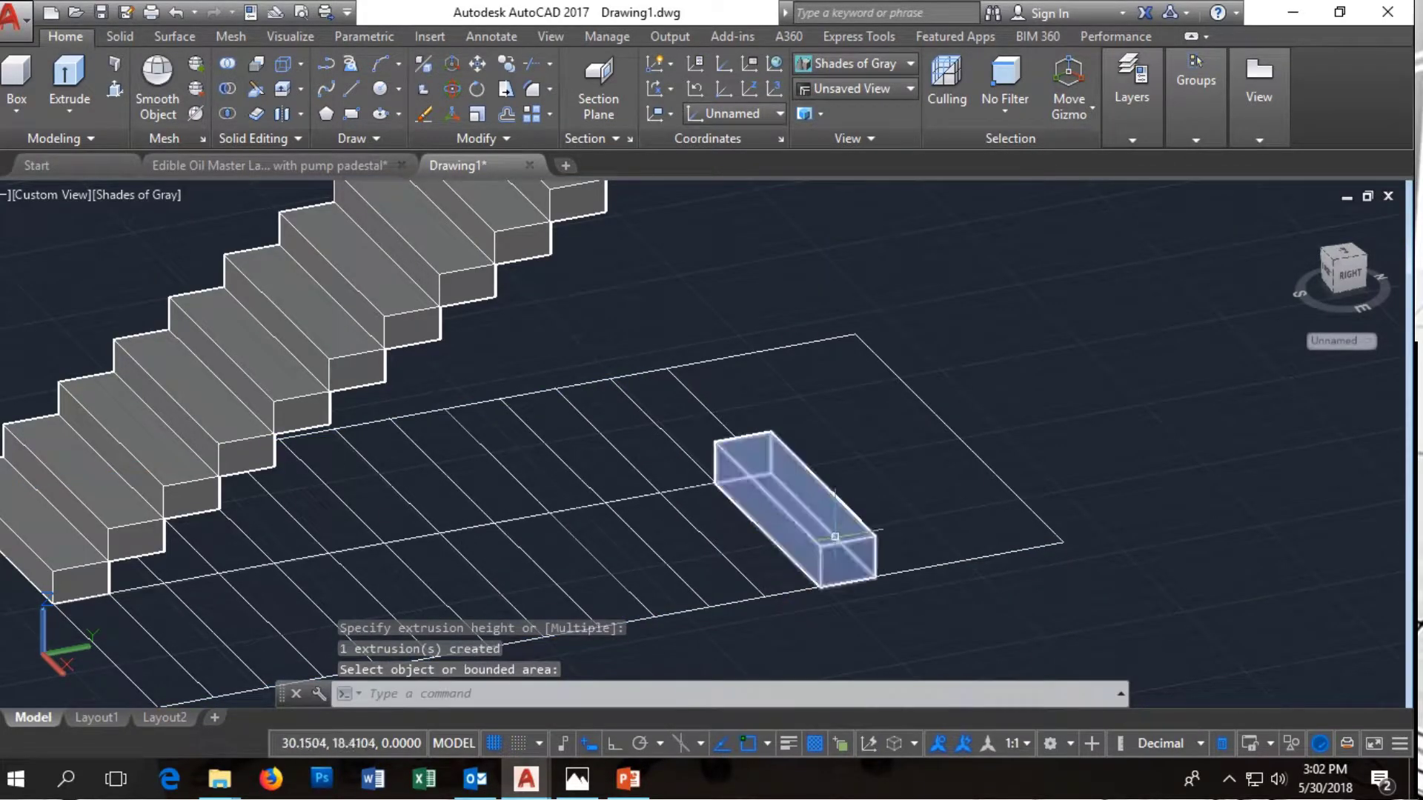
pyautogui.press('Escape')
pyautogui.click(829, 542)
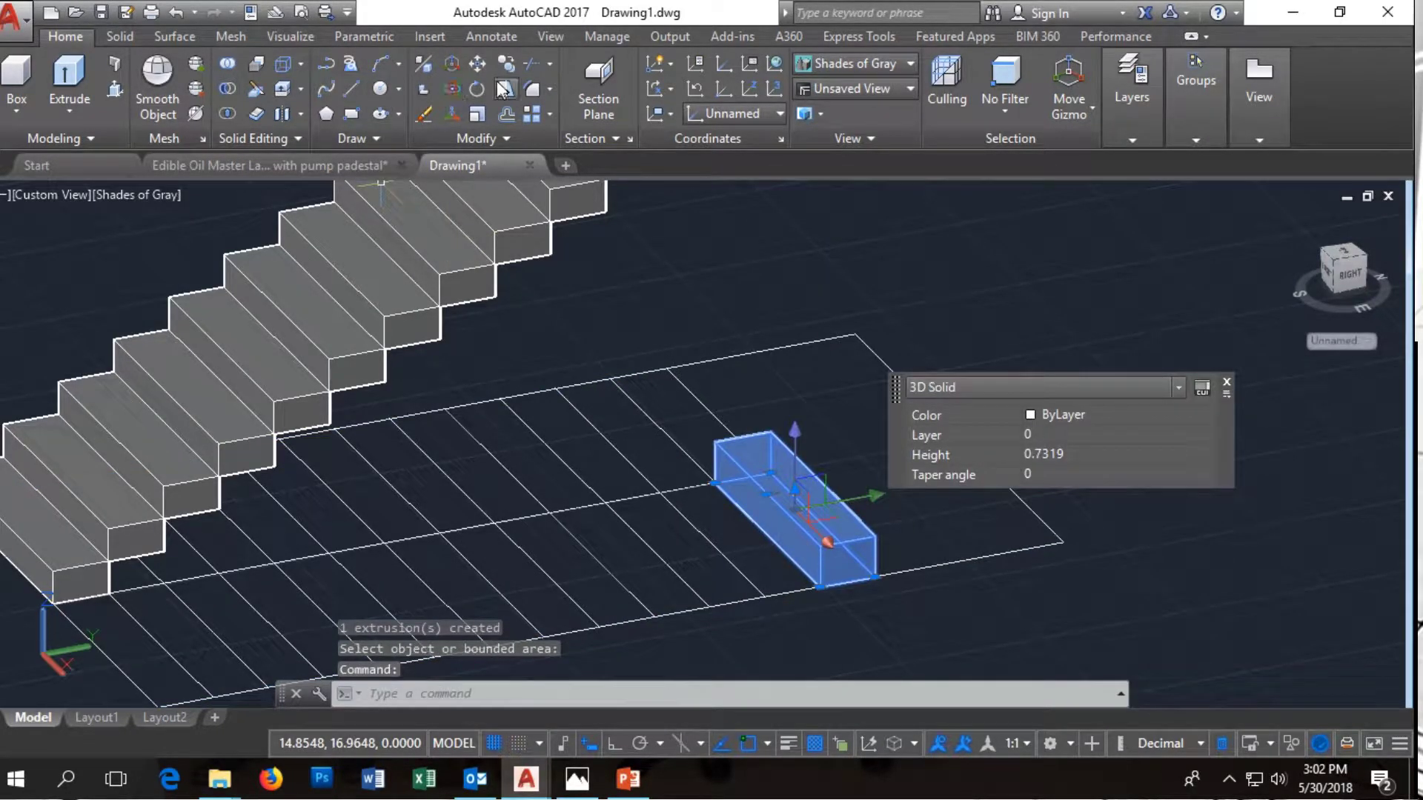
# Copy the block from its corner to two points stepping up the landing edge
pyautogui.click(508, 68)
pyautogui.scroll(-2, 712, 563)
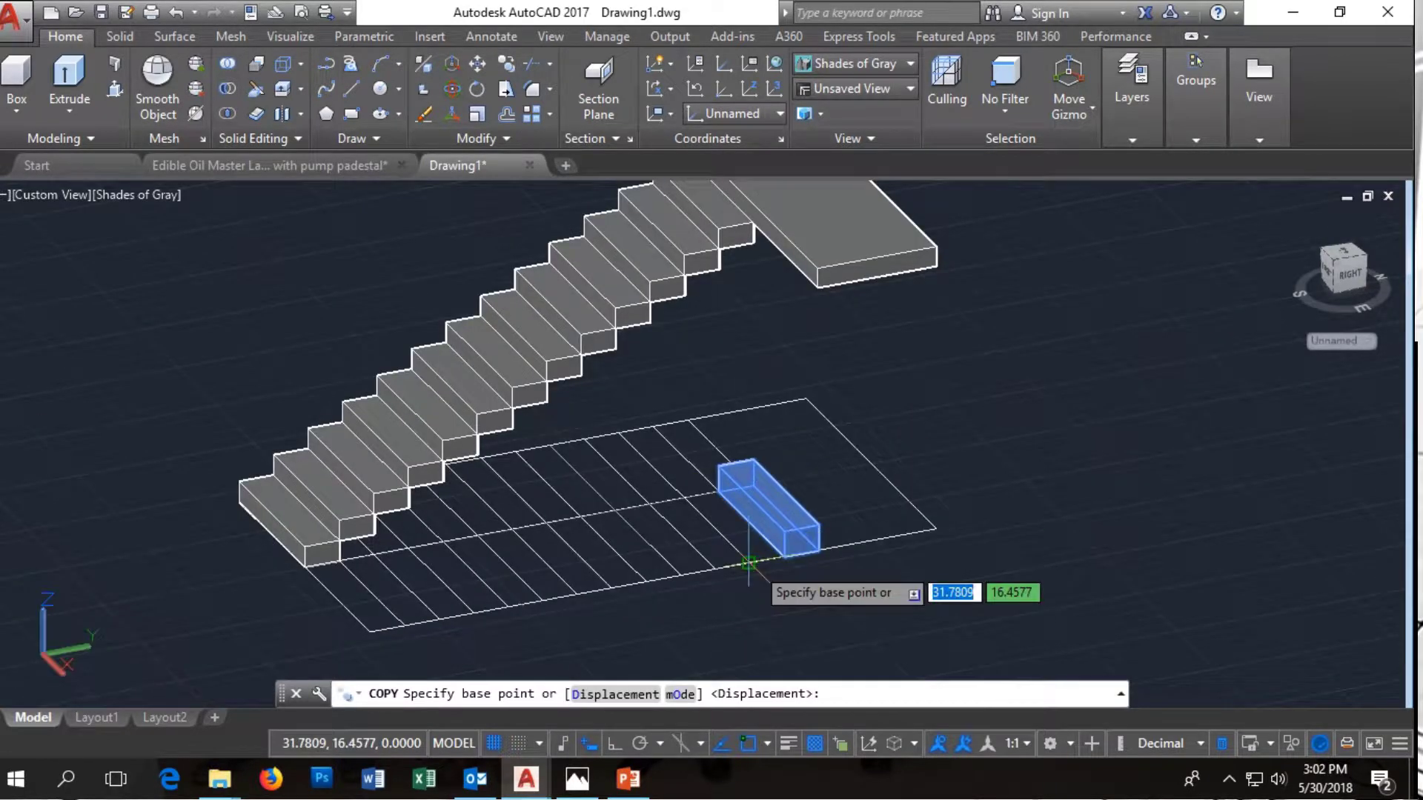
pyautogui.click(818, 549)
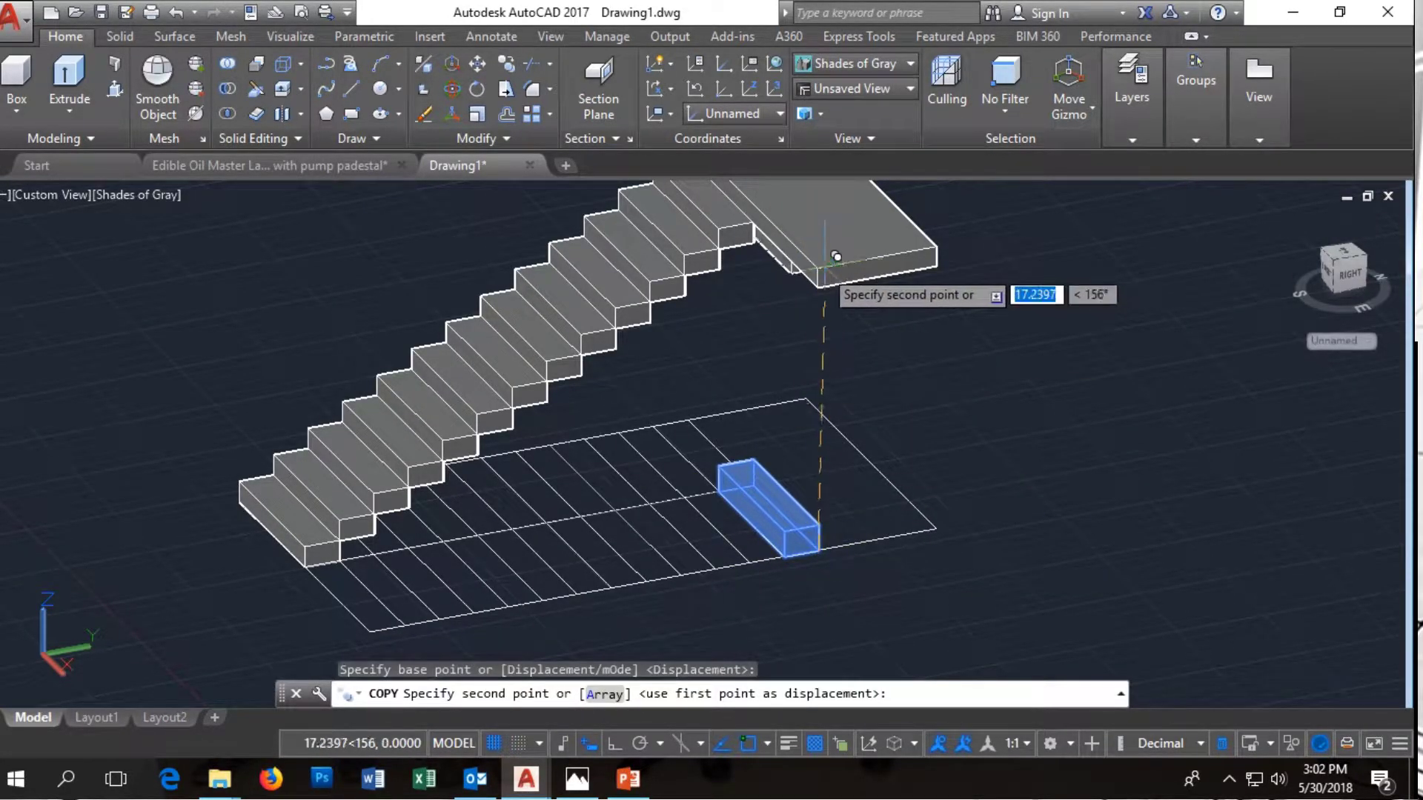
pyautogui.scroll(-3, 815, 415)
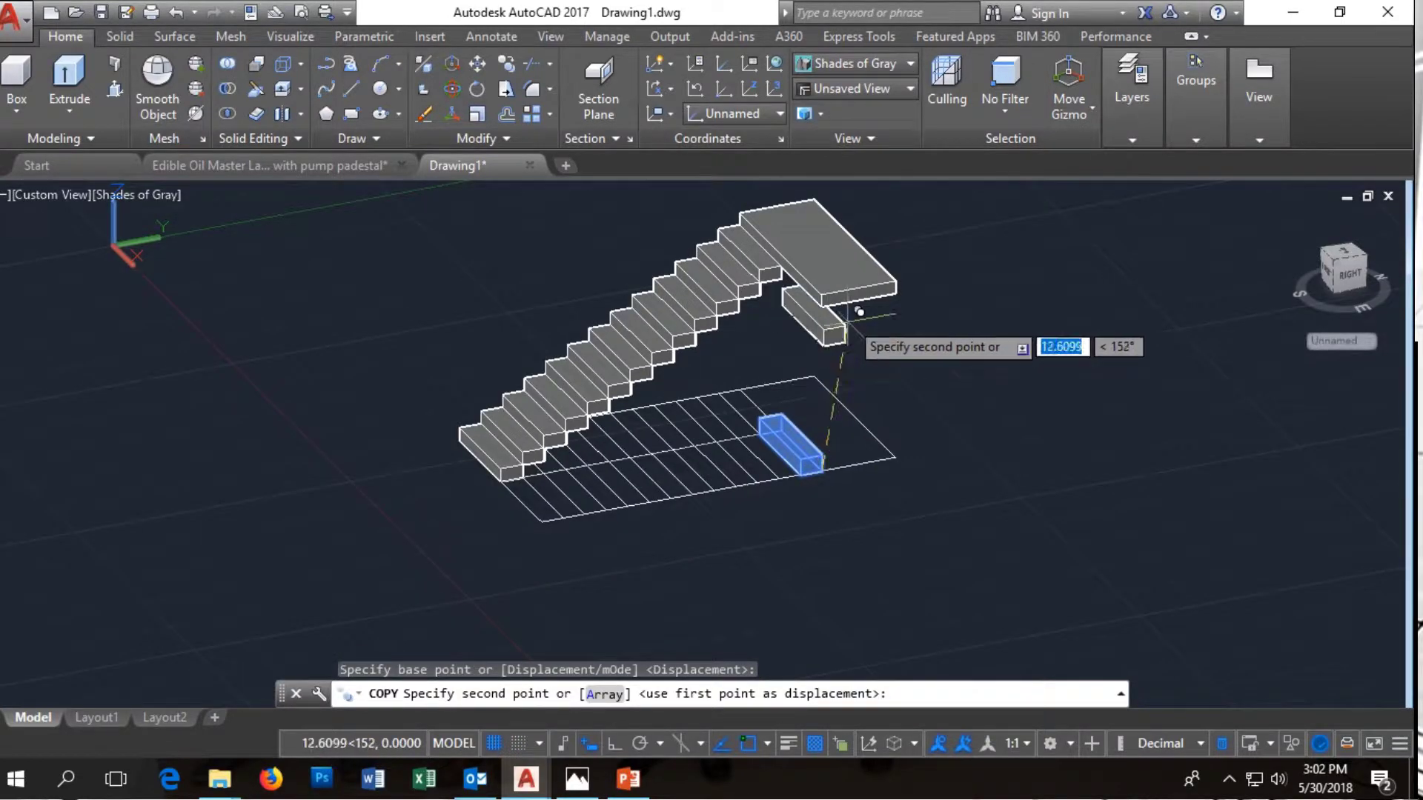
pyautogui.scroll(4, 834, 312)
pyautogui.scroll(-2, 1008, 385)
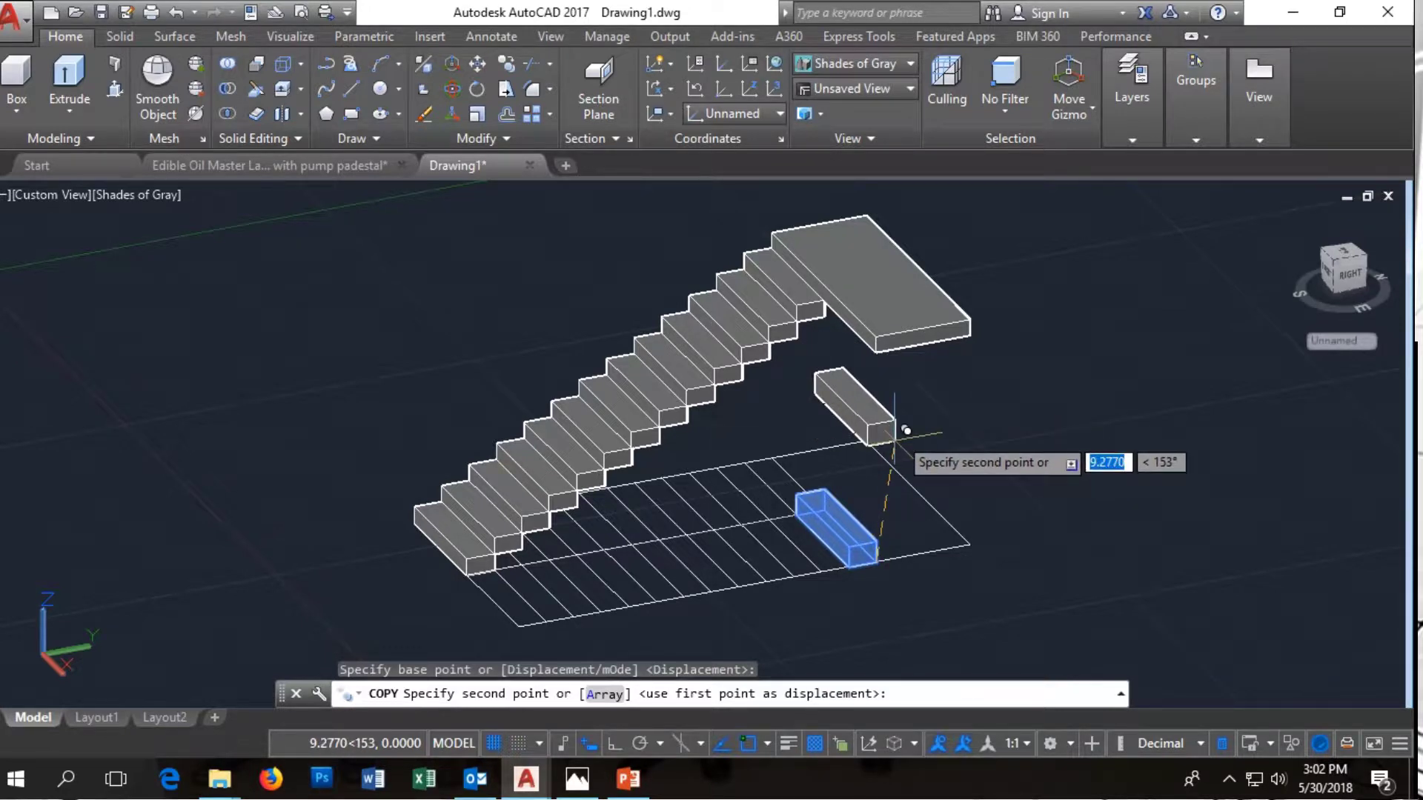
pyautogui.click(875, 335)
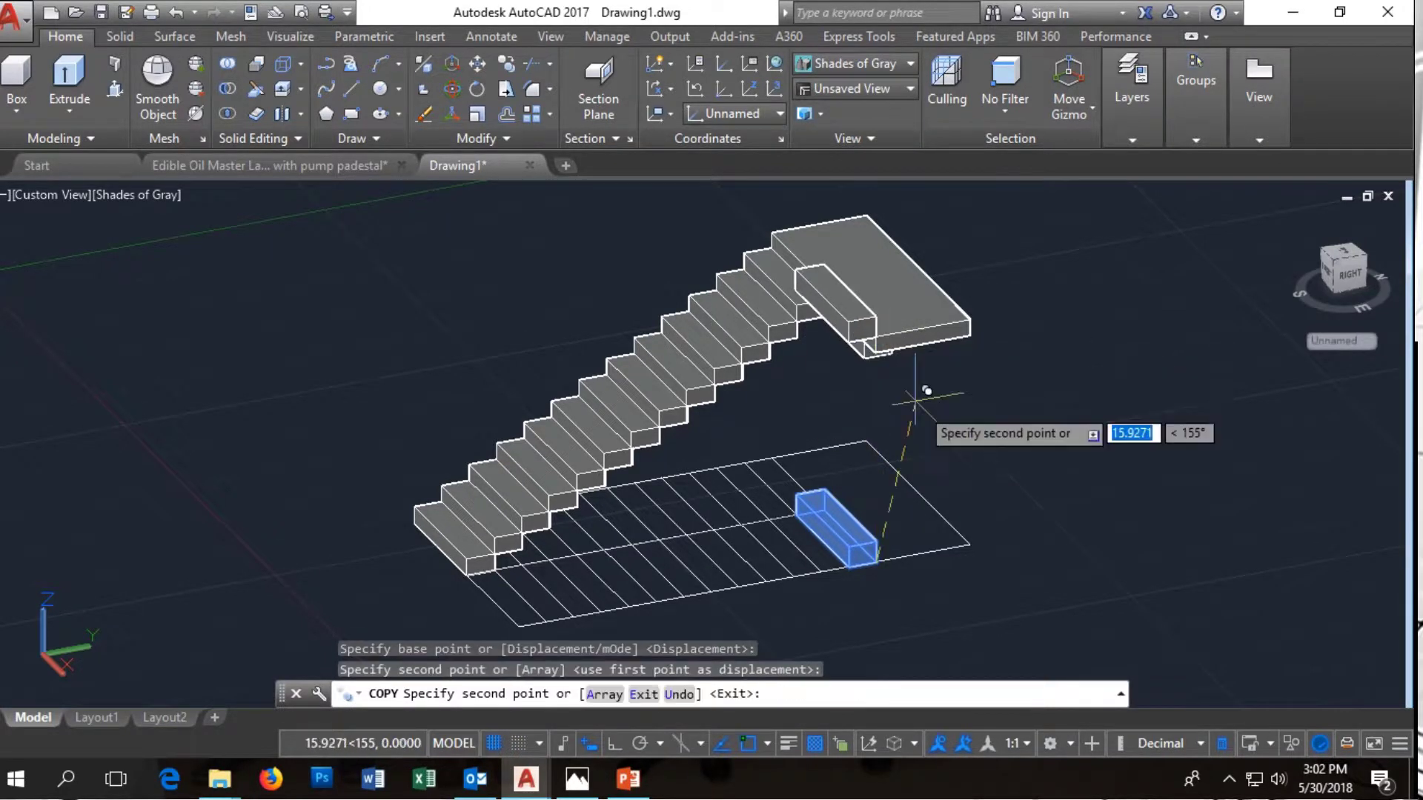
pyautogui.click(856, 312)
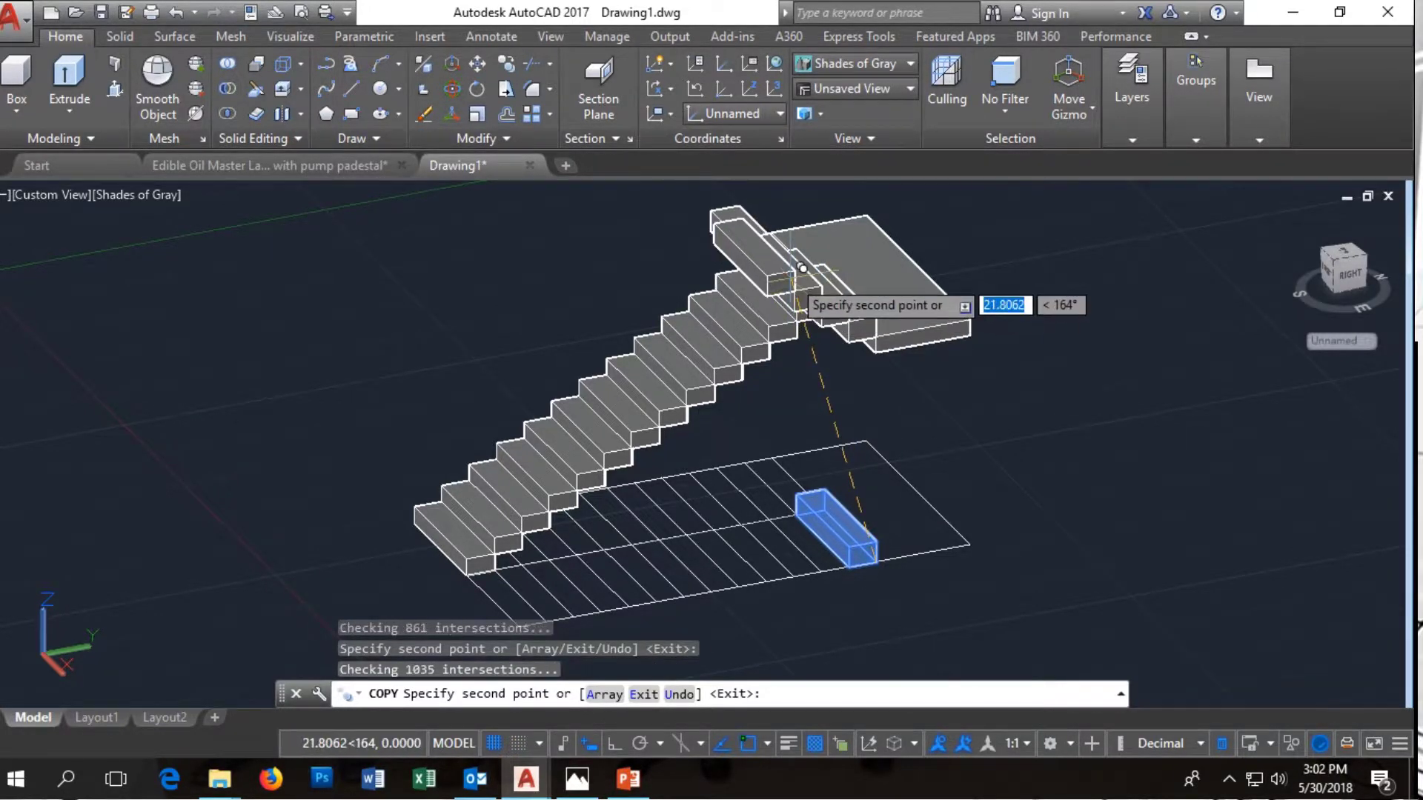
pyautogui.scroll(5, 802, 267)
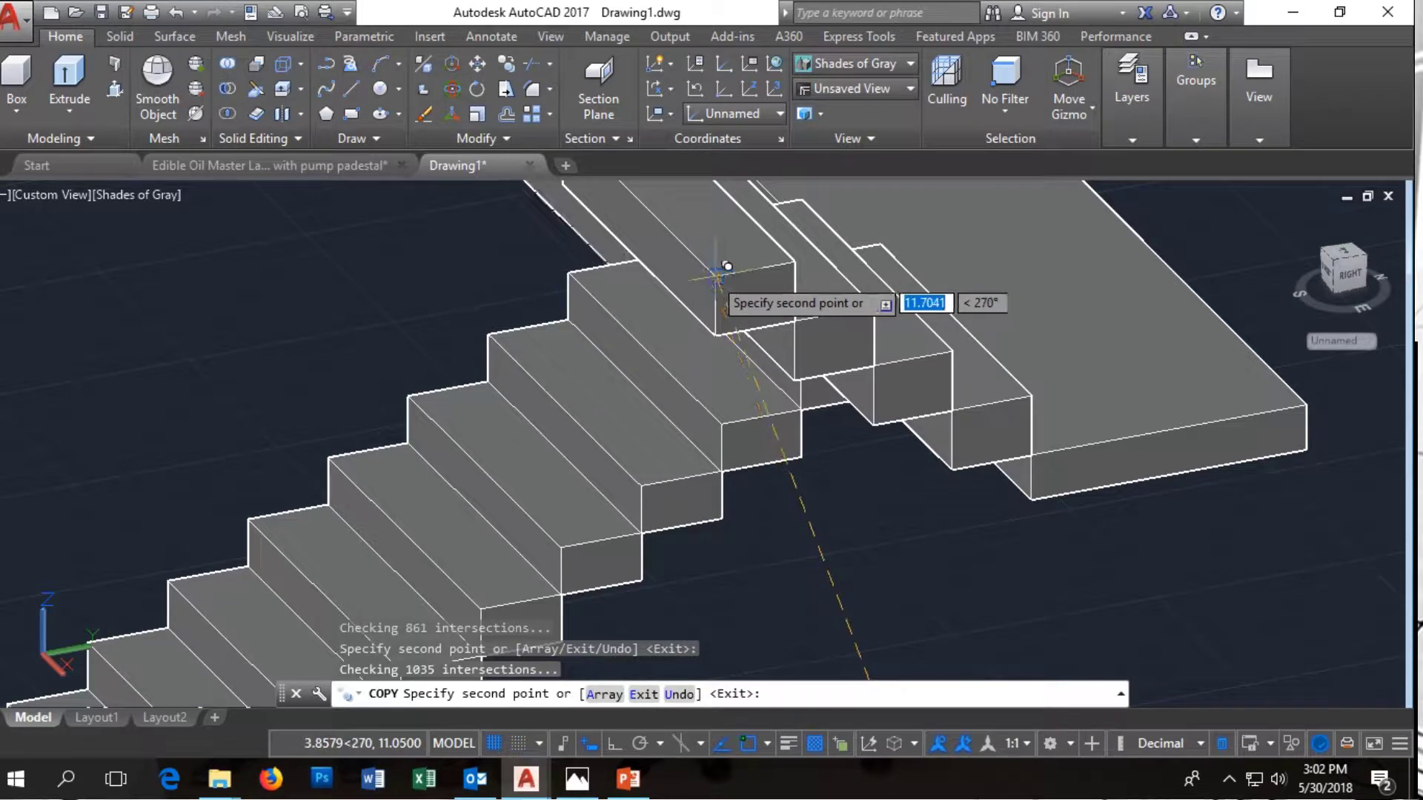
pyautogui.scroll(-4, 671, 467)
pyautogui.scroll(-2, 671, 400)
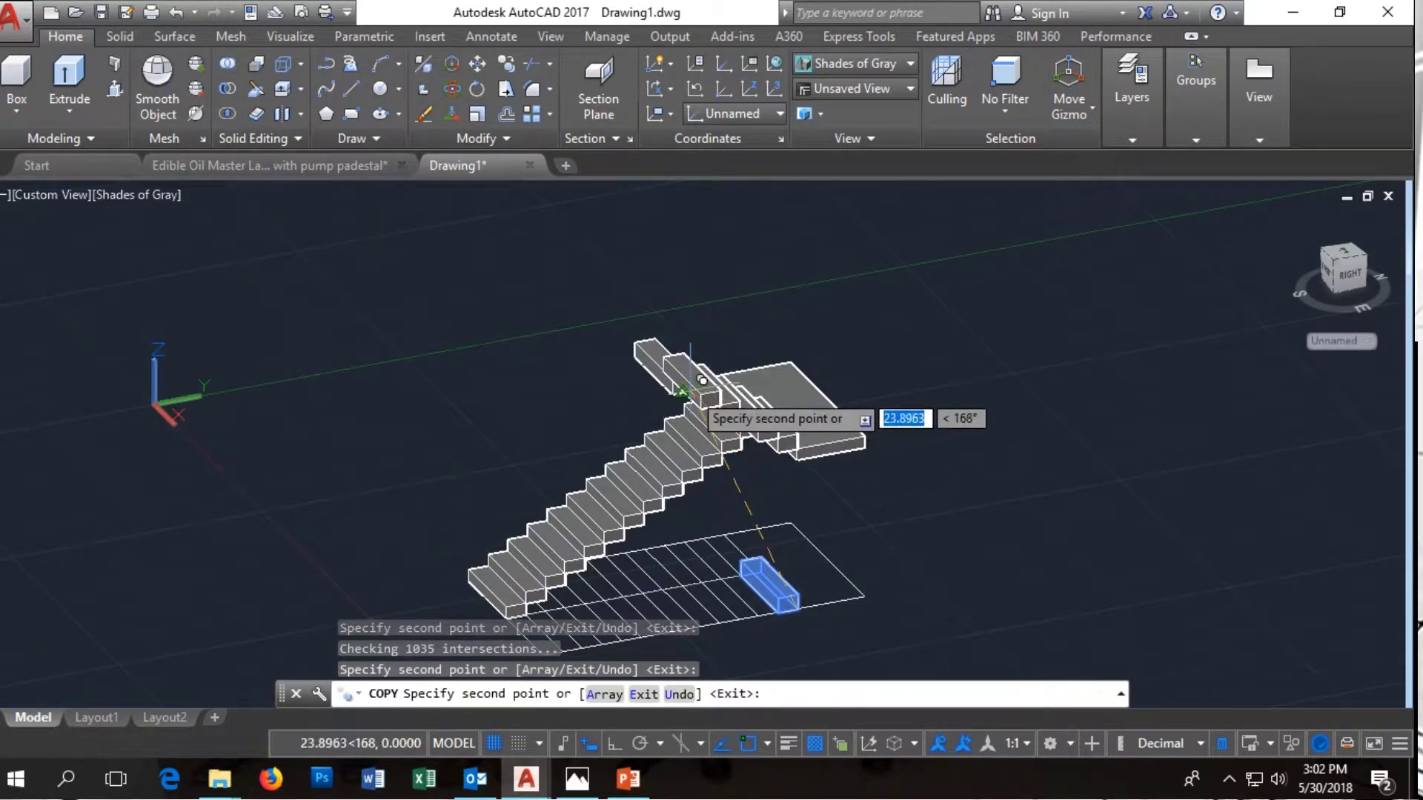
# Undo the misplaced block copy and place a new one up the second flight
pyautogui.scroll(1, 823, 422)
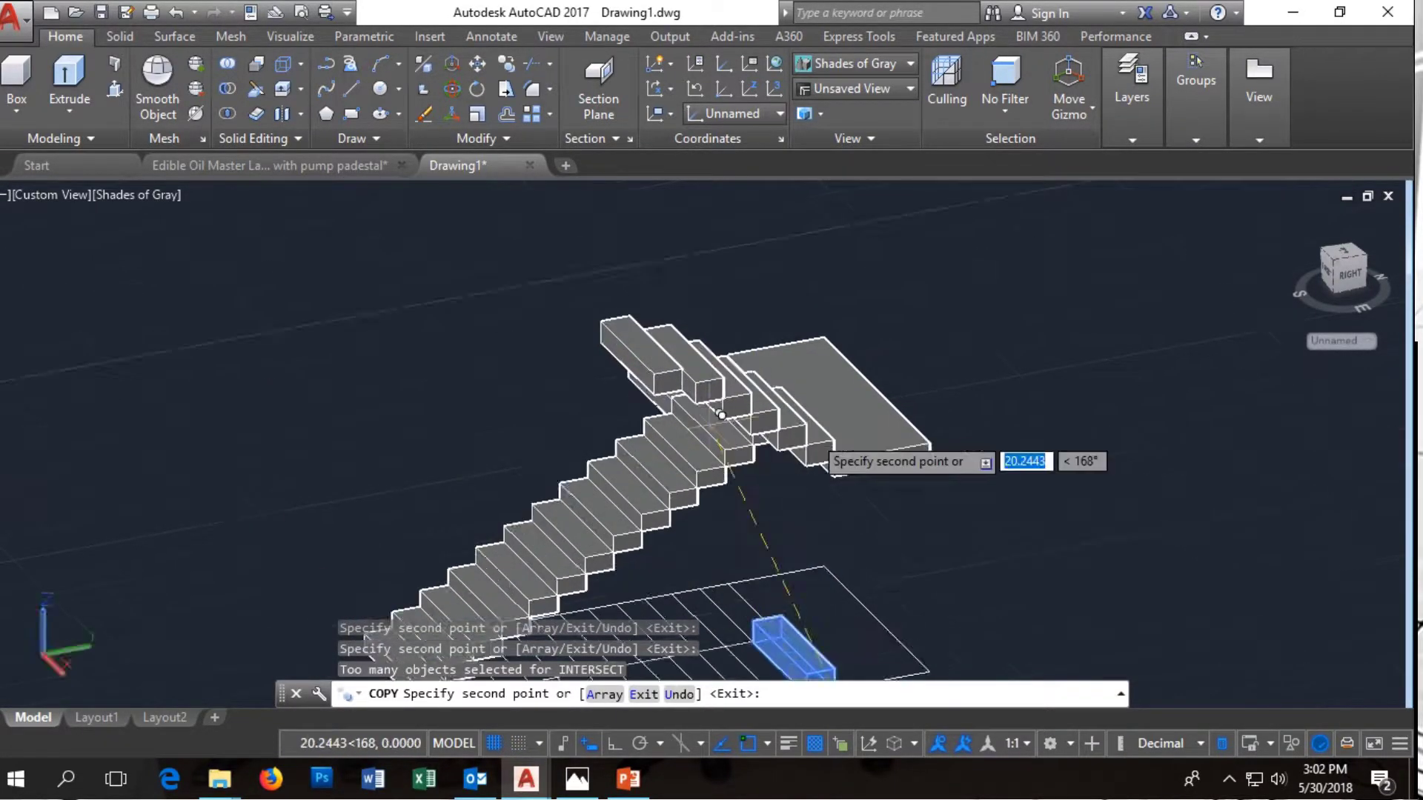
pyautogui.scroll(3, 630, 438)
pyautogui.scroll(2, 439, 430)
pyautogui.hotkey('ctrl', 'z')
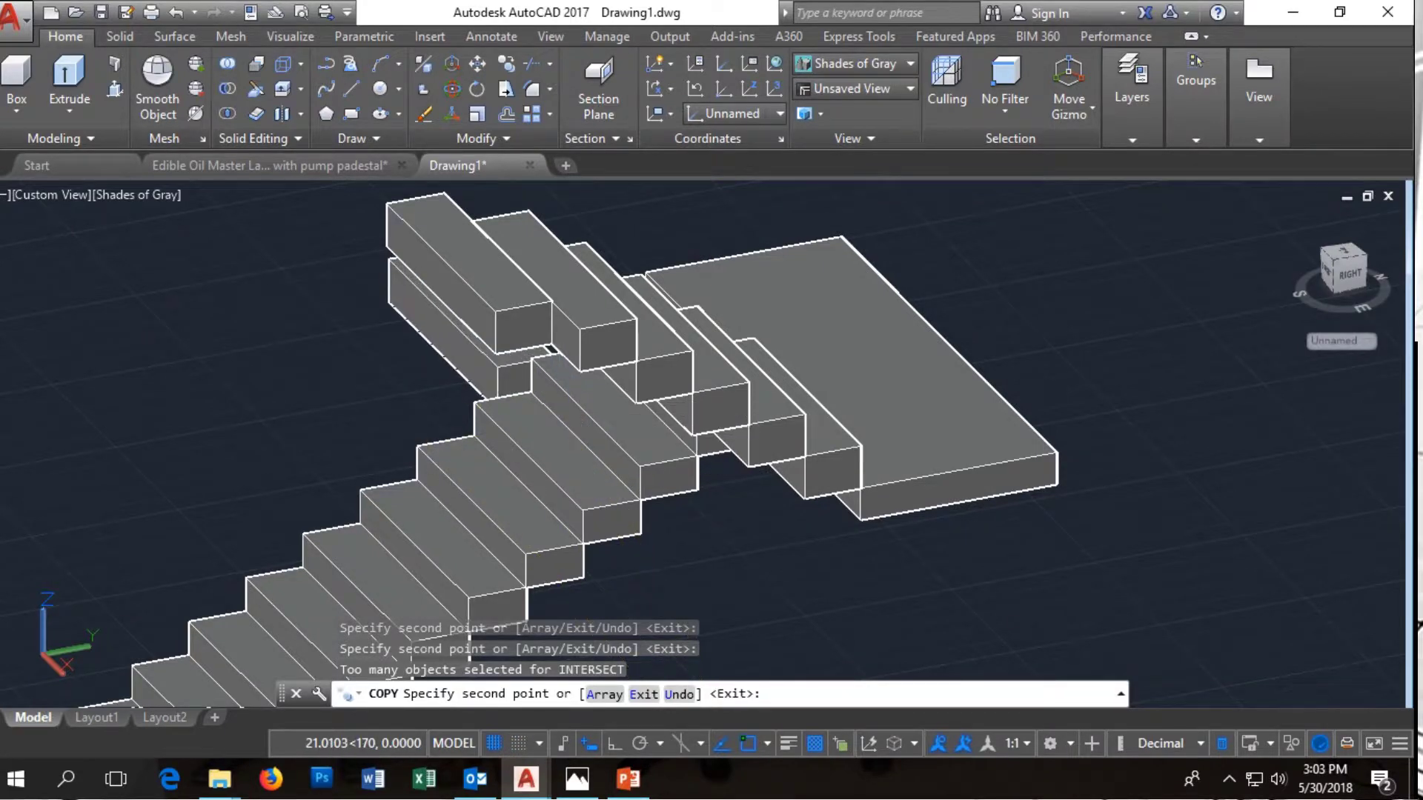
pyautogui.scroll(2, 518, 401)
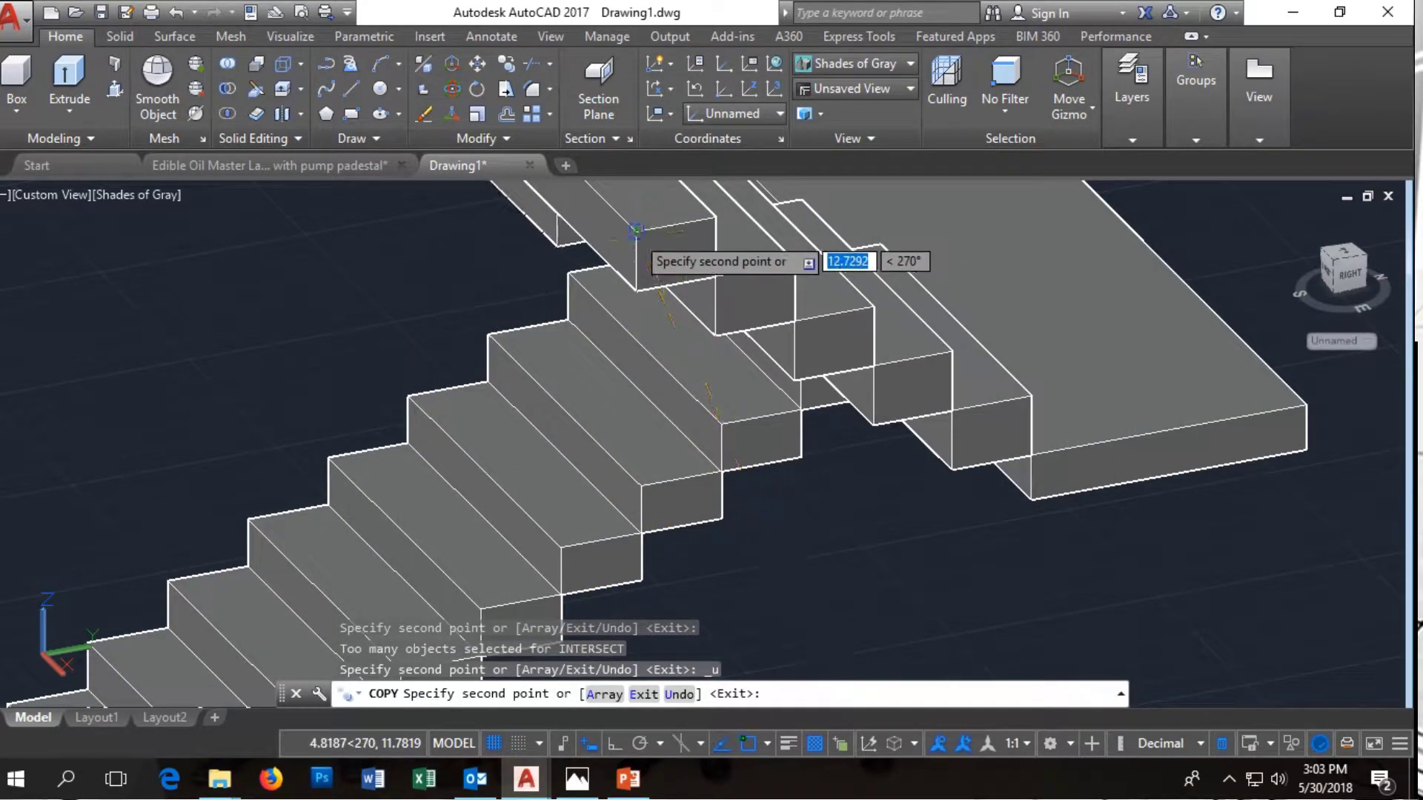
pyautogui.scroll(-2, 543, 267)
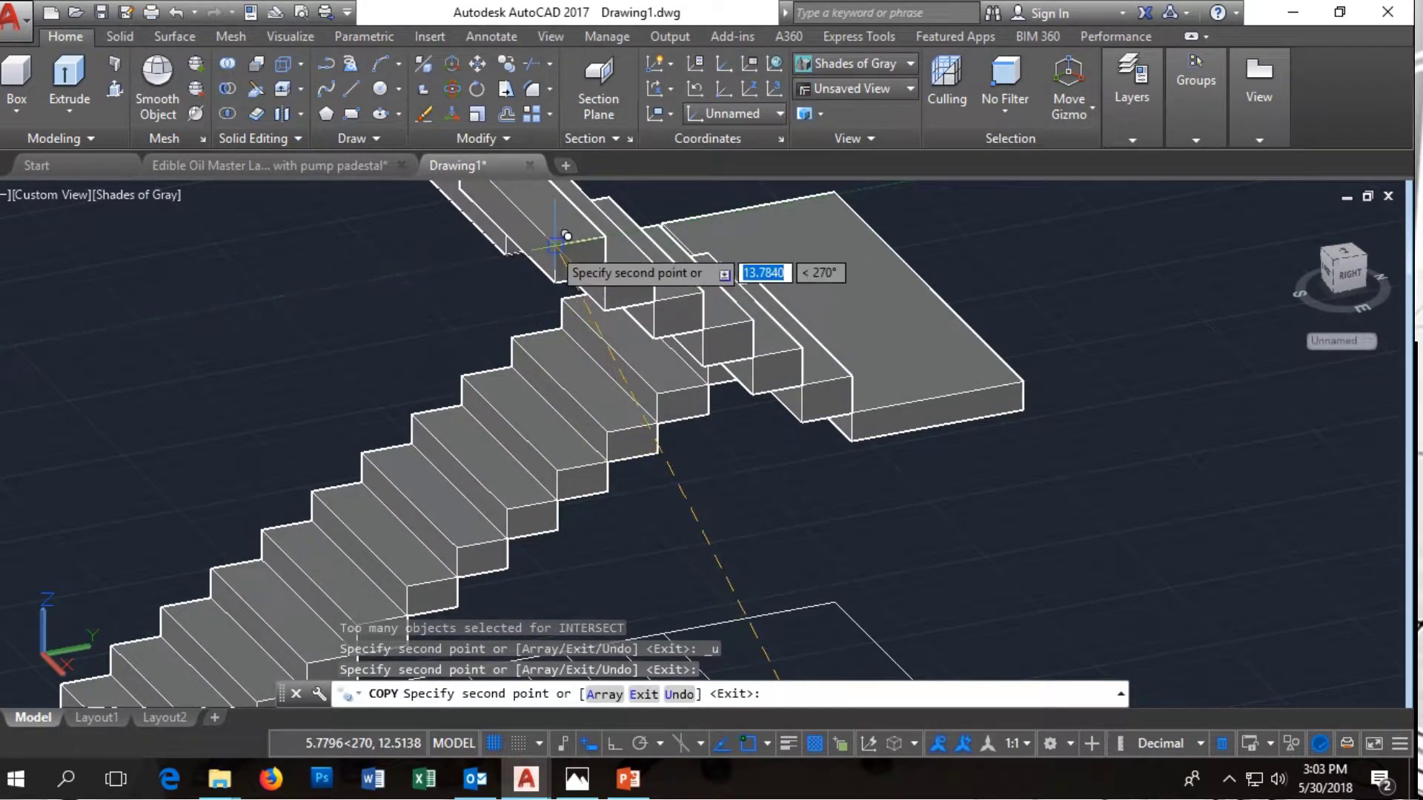
pyautogui.click(559, 239)
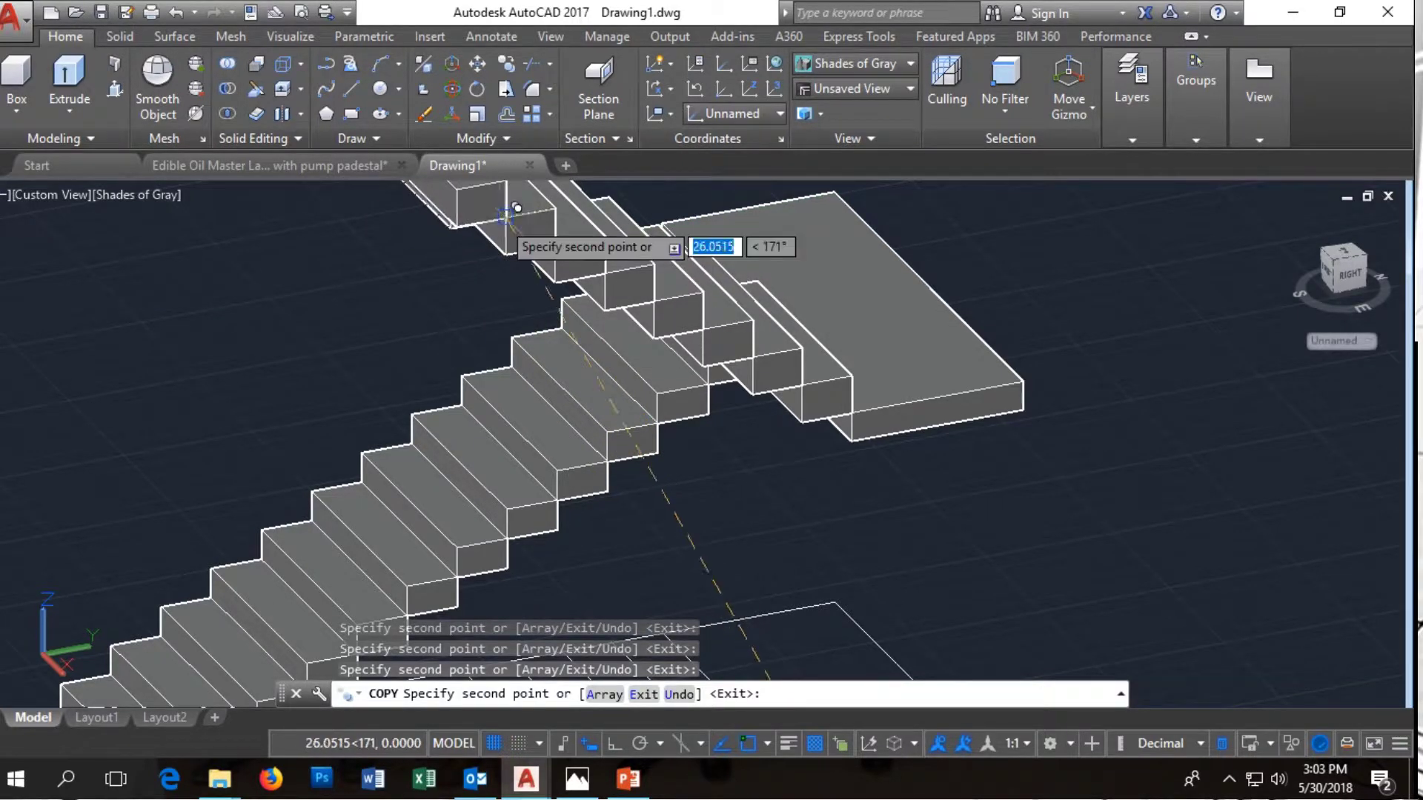
pyautogui.scroll(-3, 564, 311)
pyautogui.scroll(-1, 600, 459)
pyautogui.scroll(1, 564, 370)
pyautogui.scroll(1, 544, 304)
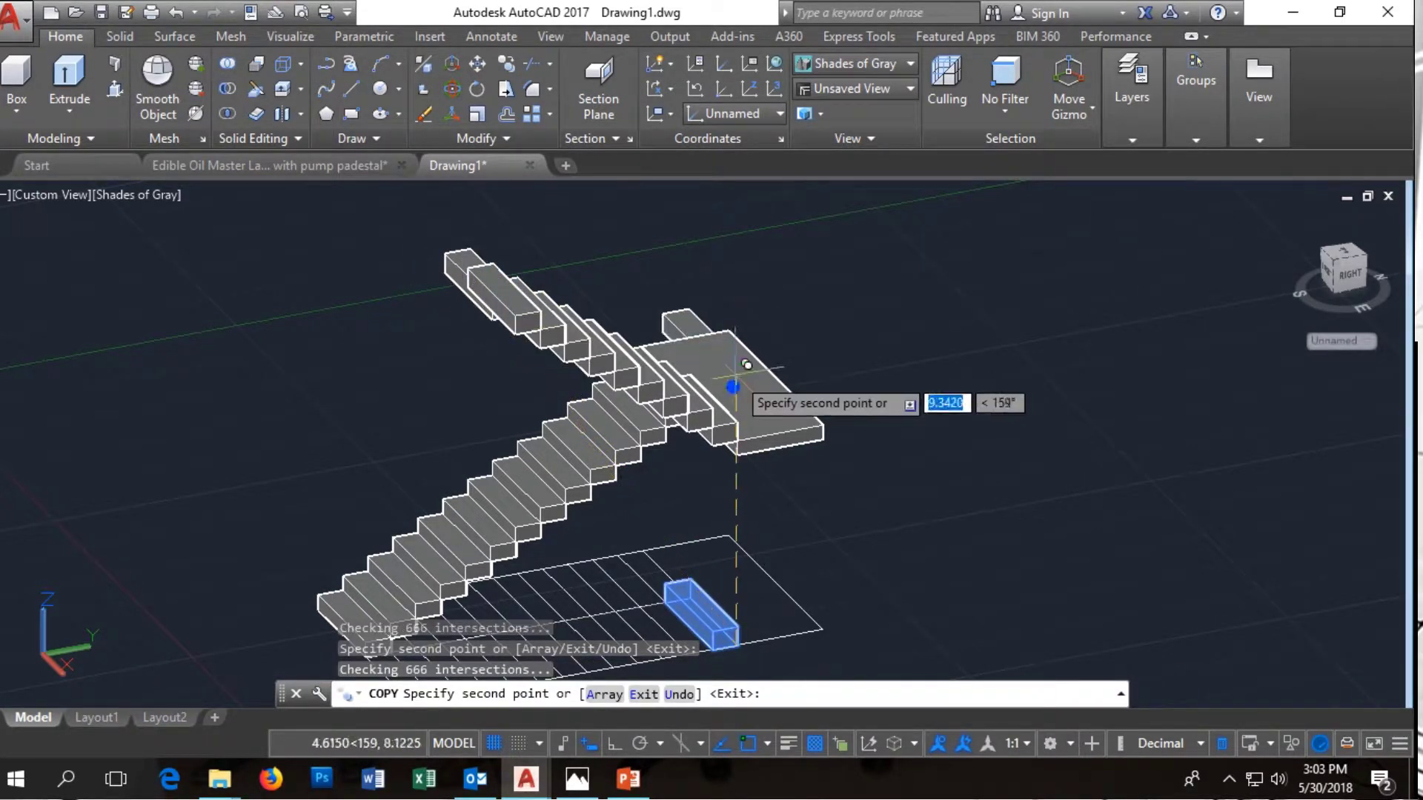
# Undo three more misplaced block copies
pyautogui.hotkey('ctrl', 'z')
pyautogui.scroll(3, 549, 311)
pyautogui.scroll(2, 528, 295)
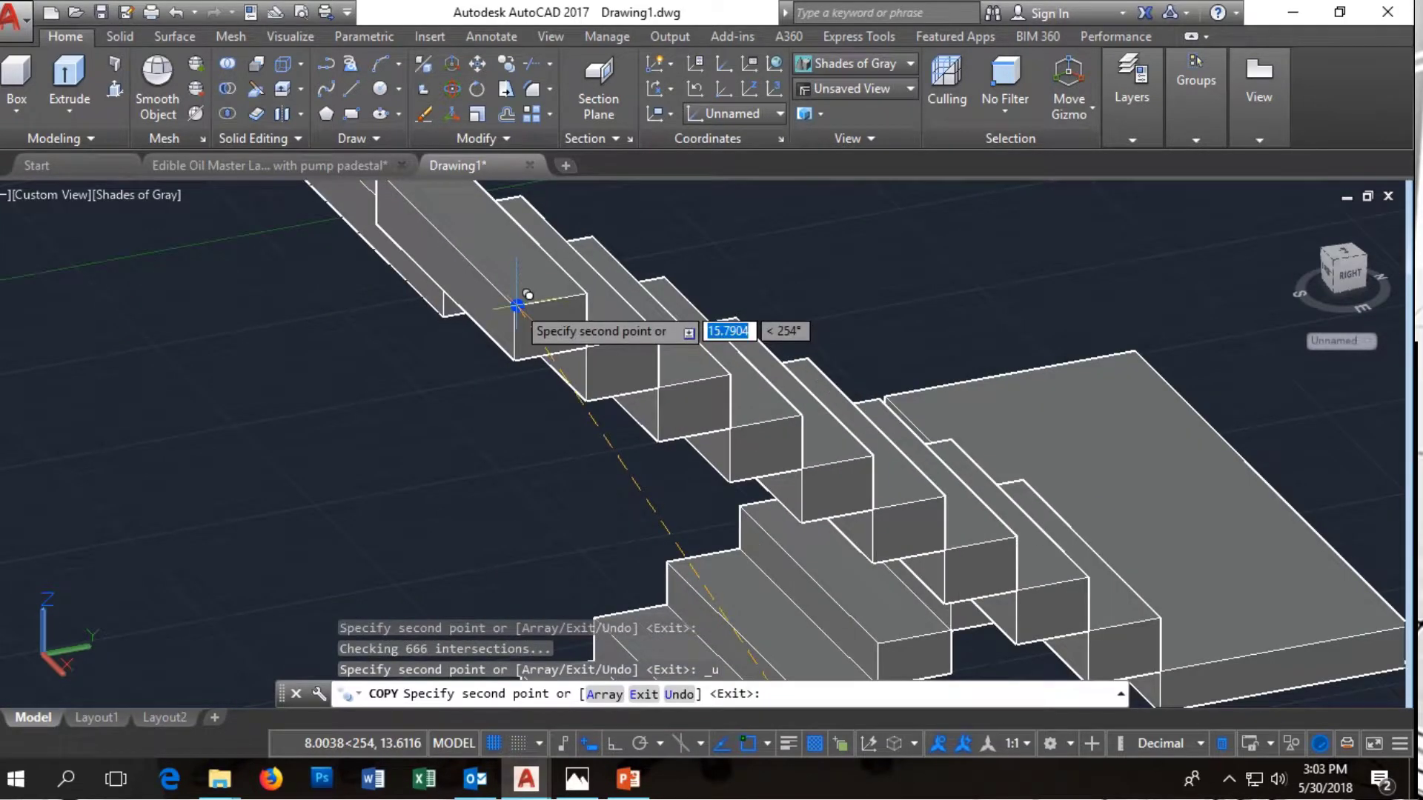
pyautogui.scroll(-3, 326, 423)
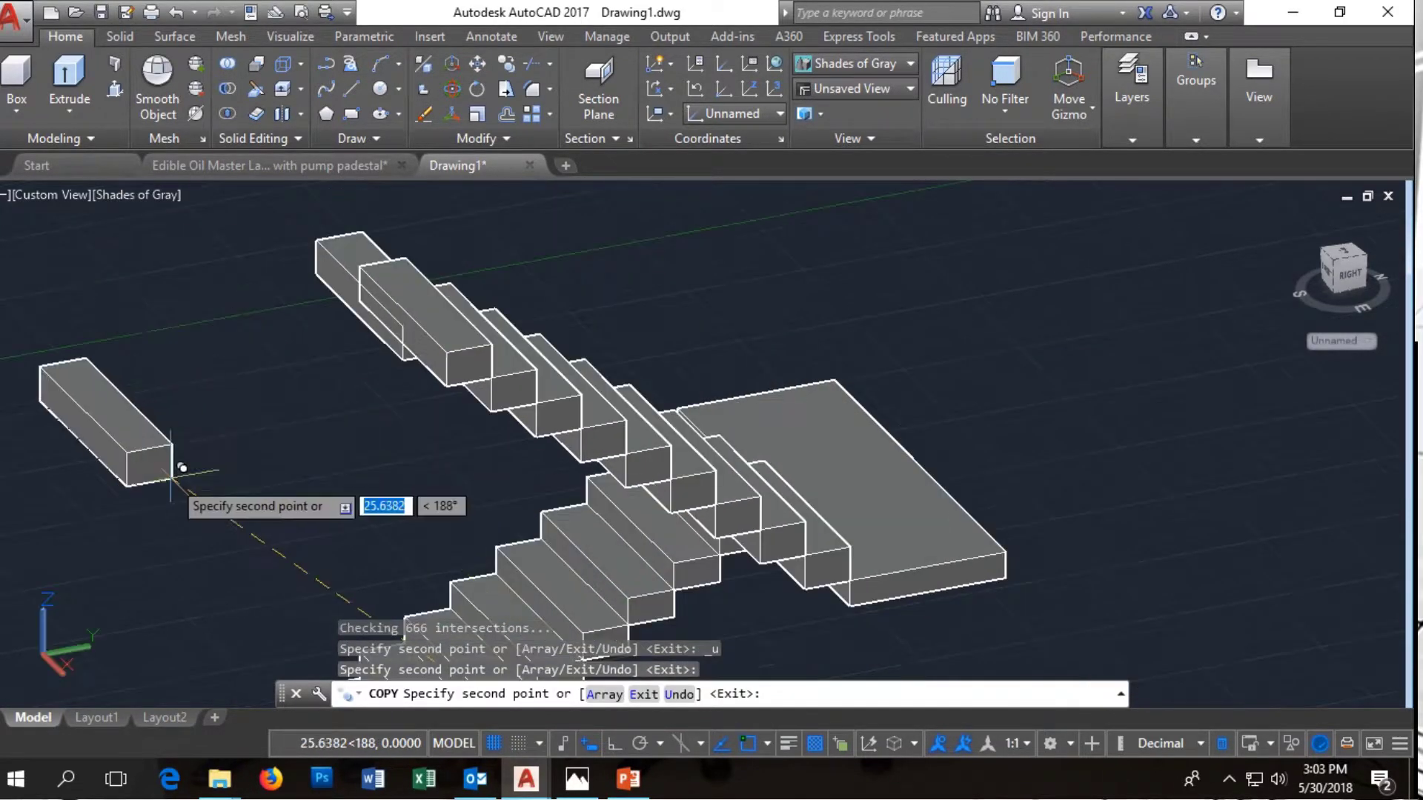
pyautogui.hotkey('ctrl', 'z')
pyautogui.scroll(-2, 260, 438)
pyautogui.scroll(4, 548, 326)
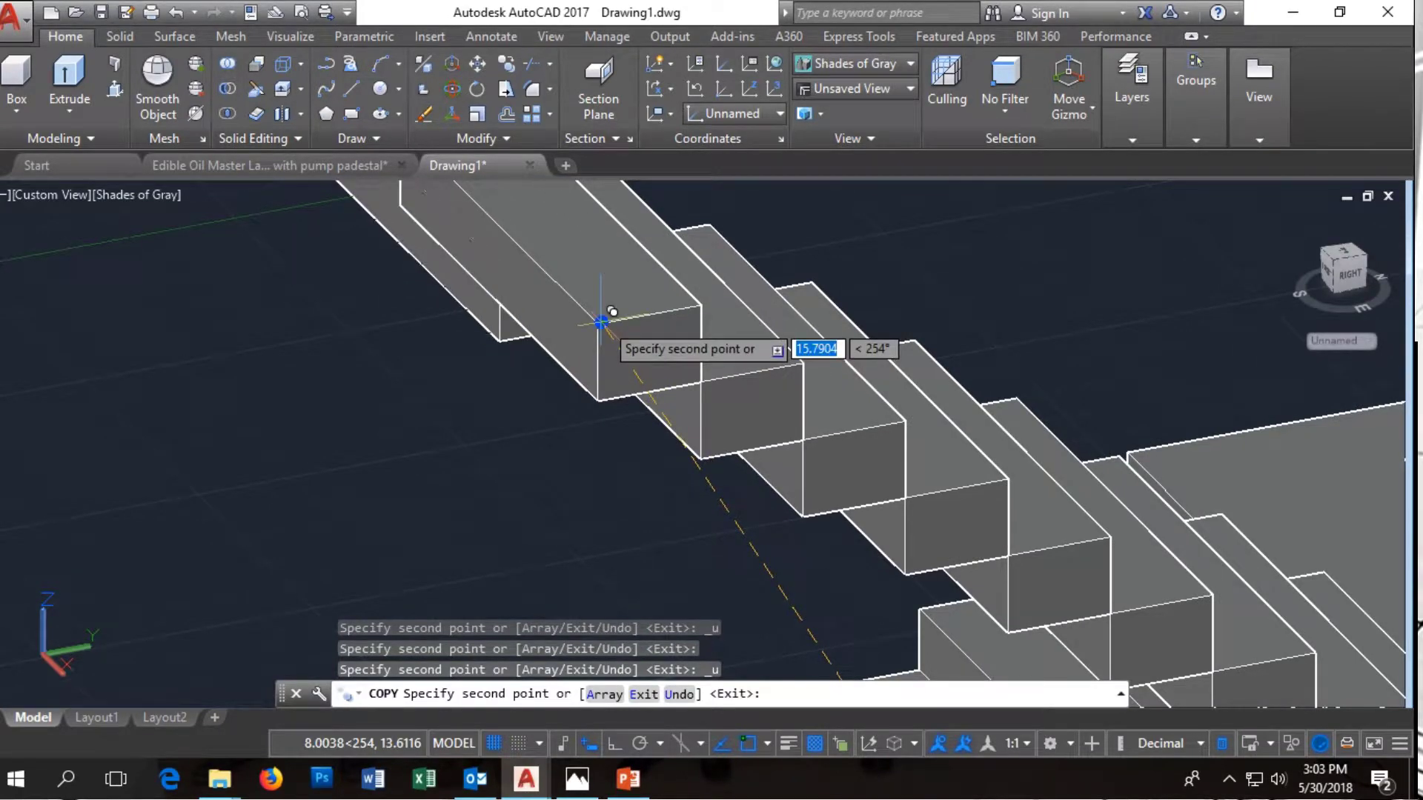
pyautogui.scroll(-3, 370, 437)
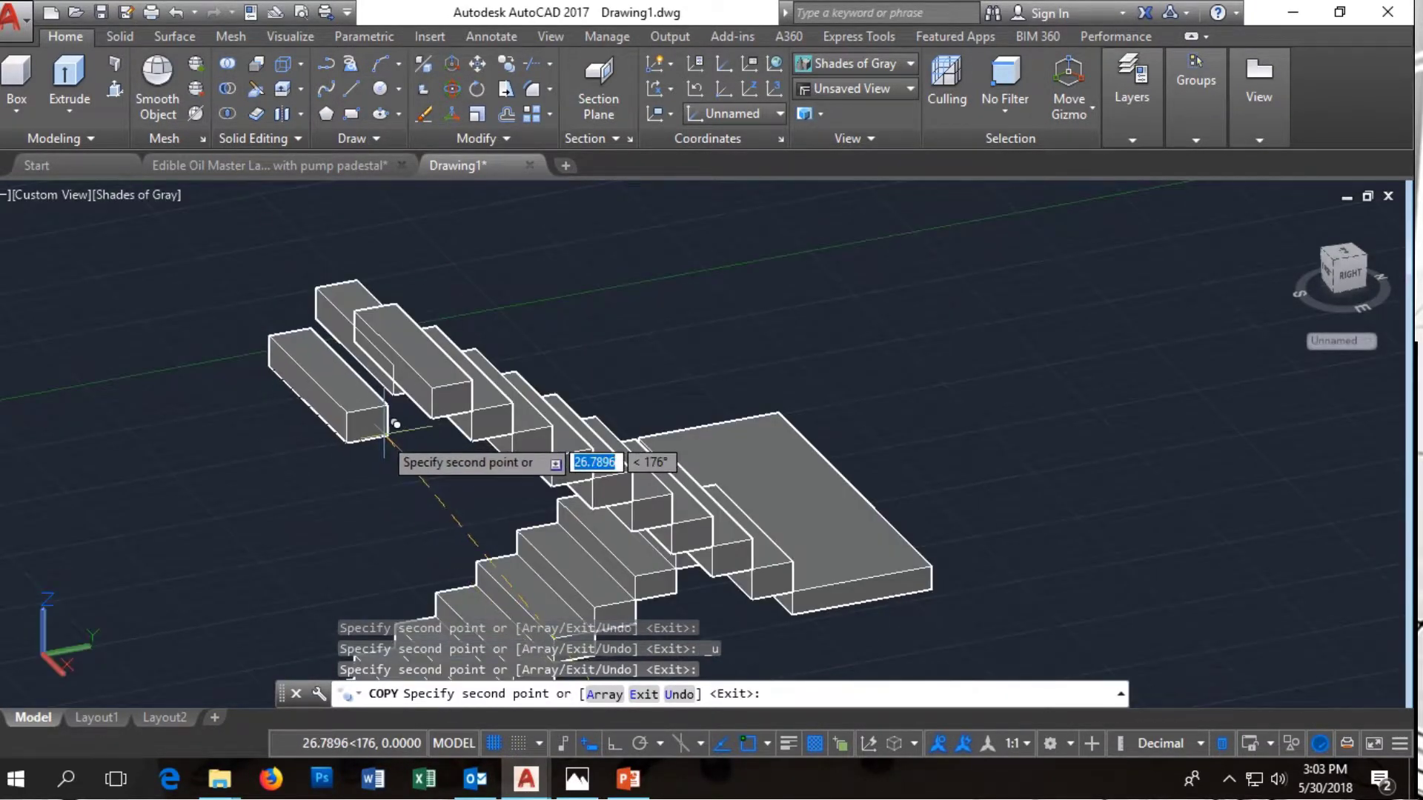
pyautogui.scroll(-3, 361, 393)
pyautogui.hotkey('ctrl', 'z')
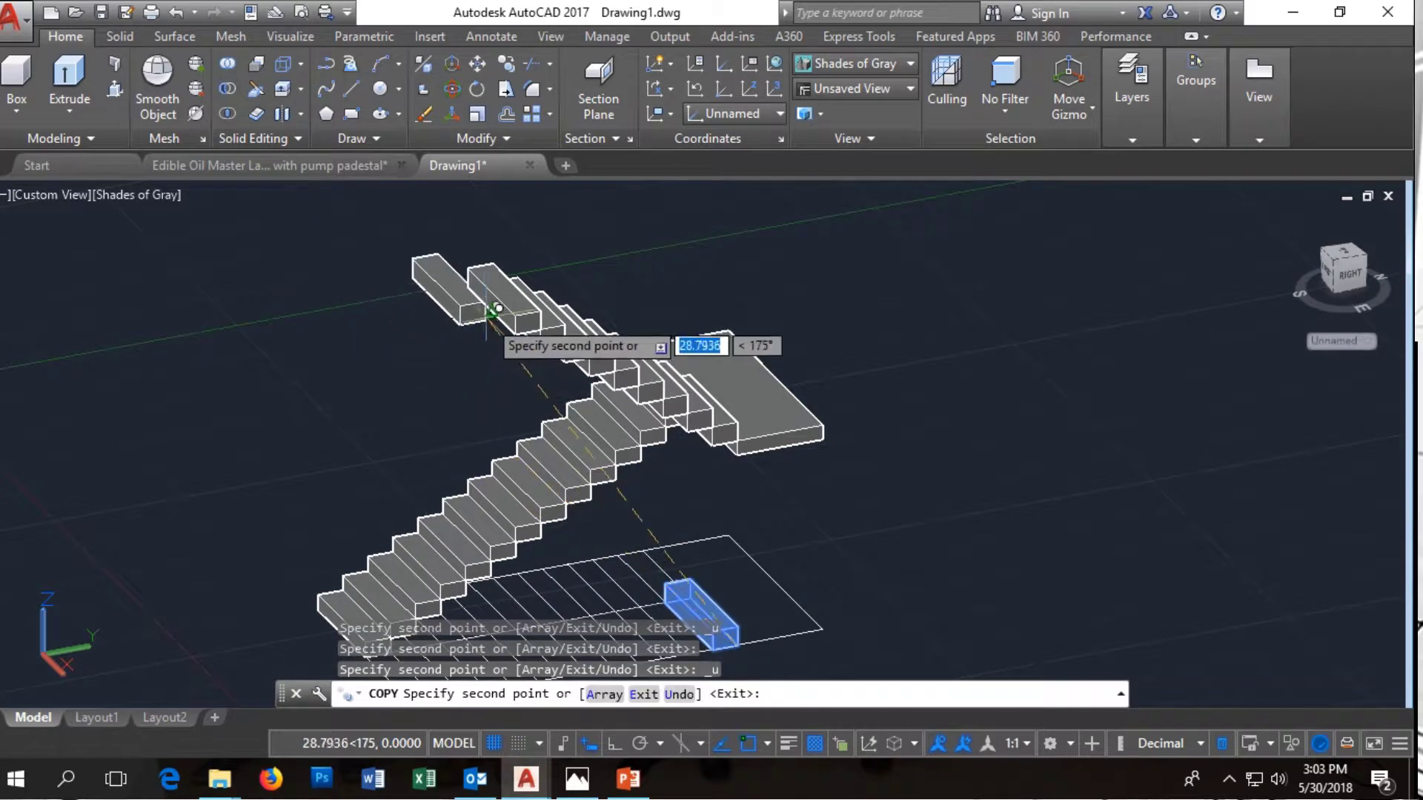
pyautogui.scroll(3, 555, 313)
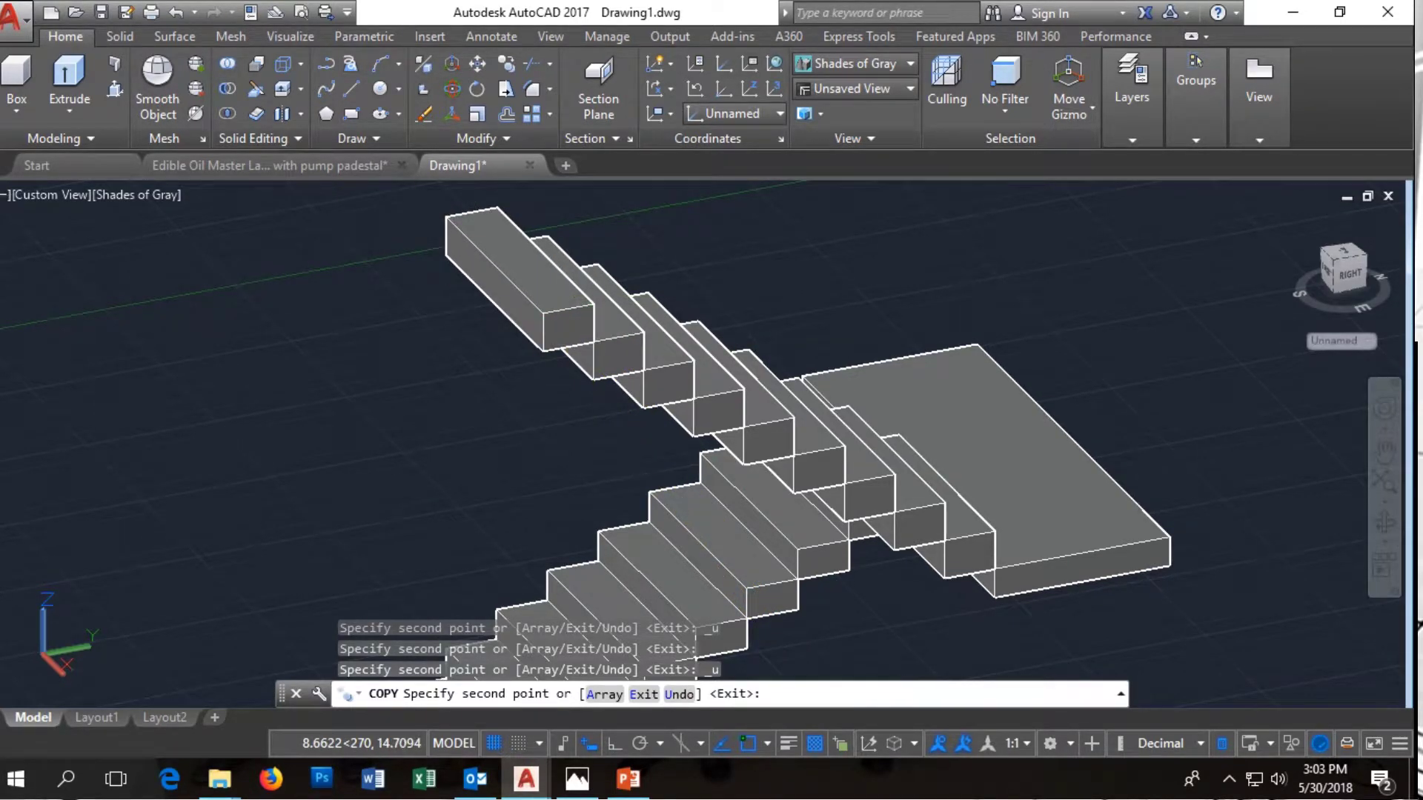
# End copying and orbit the model to view the staircase from the front
pyautogui.press('Escape')
pyautogui.scroll(-6, 572, 386)
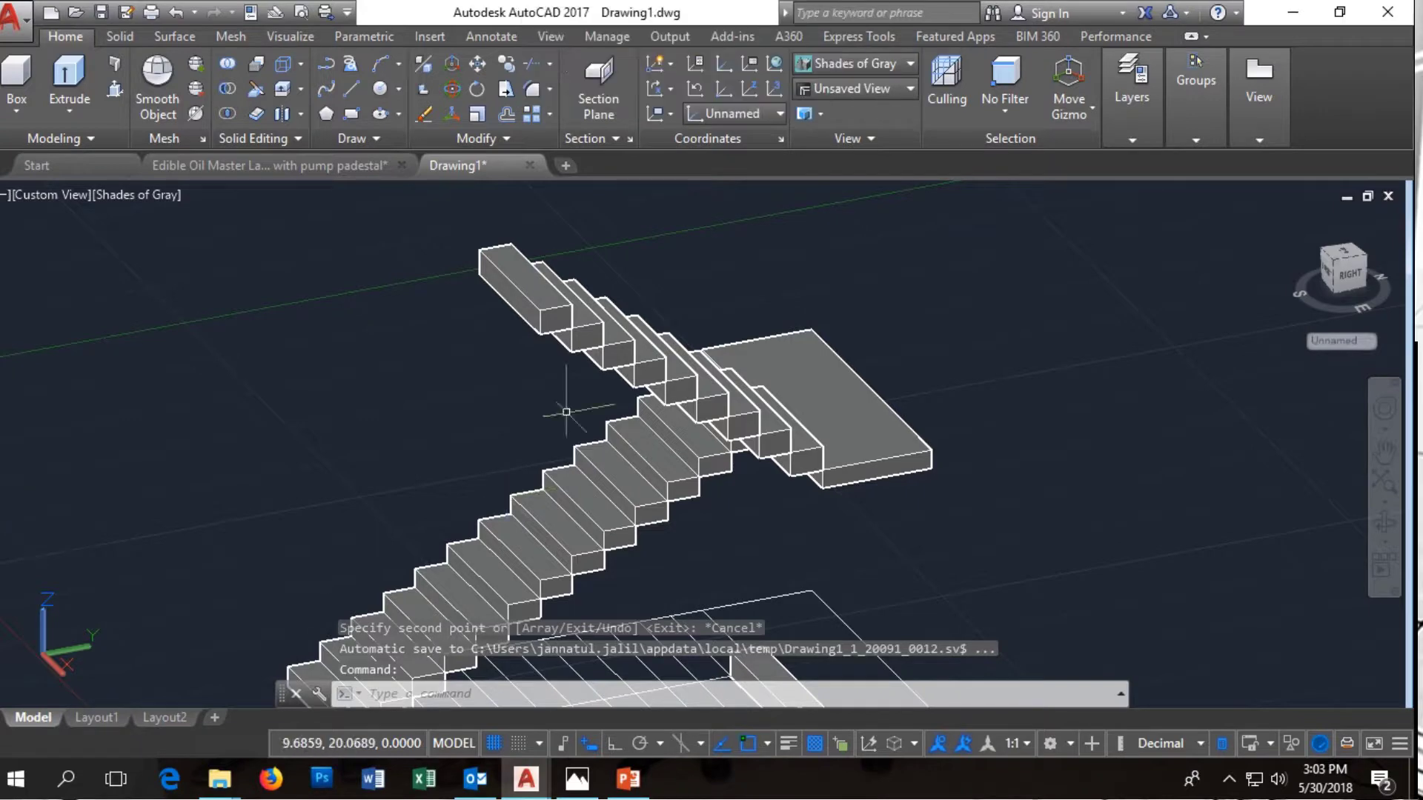
pyautogui.moveTo(1337, 298)
pyautogui.keyDown('shift'); pyautogui.mouseDown(button='middle')
pyautogui.moveTo(1125, 275)
pyautogui.moveTo(897, 332)
pyautogui.moveTo(905, 309)
pyautogui.mouseUp(button='middle'); pyautogui.keyUp('shift')
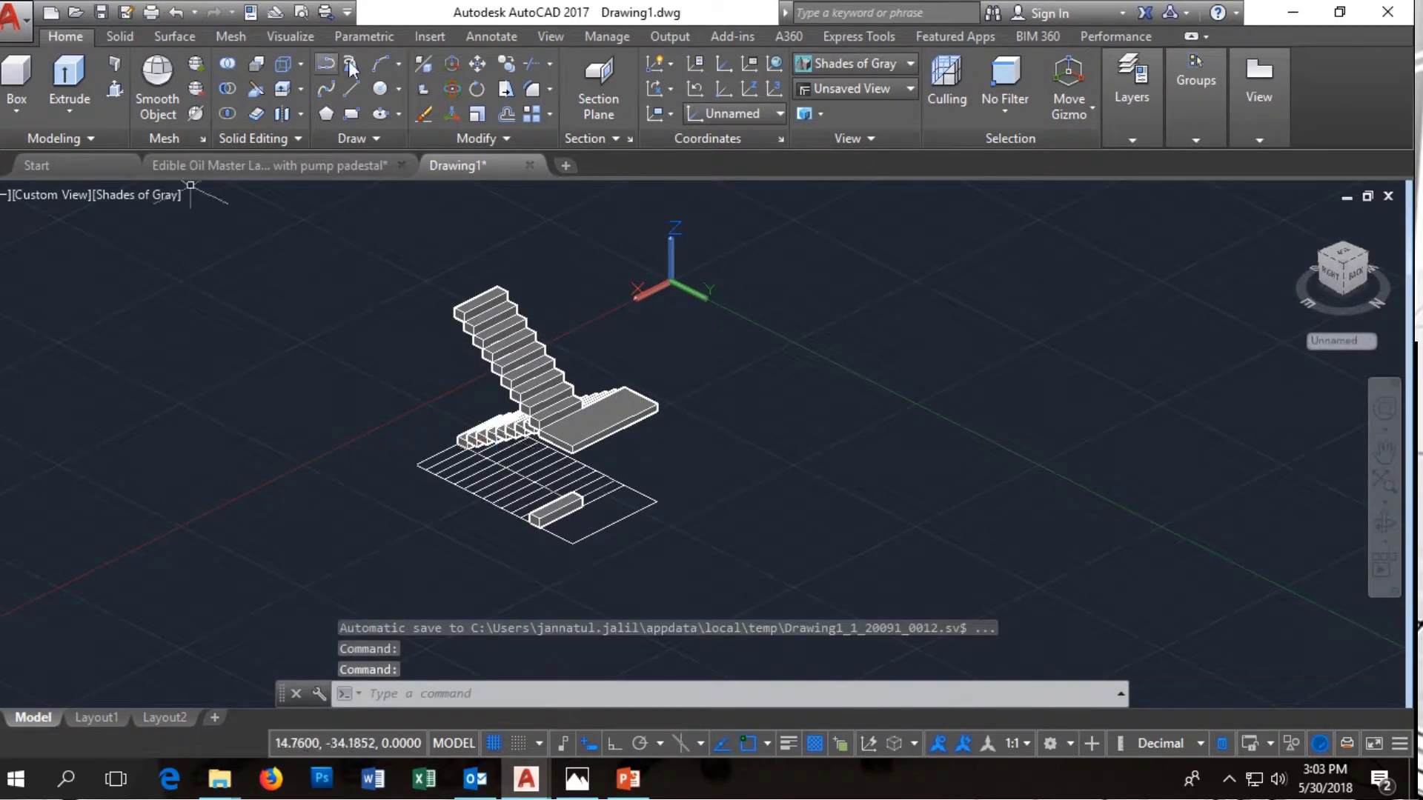
# Draw a vertical guide line down from the top of the stairs with ortho on
pyautogui.click(351, 95)
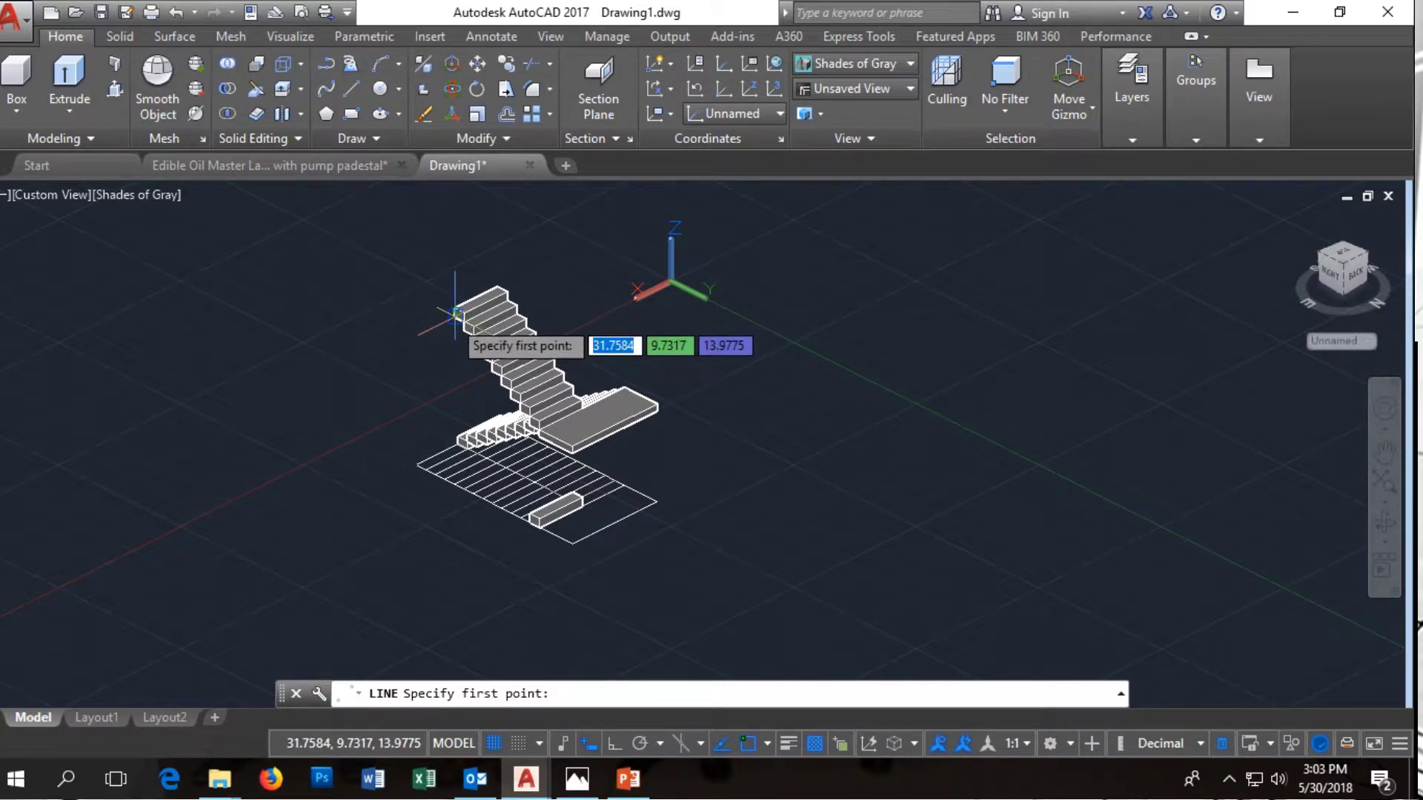
pyautogui.click(455, 314)
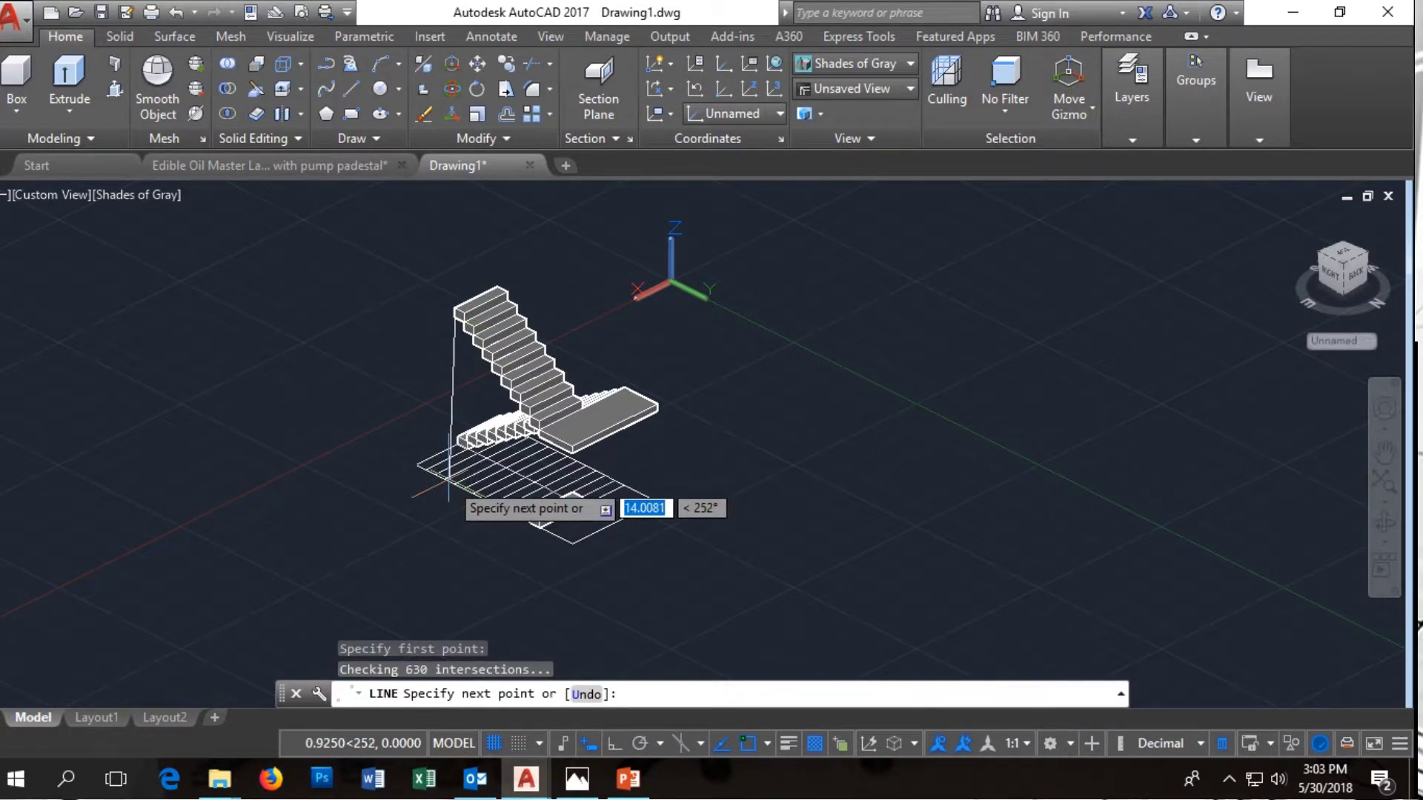
pyautogui.scroll(4, 449, 491)
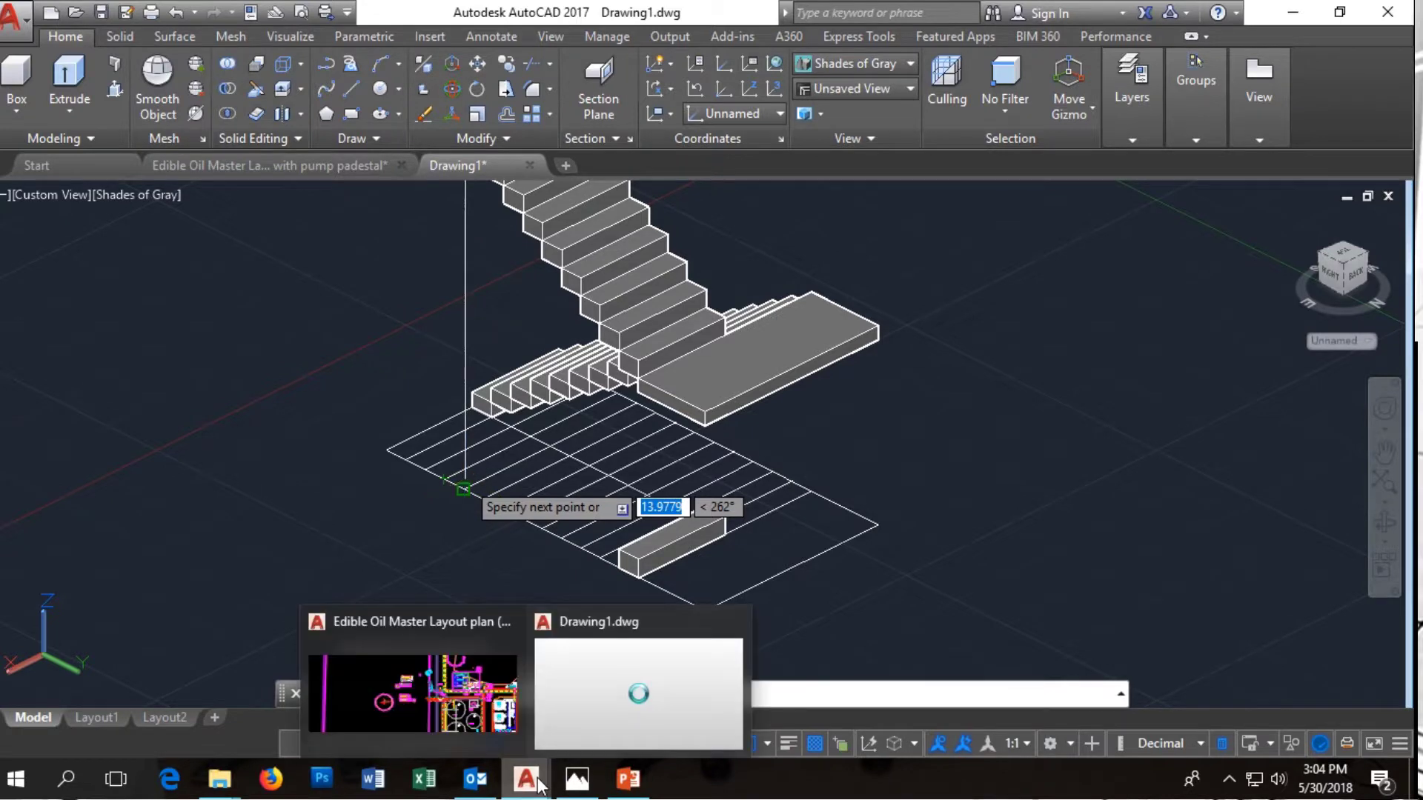
pyautogui.press('F8')
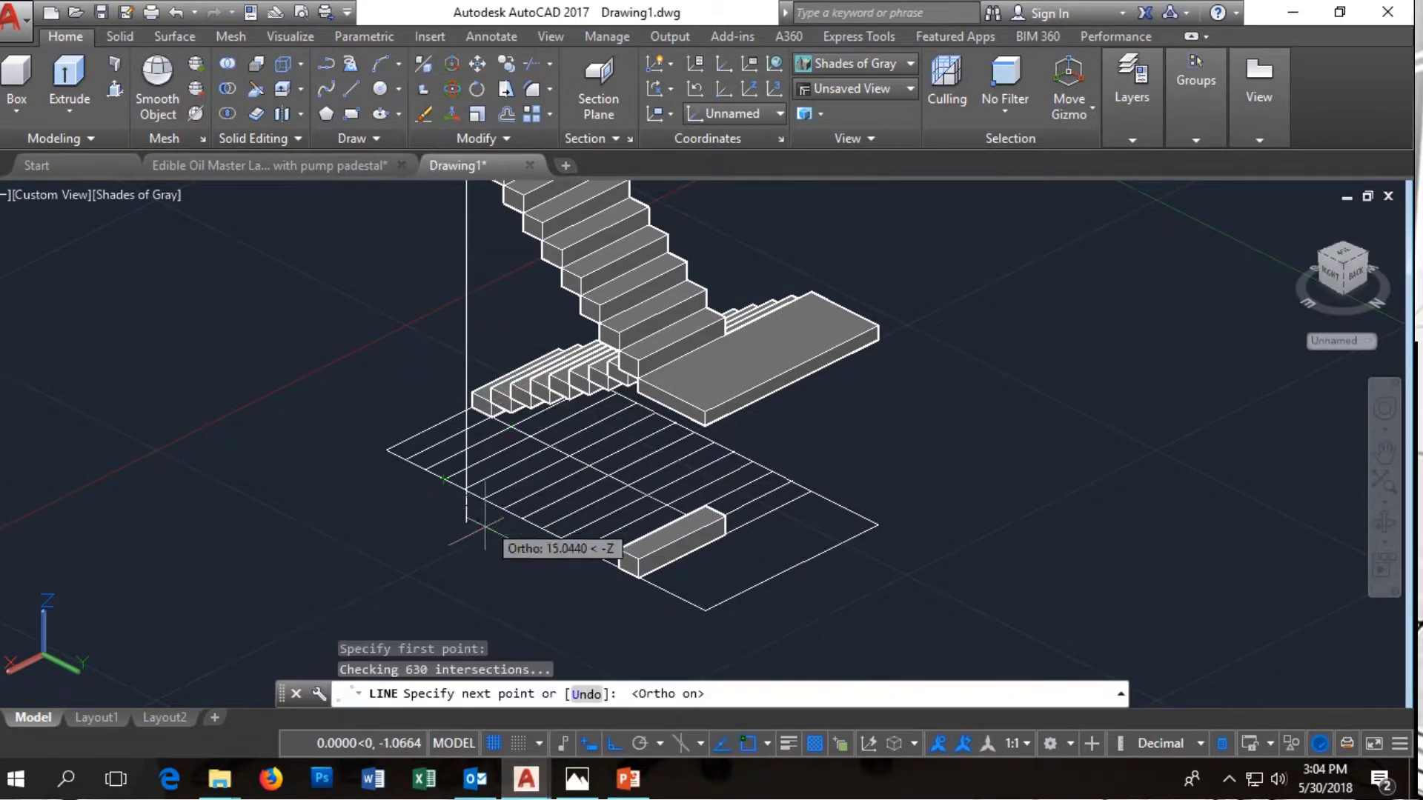
pyautogui.click(484, 530)
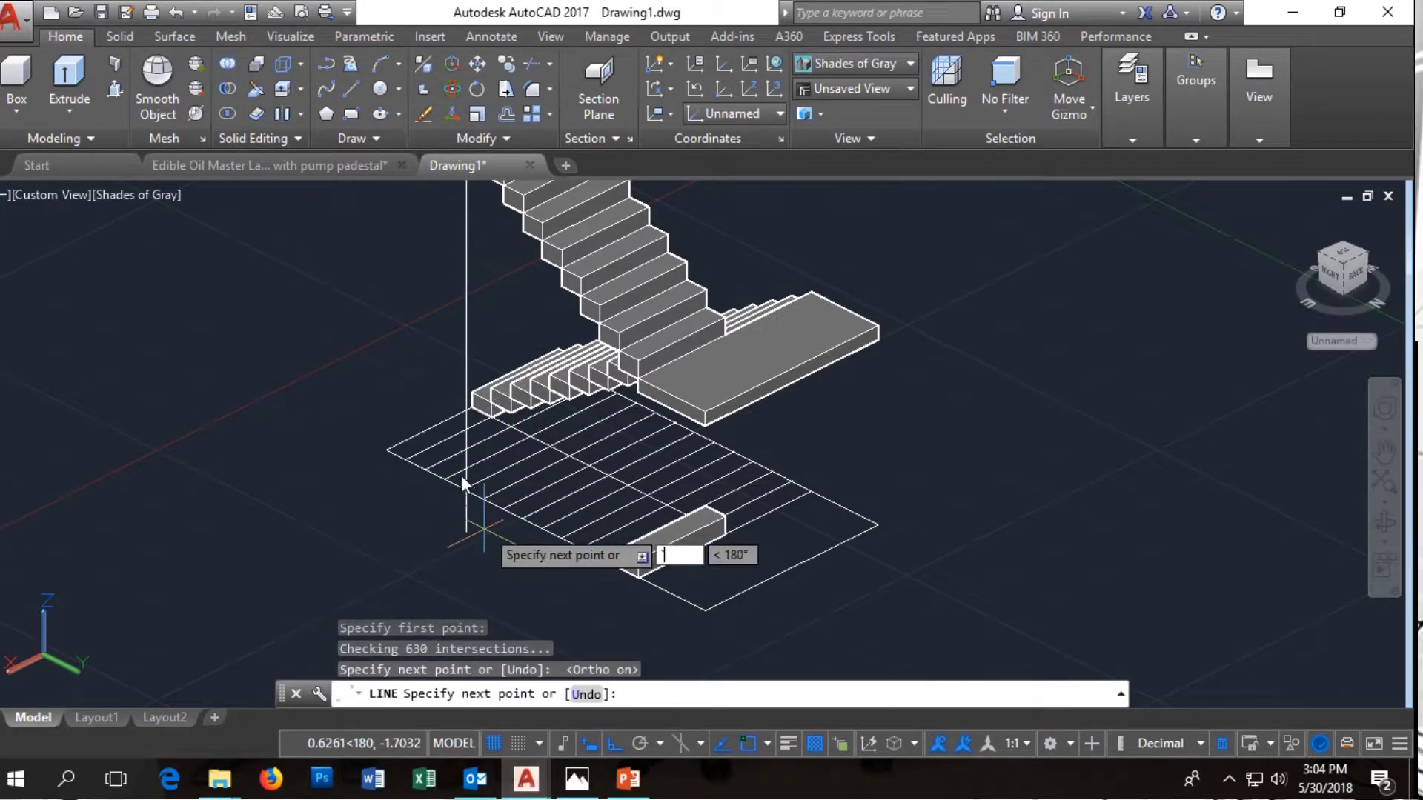
# Zoom in and out around the staircase to inspect the new line
pyautogui.scroll(-1, 474, 477)
pyautogui.scroll(1, 448, 273)
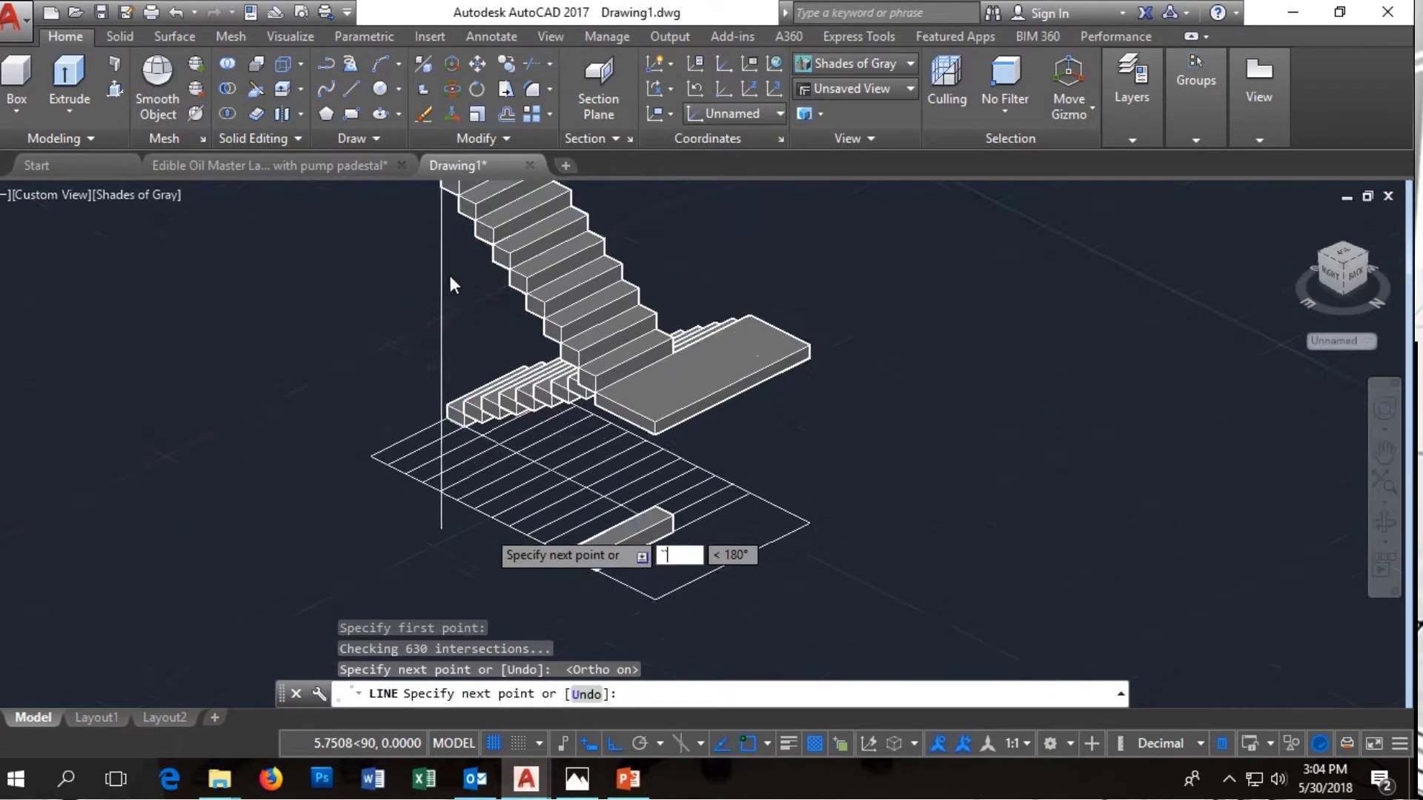
pyautogui.scroll(1, 530, 503)
pyautogui.scroll(-2, 527, 471)
pyautogui.scroll(-2, 527, 472)
pyautogui.scroll(1, 548, 496)
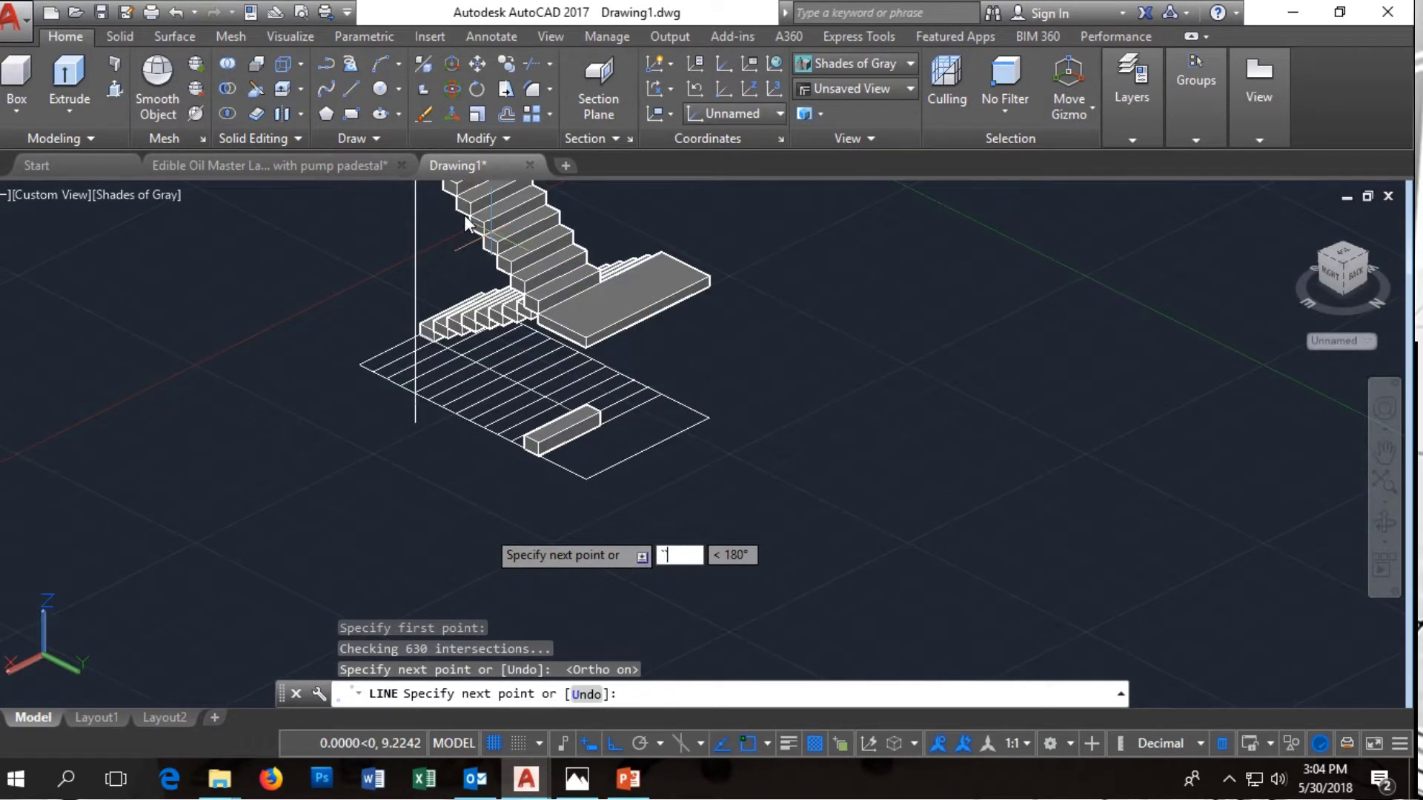
pyautogui.scroll(-1, 570, 527)
pyautogui.scroll(3, 460, 211)
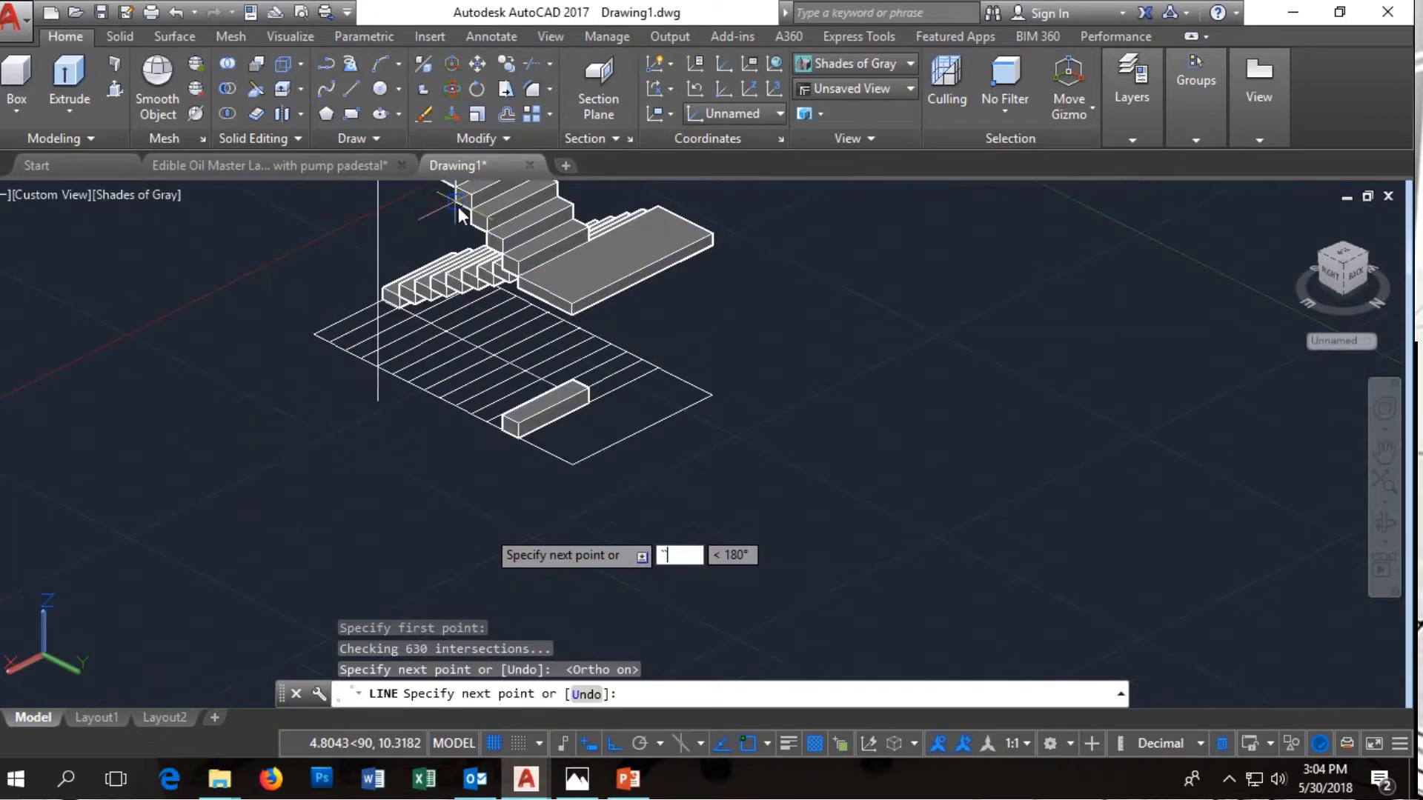
pyautogui.scroll(-2, 504, 472)
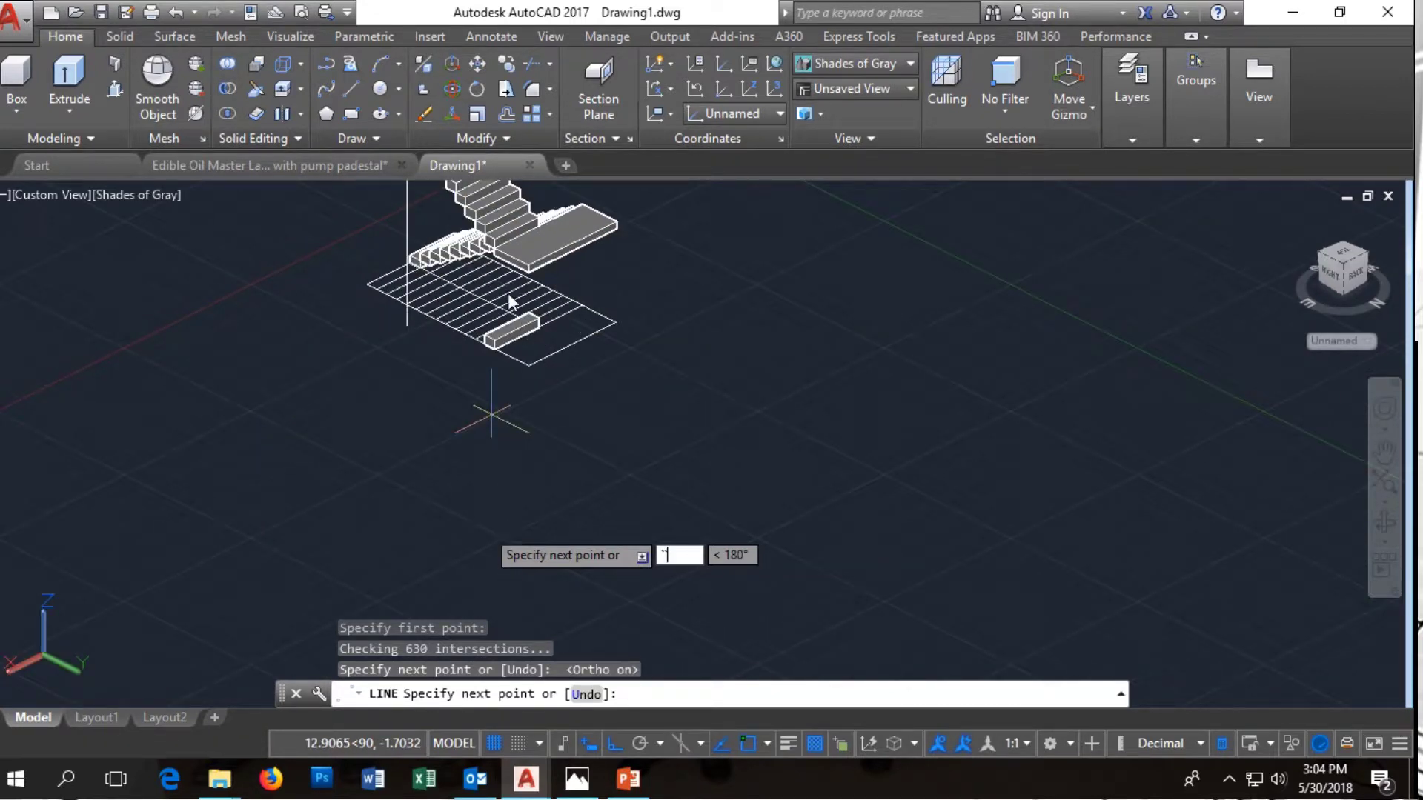
pyautogui.scroll(-2, 491, 415)
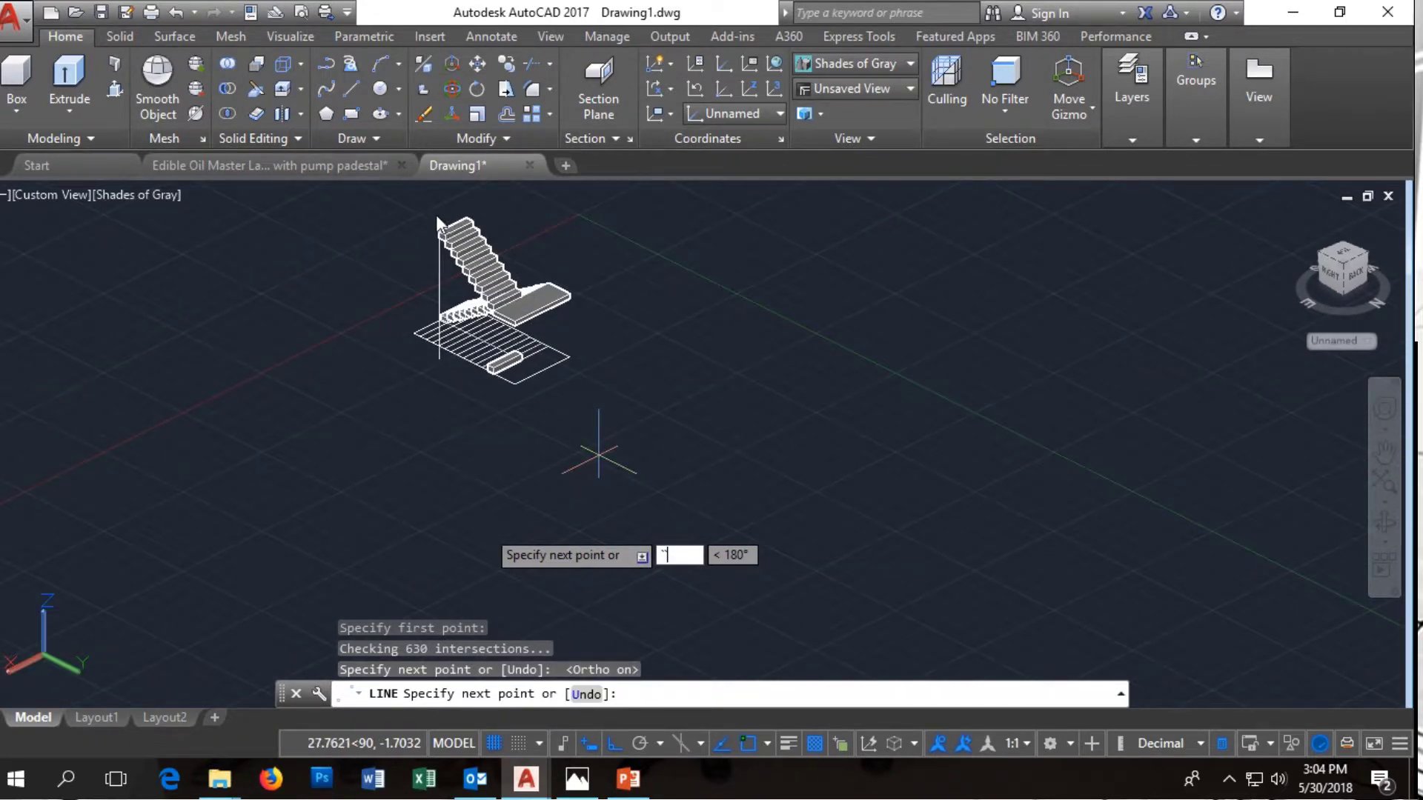
pyautogui.scroll(-1, 598, 453)
pyautogui.moveTo(885, 675); pyautogui.dragTo(838, 614, button='middle')
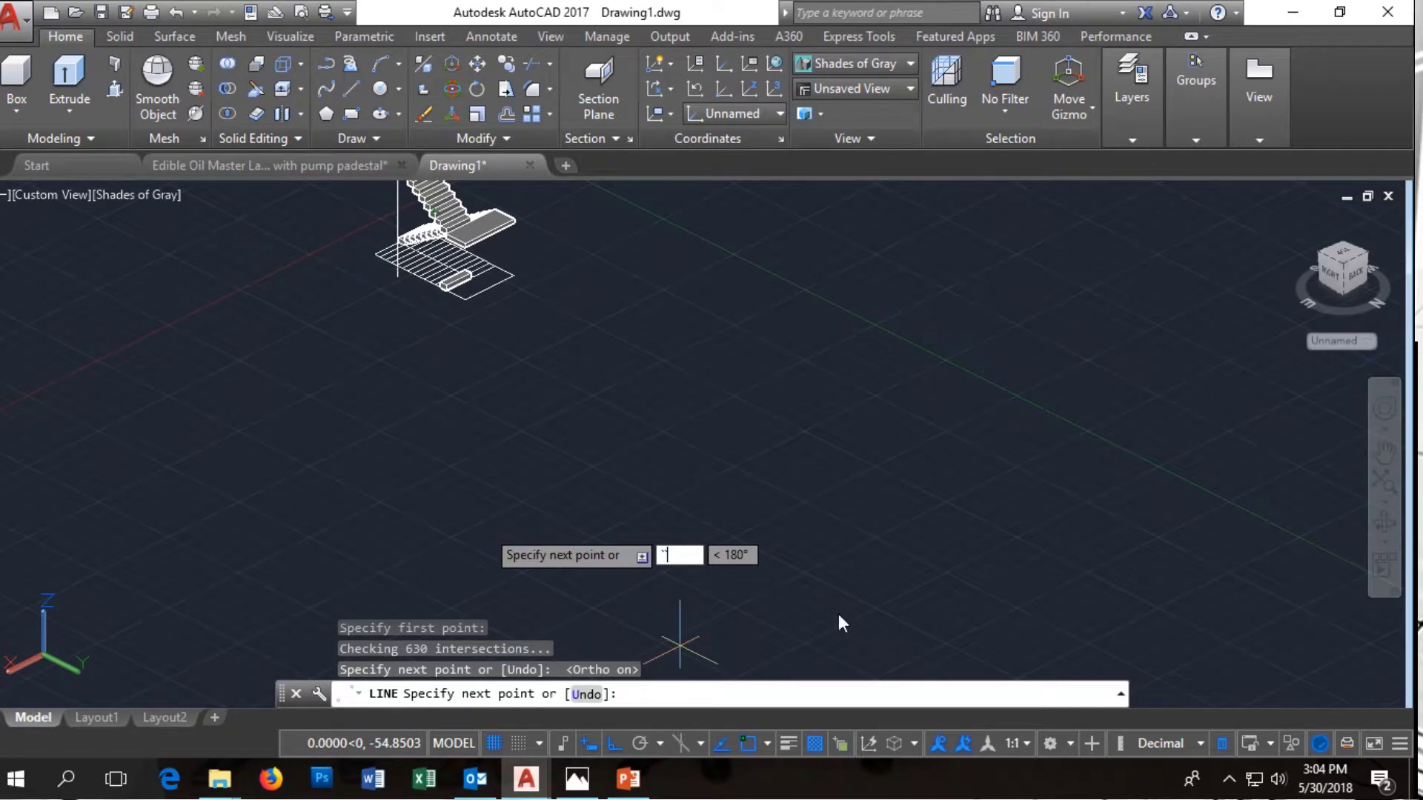
# Pan the staircase toward the view centre, then cancel the line command
pyautogui.click(1384, 451)
pyautogui.moveTo(712, 298); pyautogui.dragTo(767, 529)
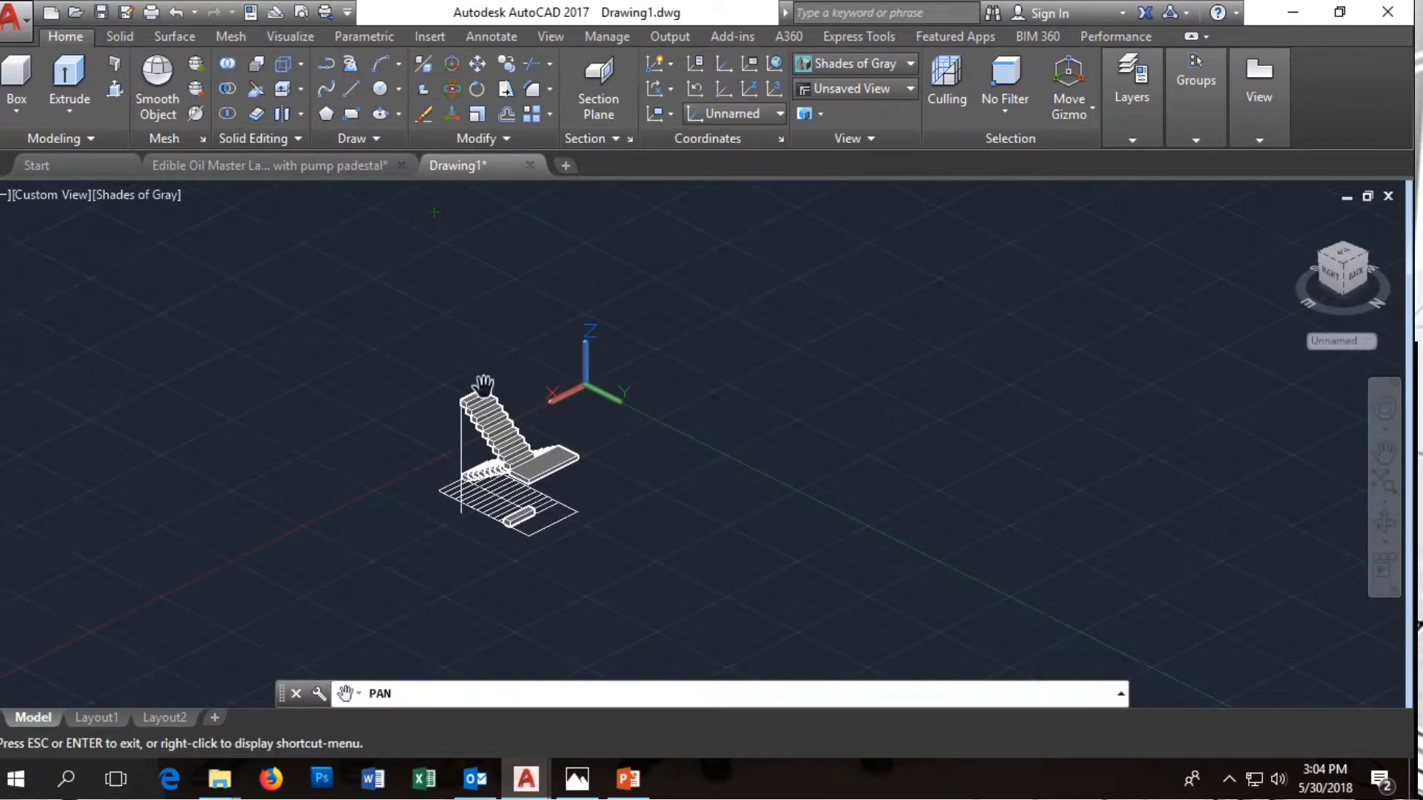
pyautogui.press('Escape')
pyautogui.scroll(1, 474, 407)
pyautogui.scroll(3, 493, 413)
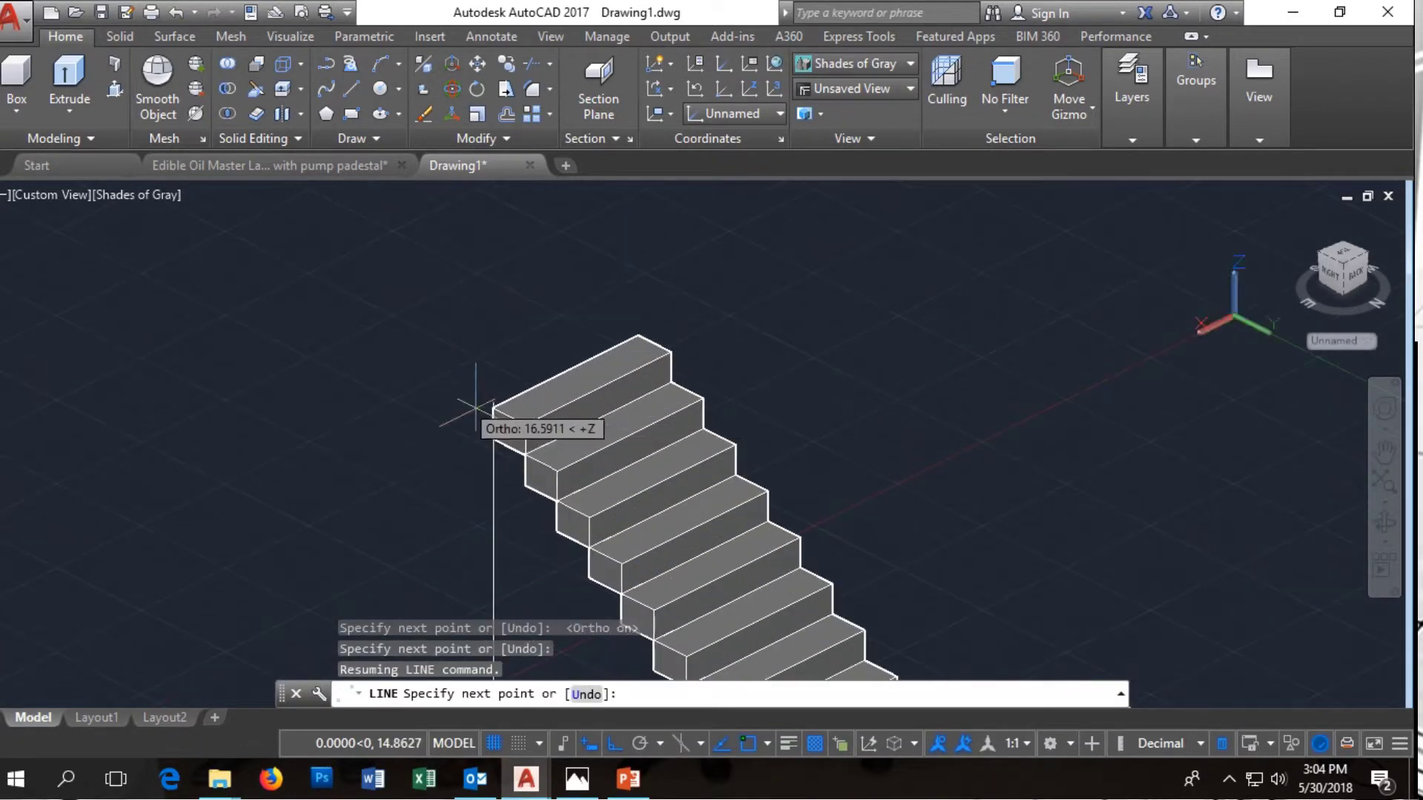
pyautogui.scroll(2, 564, 434)
pyautogui.press('Escape')
pyautogui.scroll(1, 568, 376)
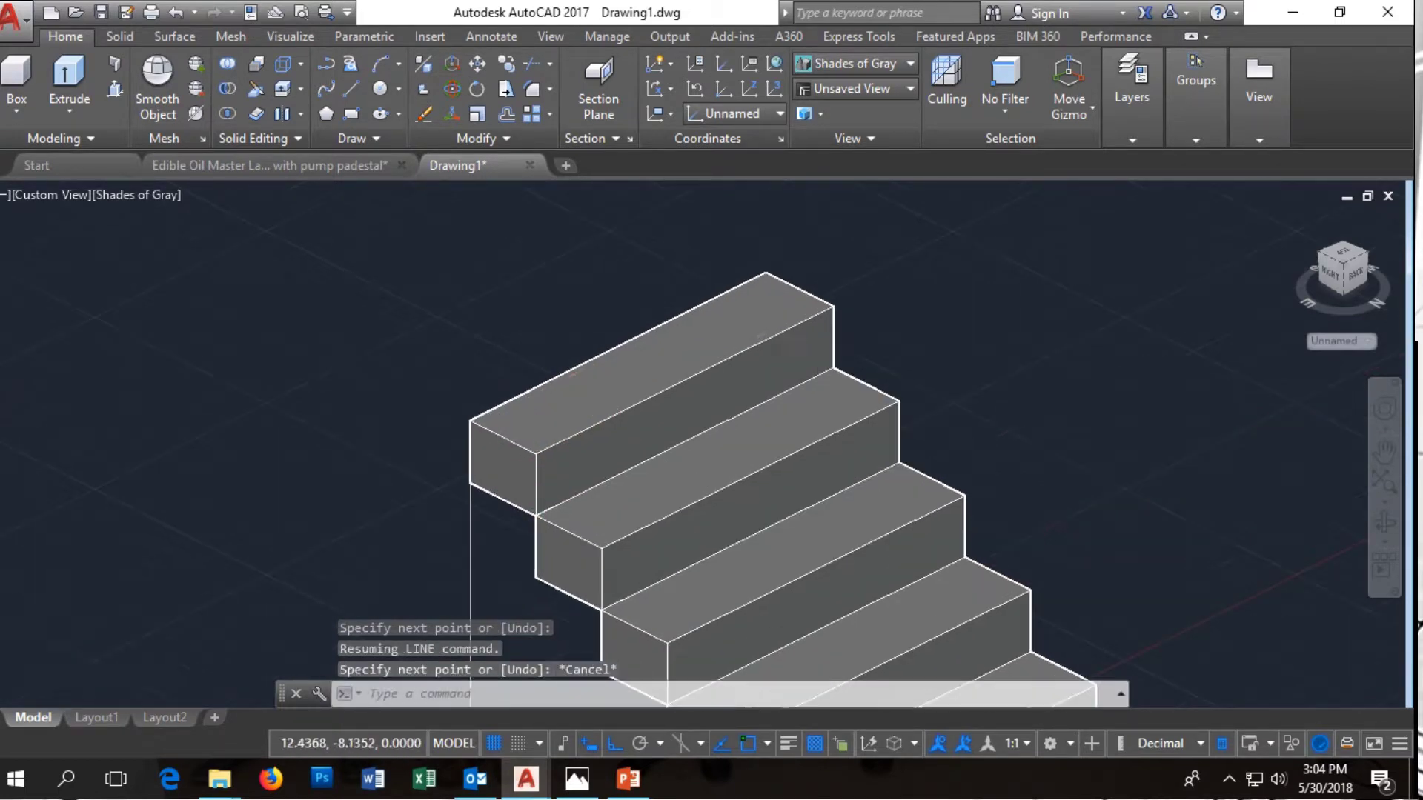
# Copy the top step four times upward from its corner, extending the upper flight
pyautogui.click(871, 284)
pyautogui.click(773, 324)
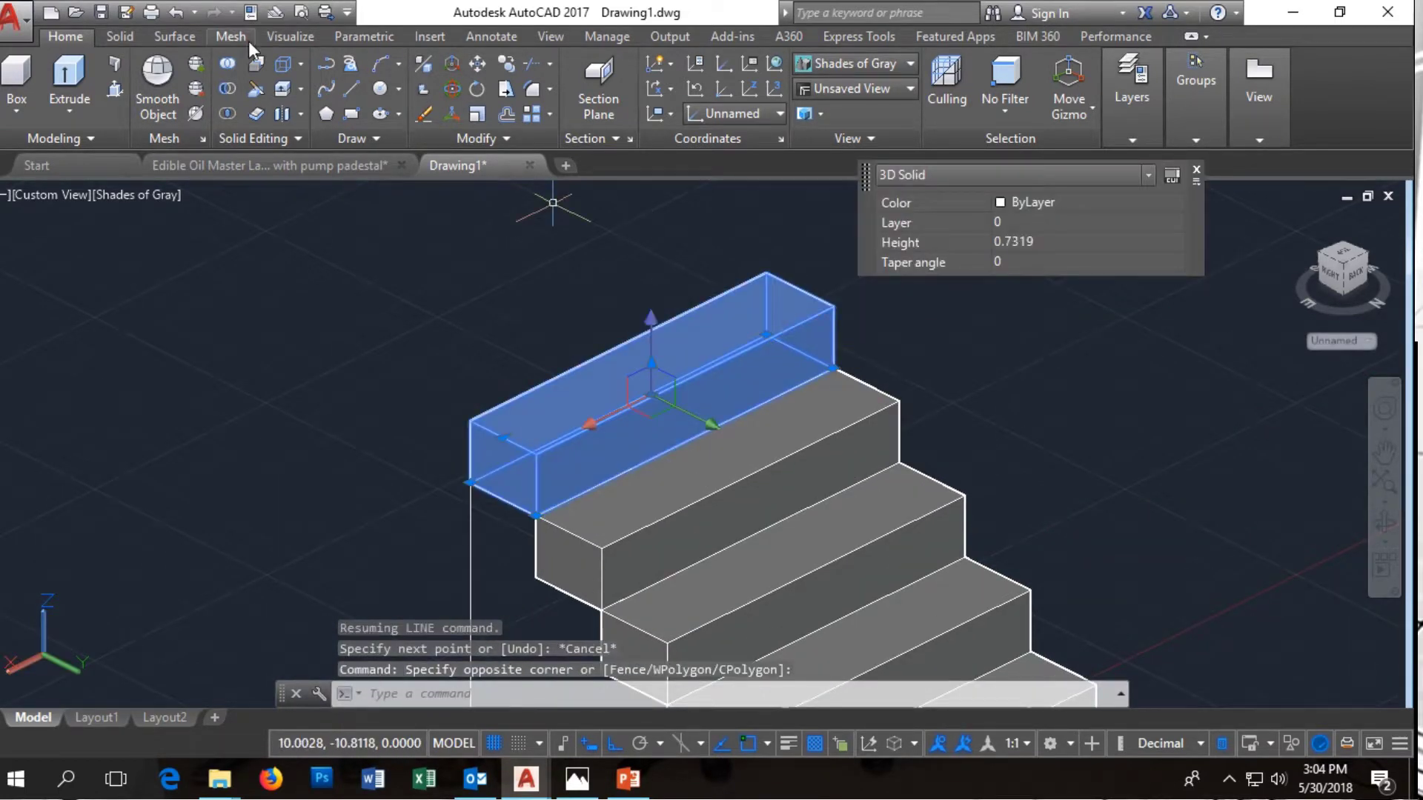
pyautogui.click(496, 81)
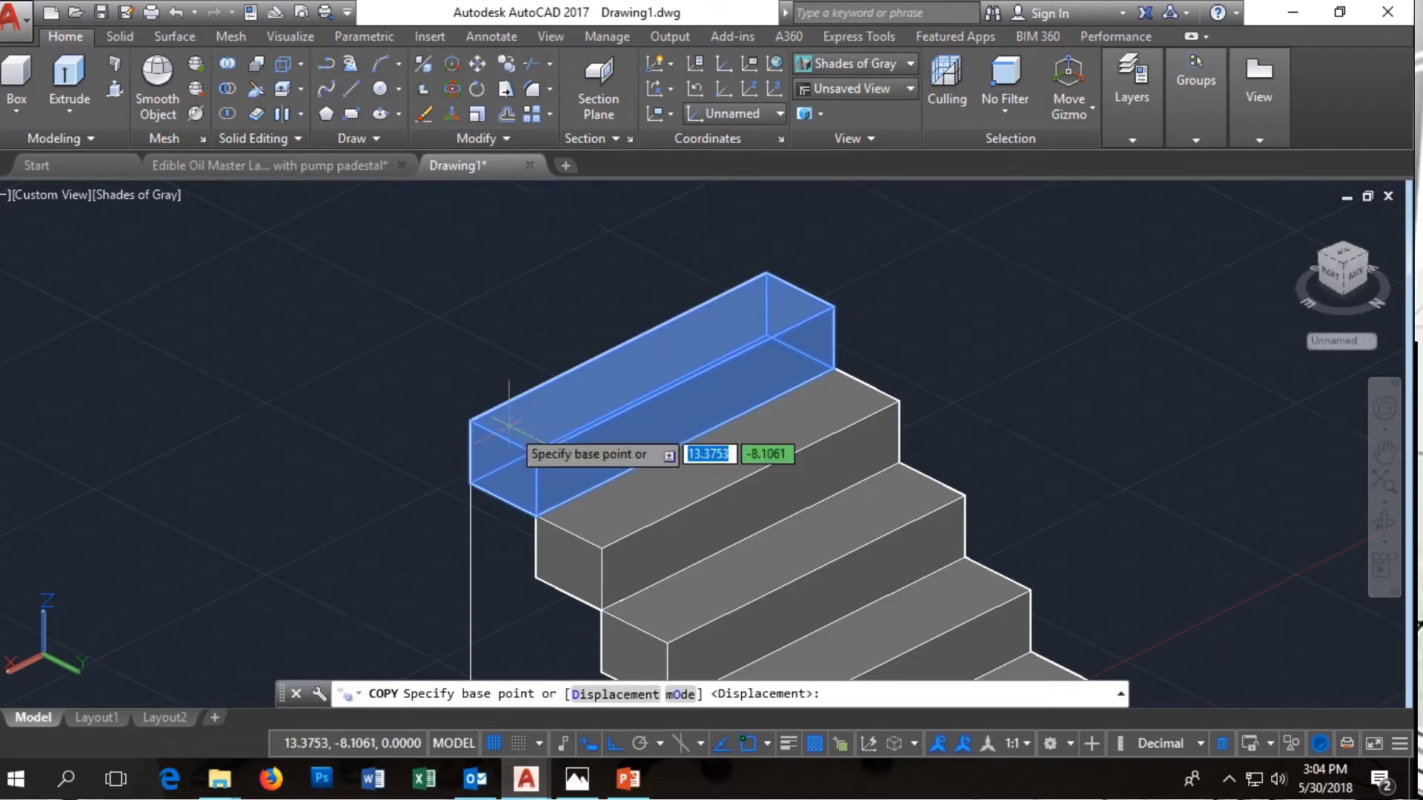
pyautogui.click(536, 514)
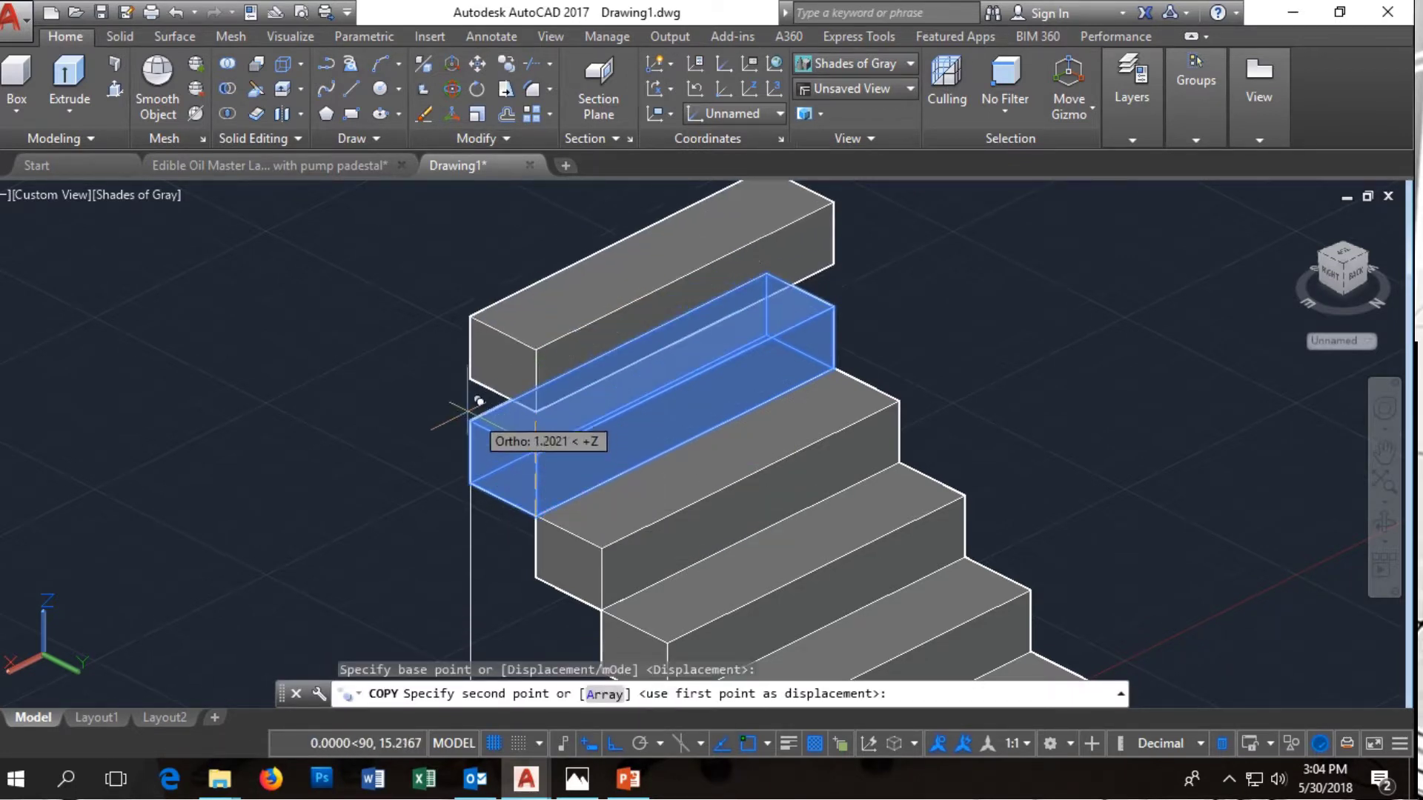
pyautogui.click(468, 419)
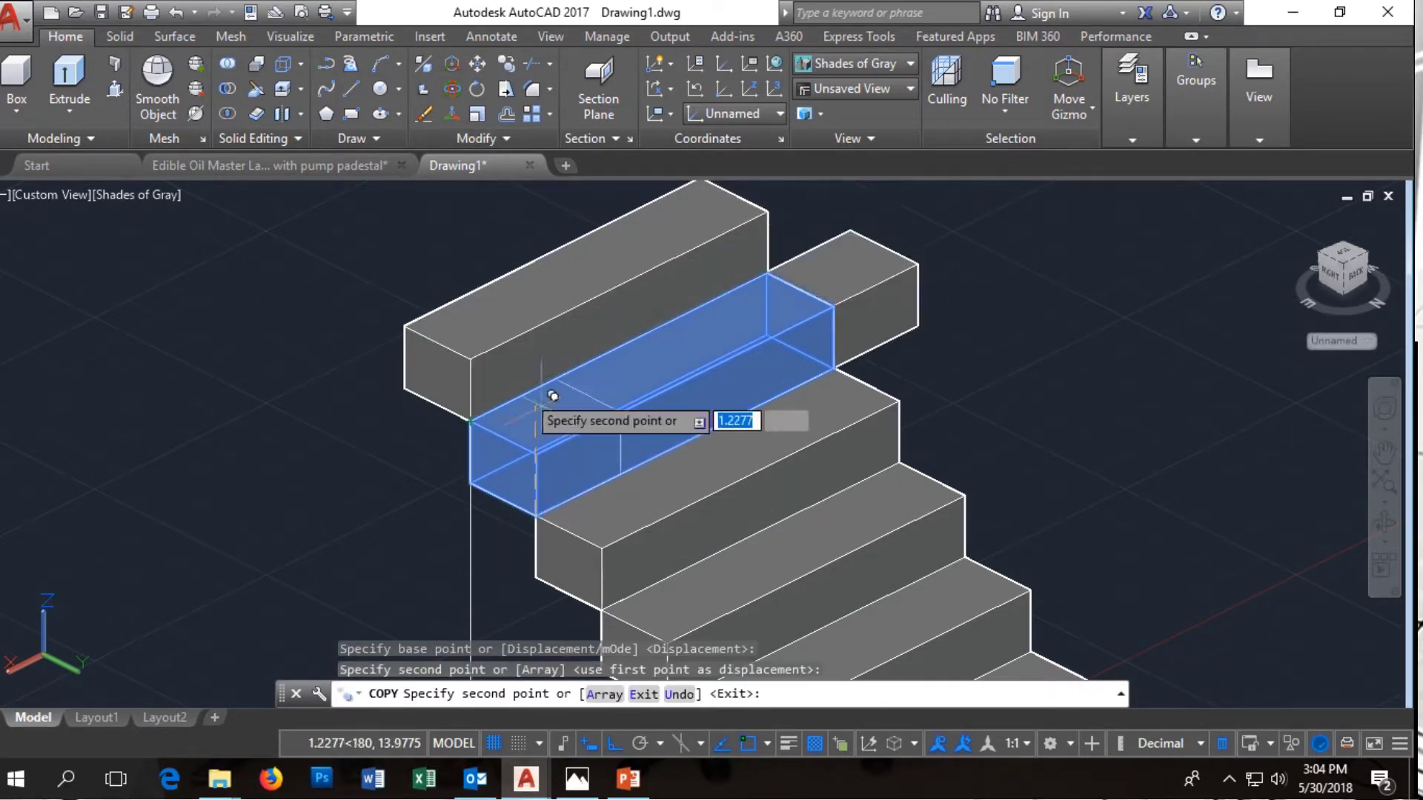
pyautogui.click(406, 326)
pyautogui.scroll(-2, 401, 326)
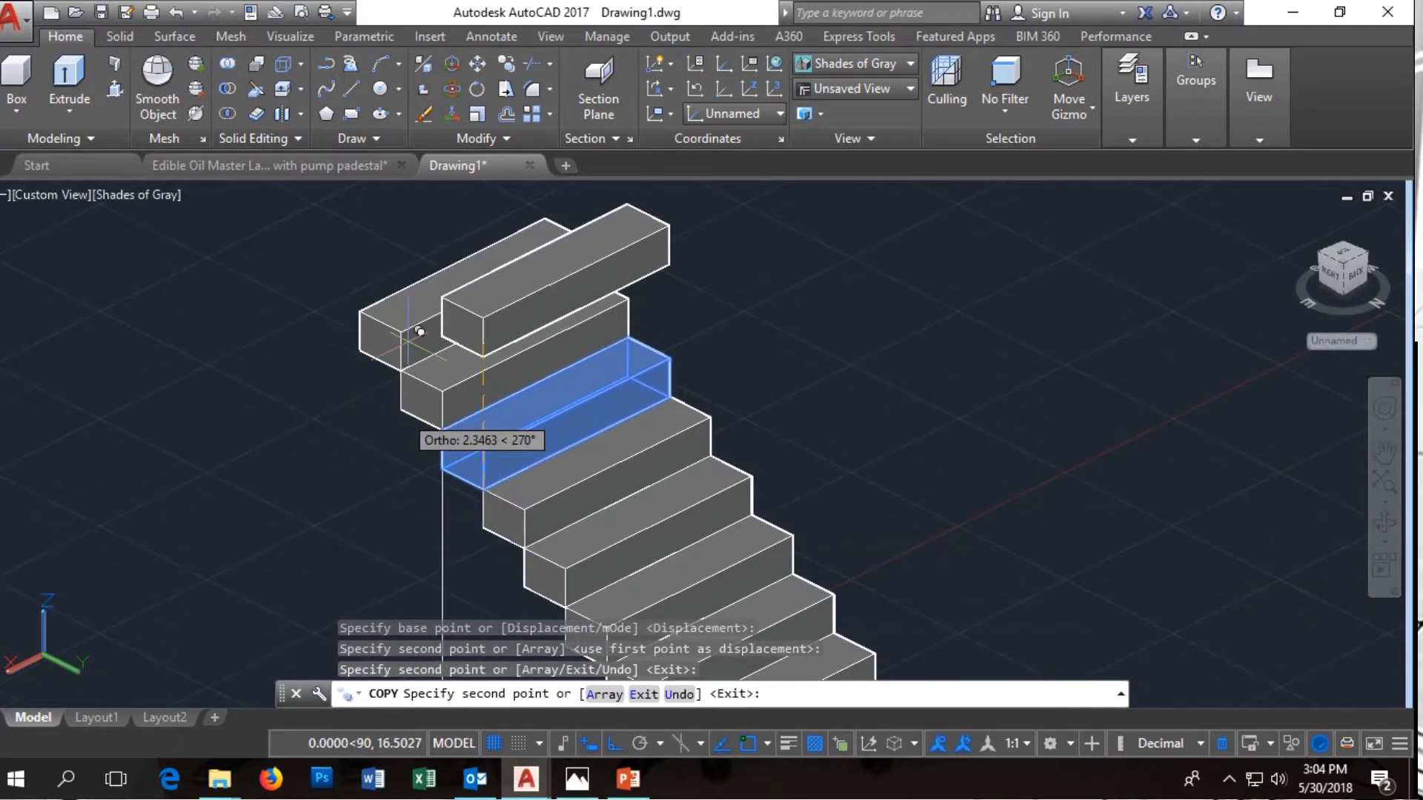
pyautogui.scroll(2, 371, 303)
pyautogui.click(354, 297)
pyautogui.scroll(-2, 355, 297)
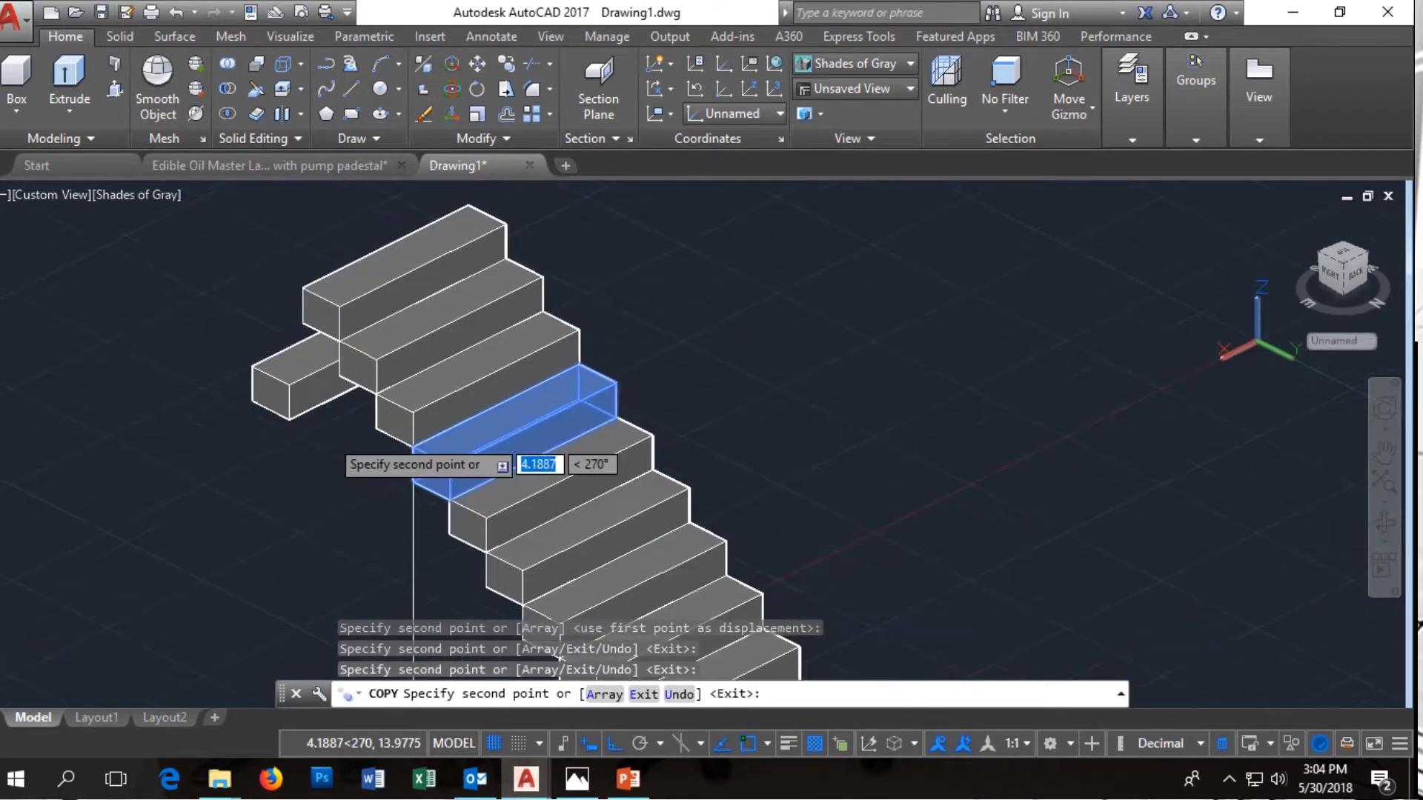
pyautogui.click(302, 282)
pyautogui.press('Escape')
pyautogui.scroll(-4, 281, 341)
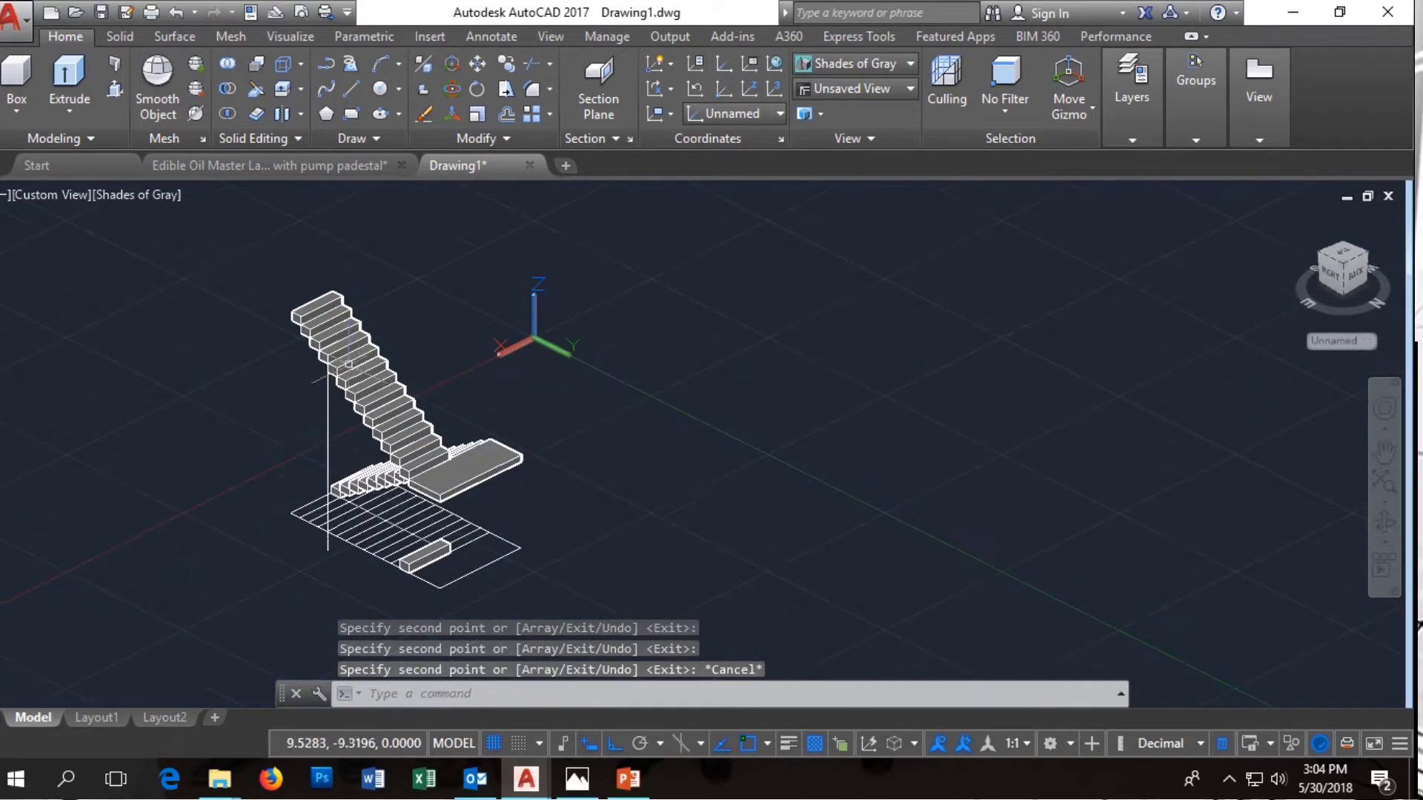
# Delete the stray leftover line
pyautogui.scroll(1, 324, 451)
pyautogui.click(320, 422)
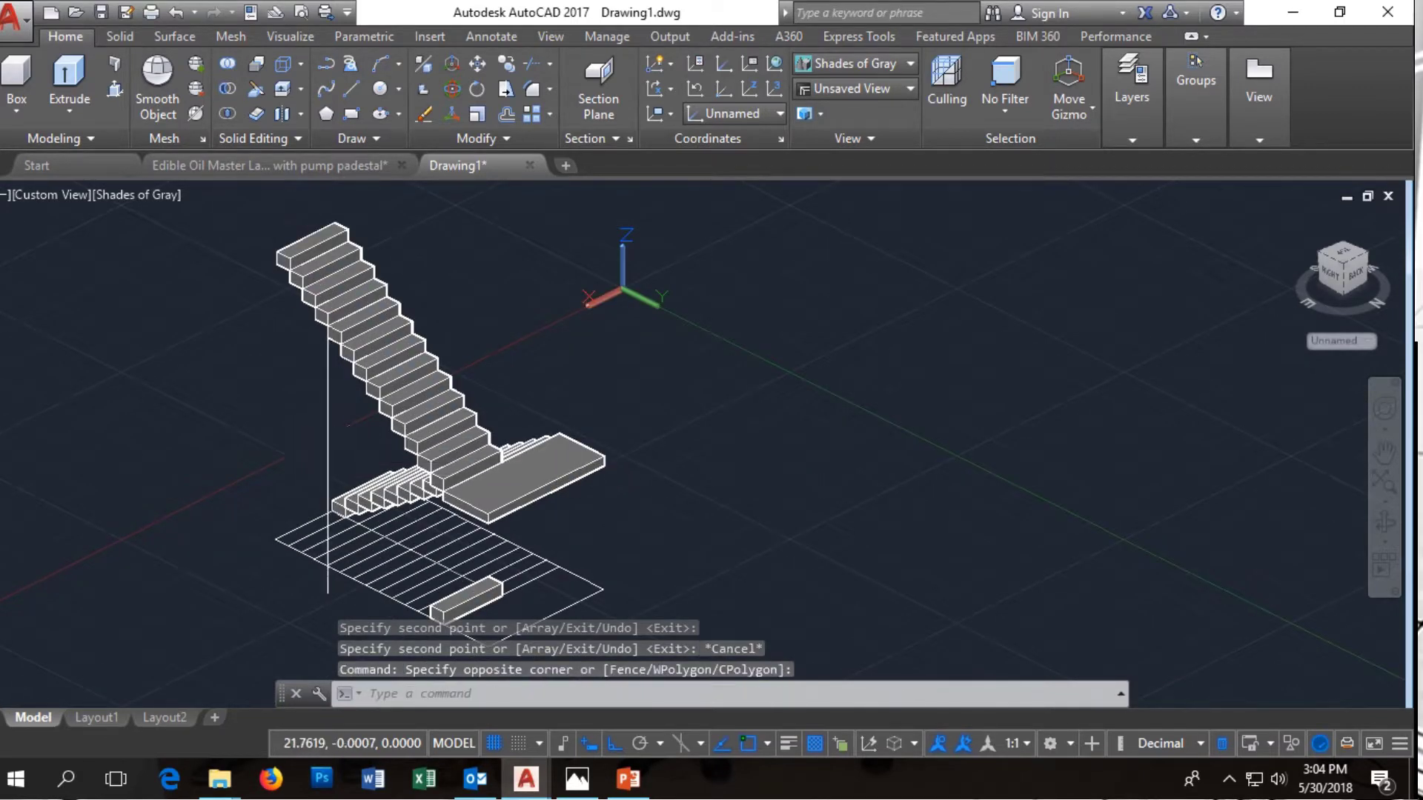
pyautogui.click(326, 431)
pyautogui.press('Delete')
pyautogui.scroll(-2, 363, 393)
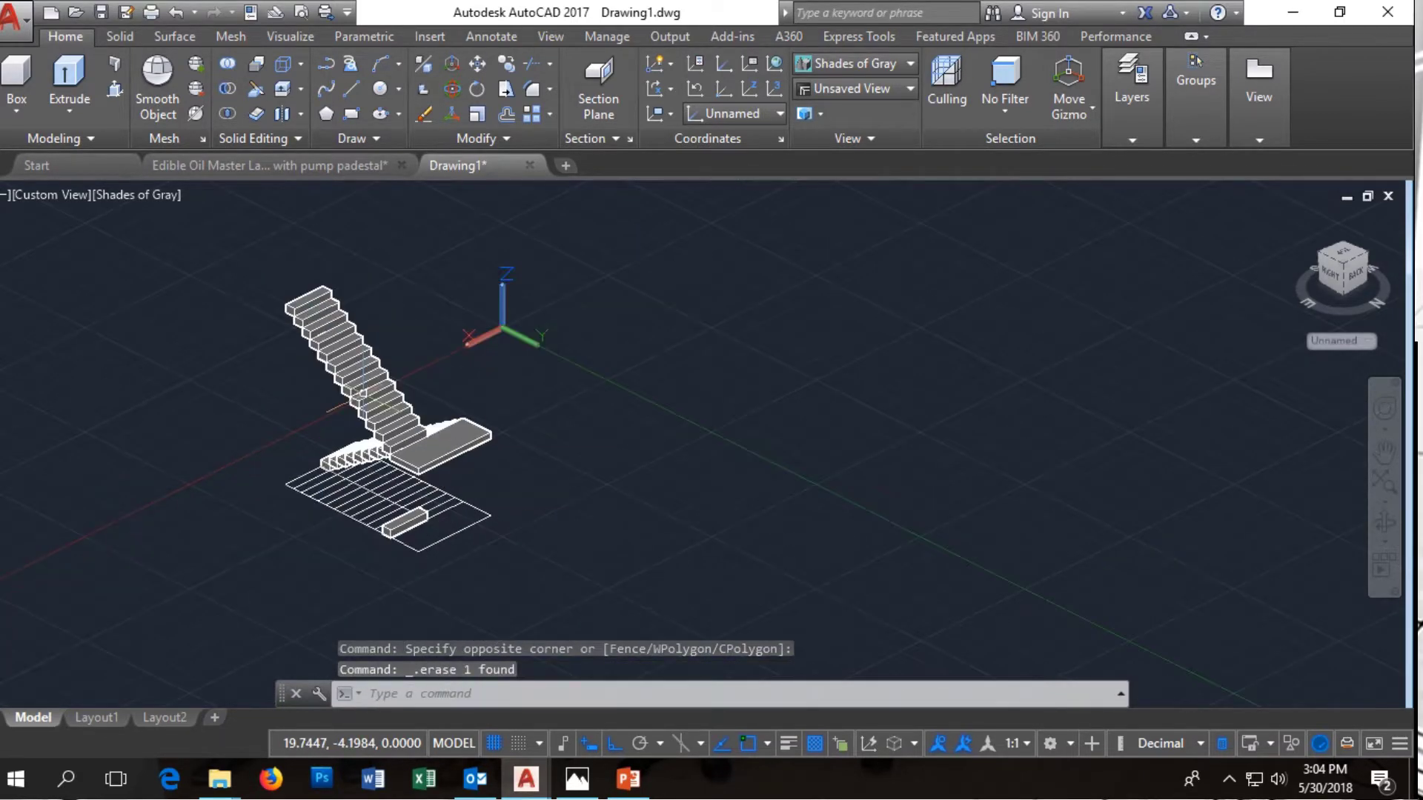
# Zoom in and delete the small box on the floor plan
pyautogui.scroll(1, 318, 569)
pyautogui.scroll(2, 556, 452)
pyautogui.scroll(1, 559, 450)
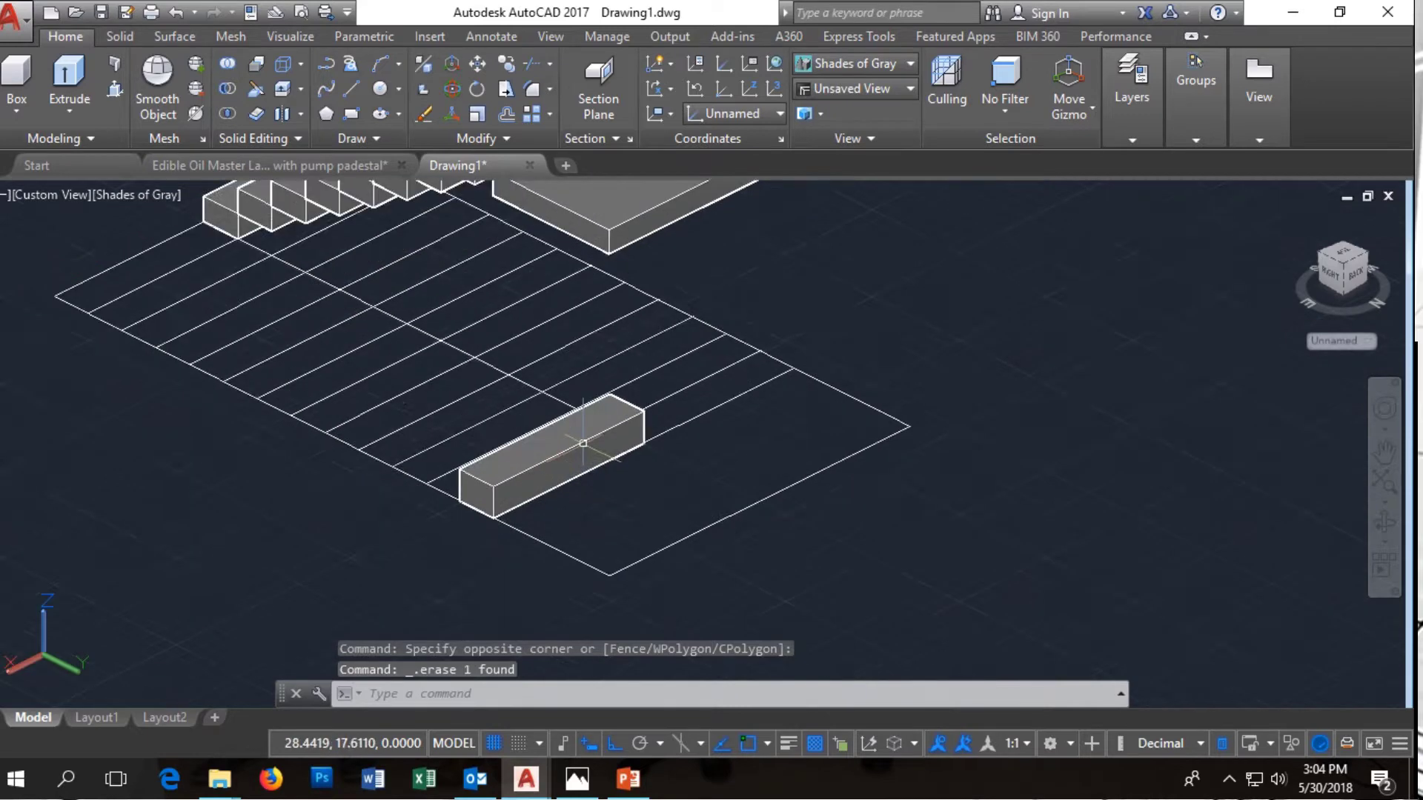
pyautogui.scroll(1, 558, 450)
pyautogui.click(548, 461)
pyautogui.press('Delete')
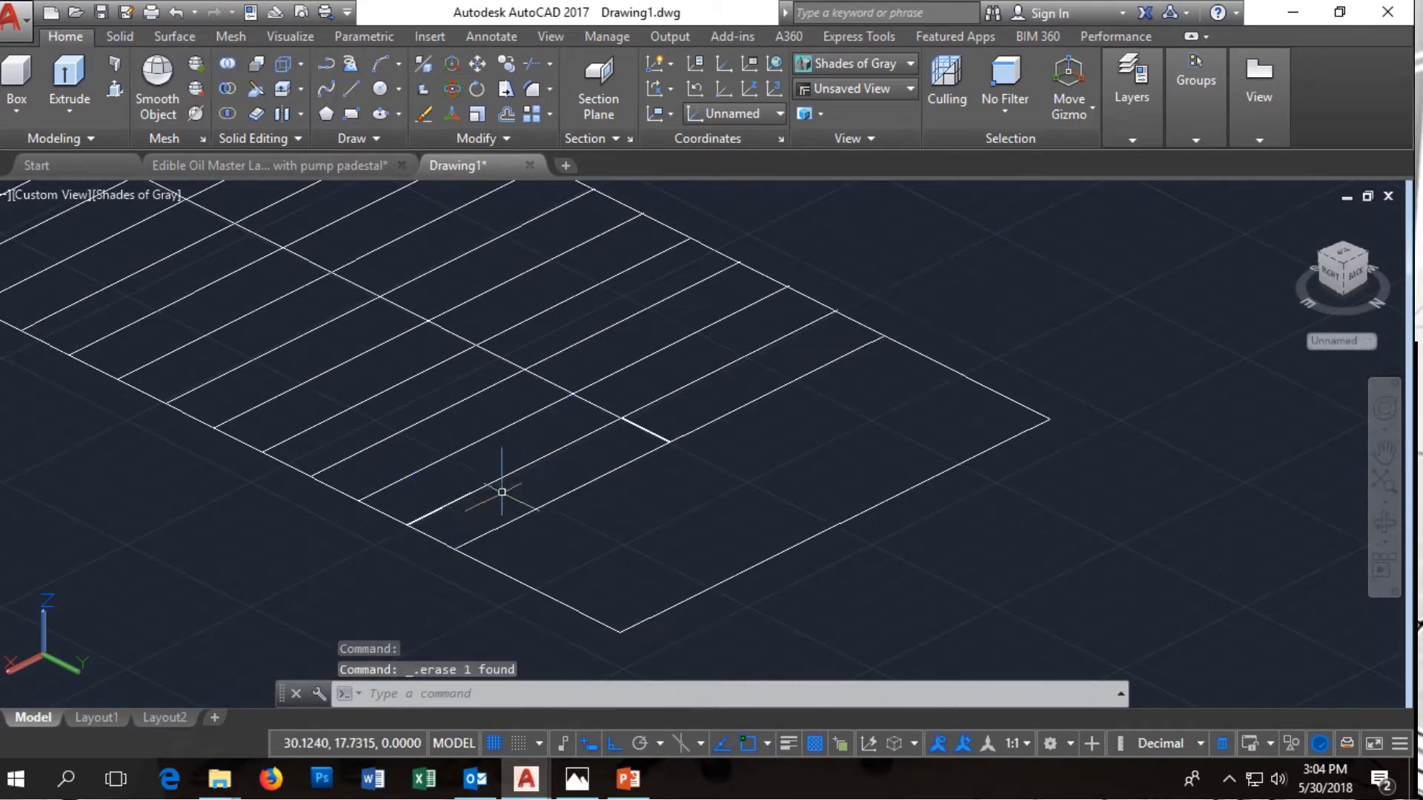
pyautogui.scroll(-3, 496, 482)
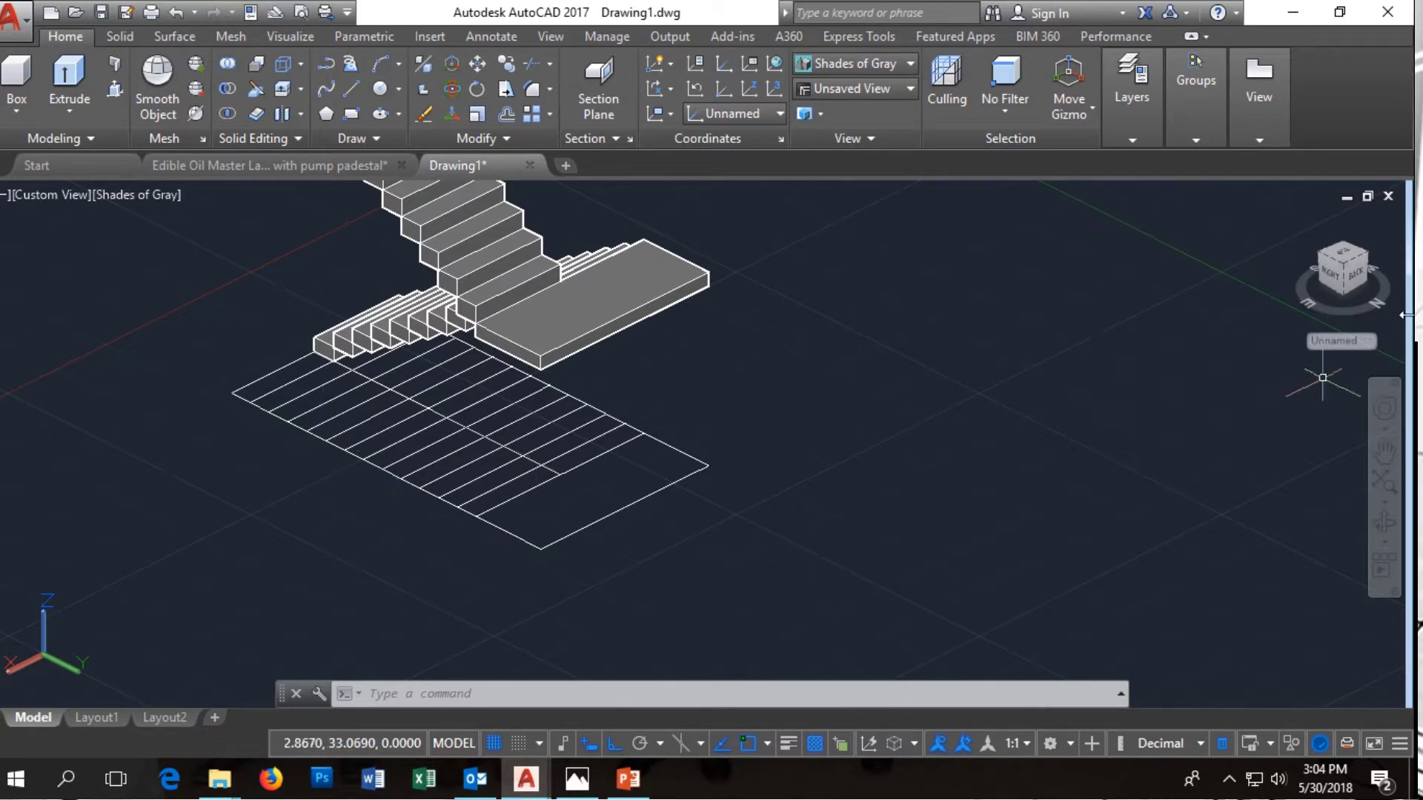
pyautogui.moveTo(1314, 274)
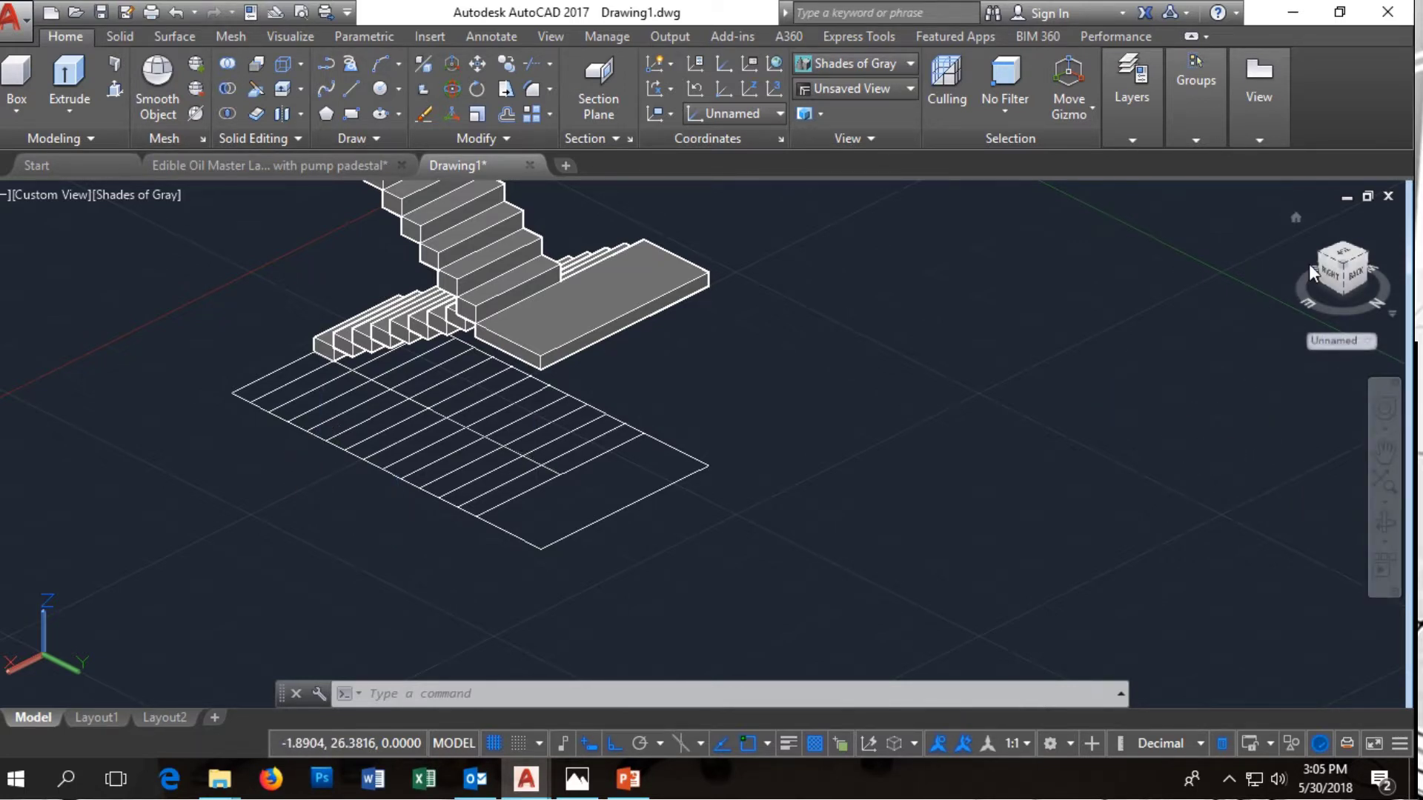
pyautogui.moveTo(1323, 301)
pyautogui.mouseDown()
pyautogui.moveTo(6, 314)
pyautogui.moveTo(80, 266)
pyautogui.moveTo(74, 242)
pyautogui.mouseUp()
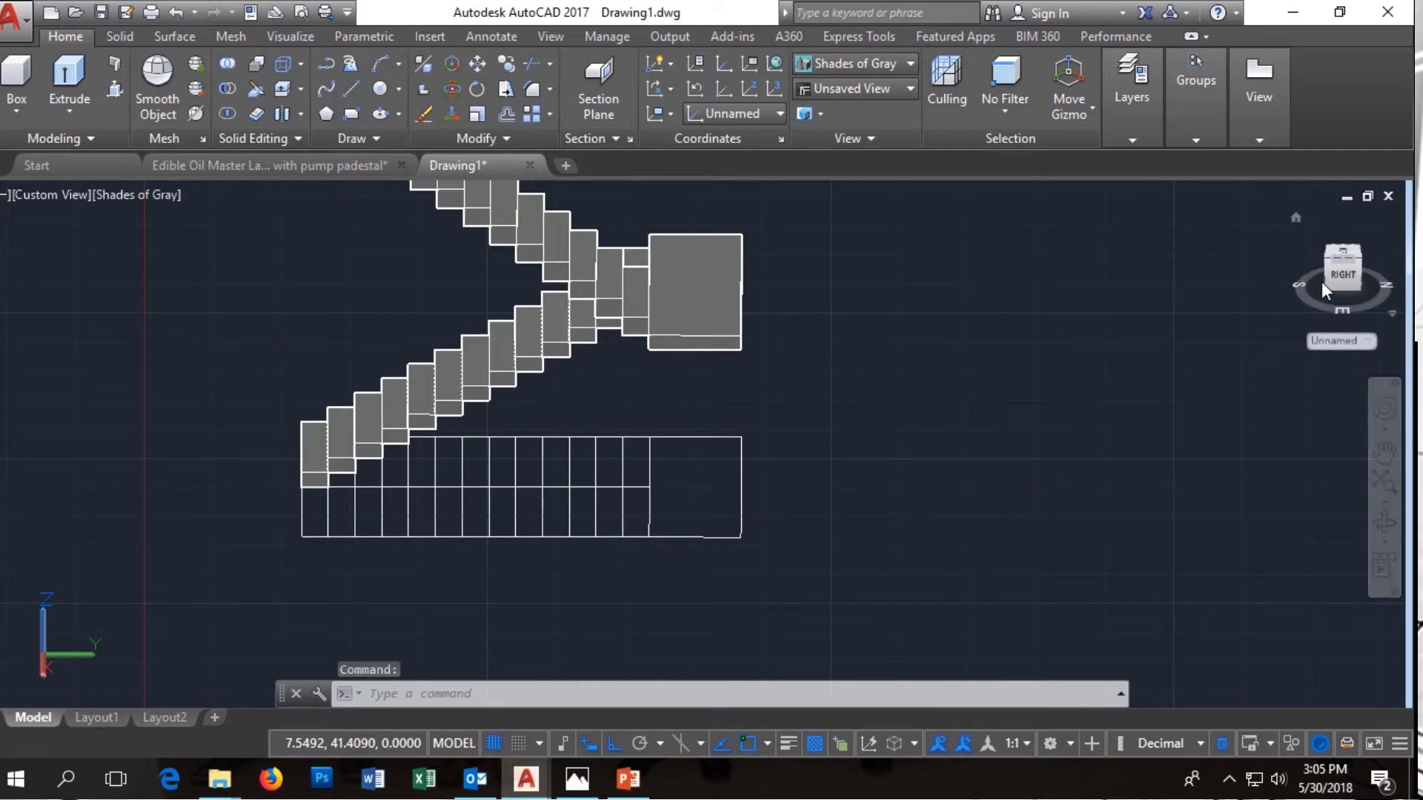
pyautogui.keyDown('shift'); pyautogui.moveTo(1321, 271); pyautogui.dragTo(778, 415, button='middle'); pyautogui.keyUp('shift')
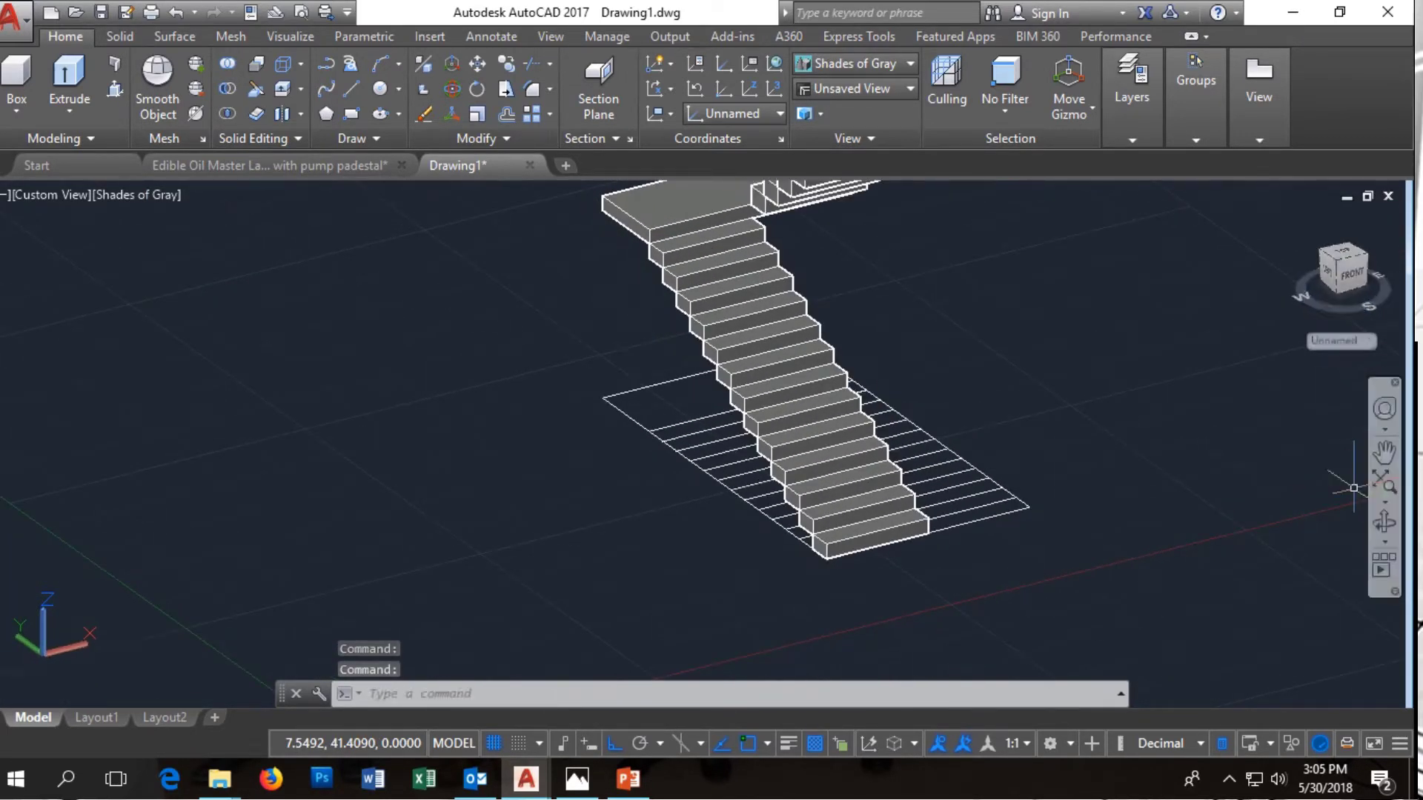
pyautogui.scroll(-3, 1111, 459)
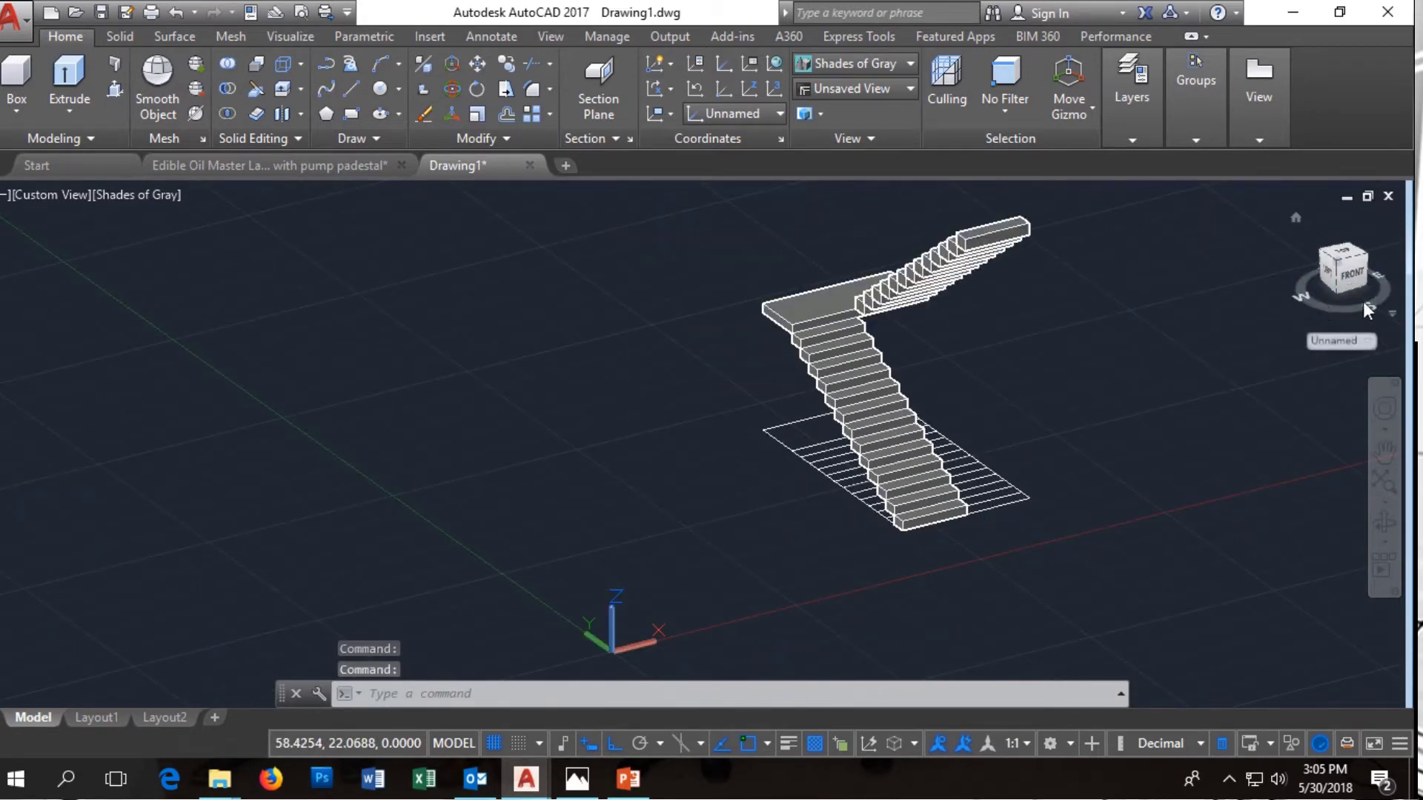
pyautogui.moveTo(1353, 276)
pyautogui.keyDown('shift'); pyautogui.mouseDown(button='middle')
pyautogui.moveTo(646, 257)
pyautogui.moveTo(600, 216)
pyautogui.mouseUp(button='middle'); pyautogui.keyUp('shift')
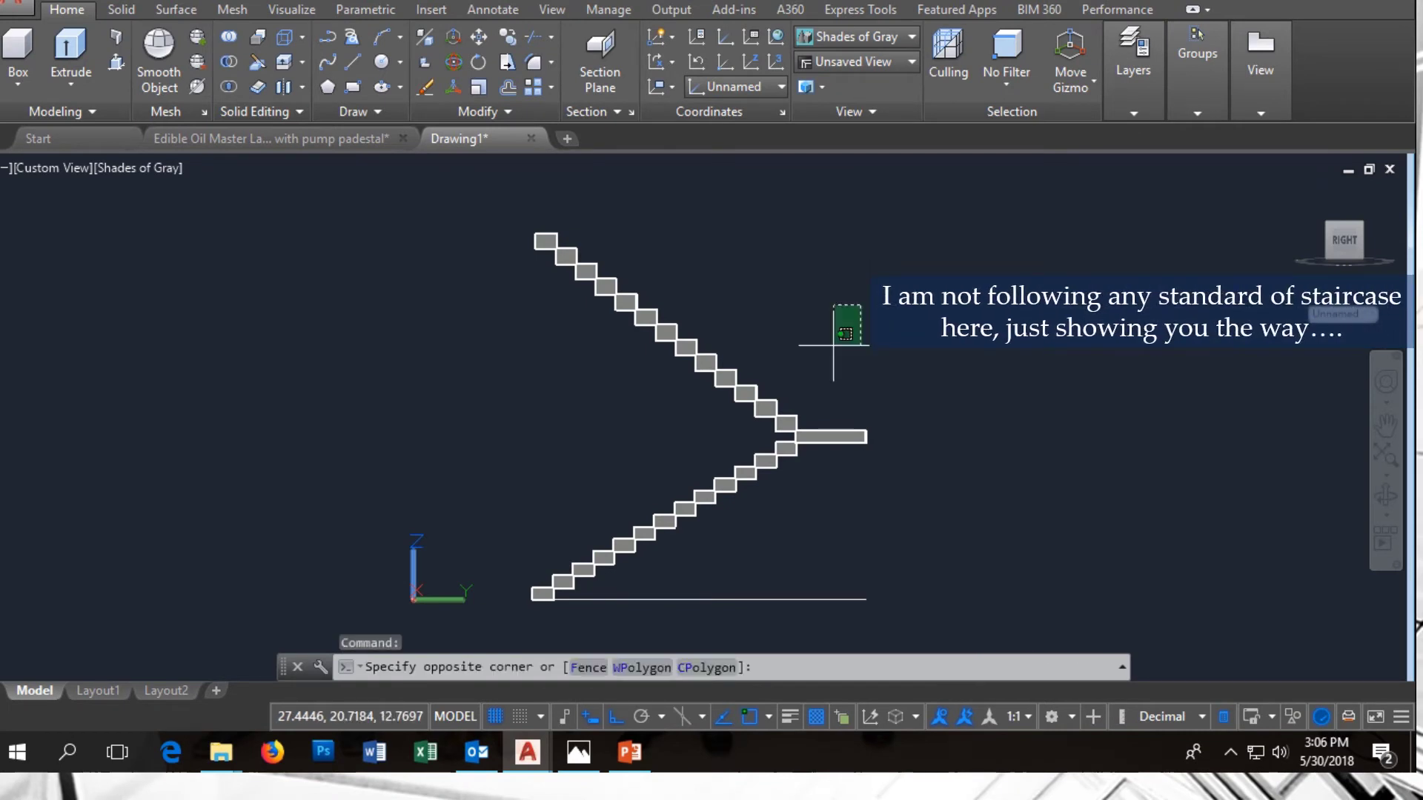
pyautogui.moveTo(864, 264); pyautogui.dragTo(724, 400)
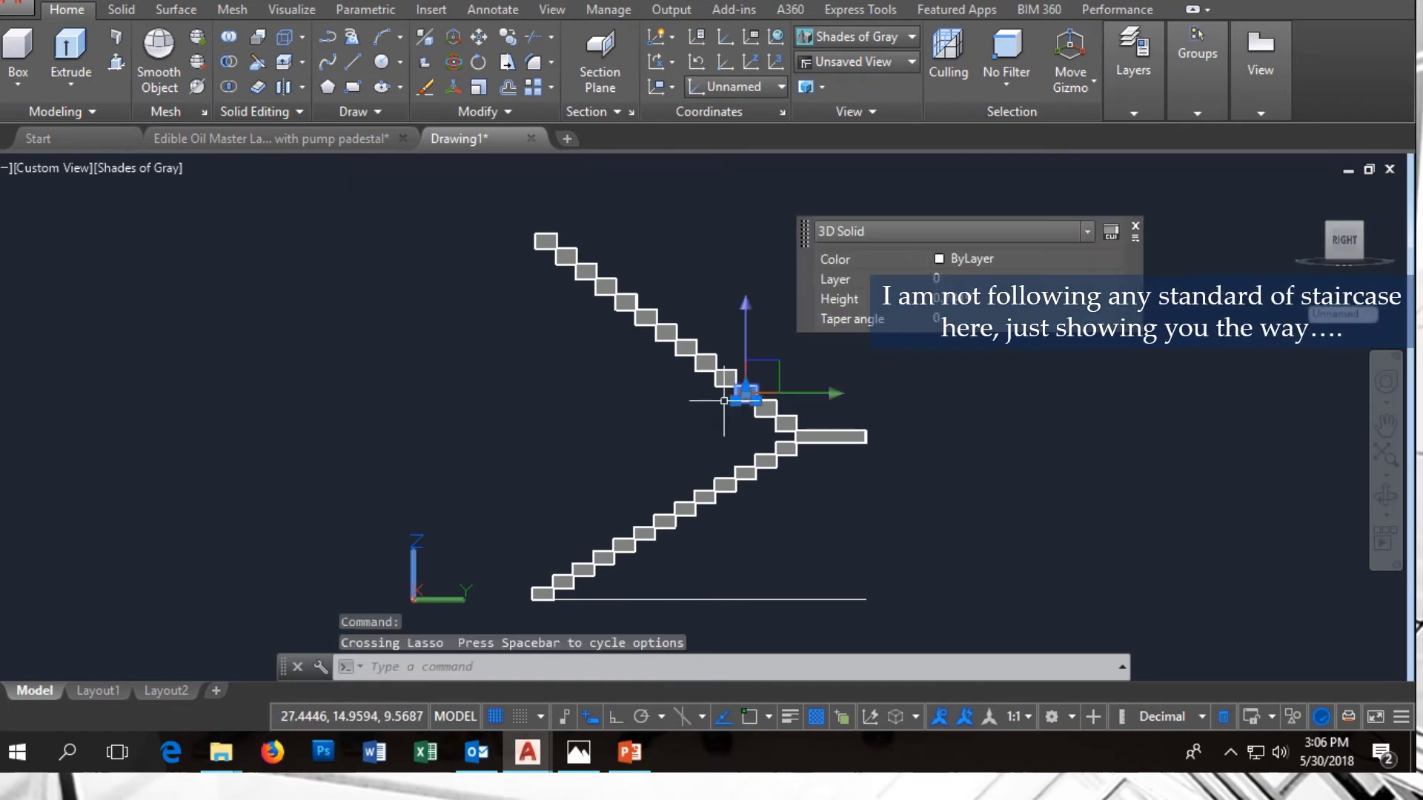
pyautogui.press('Escape')
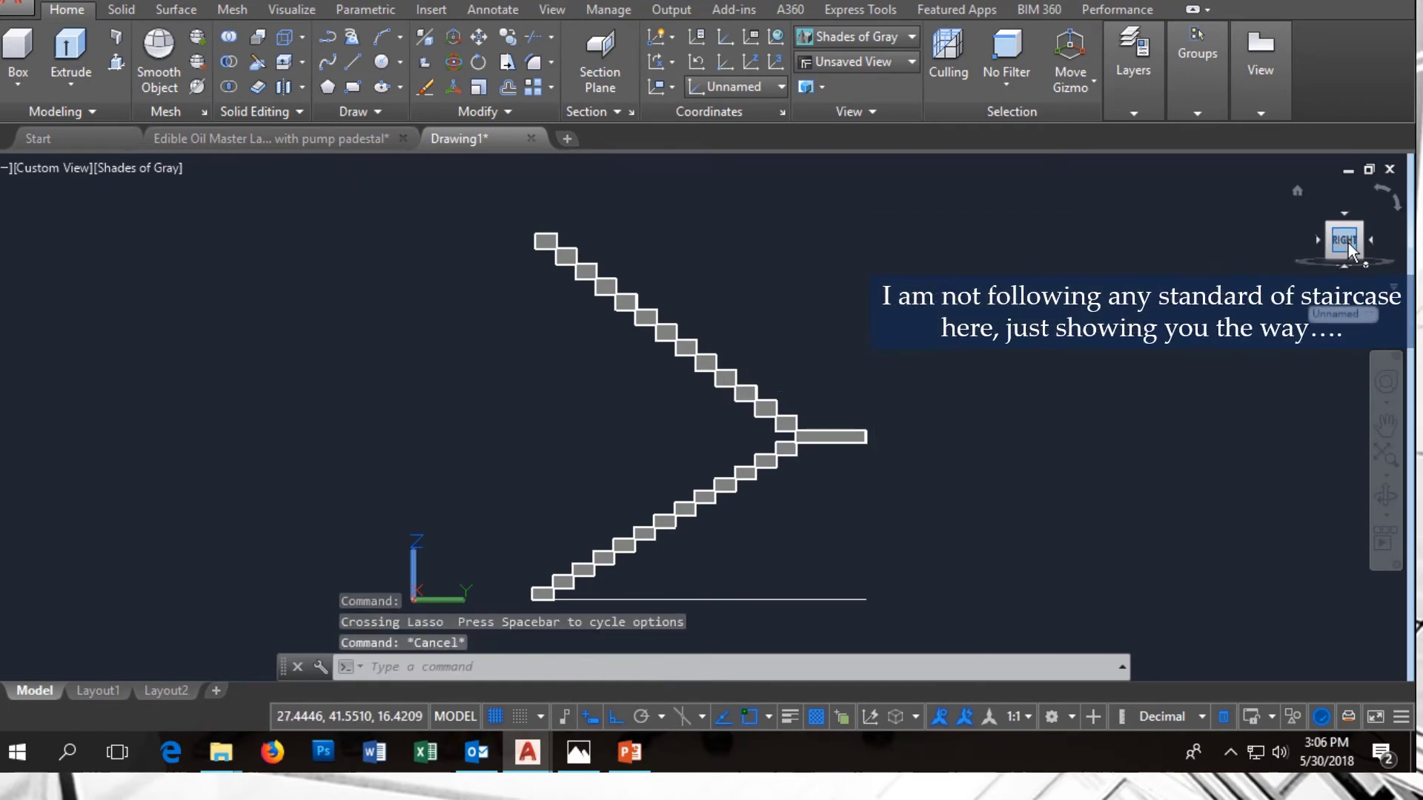
pyautogui.press('Escape')
pyautogui.press('Escape')
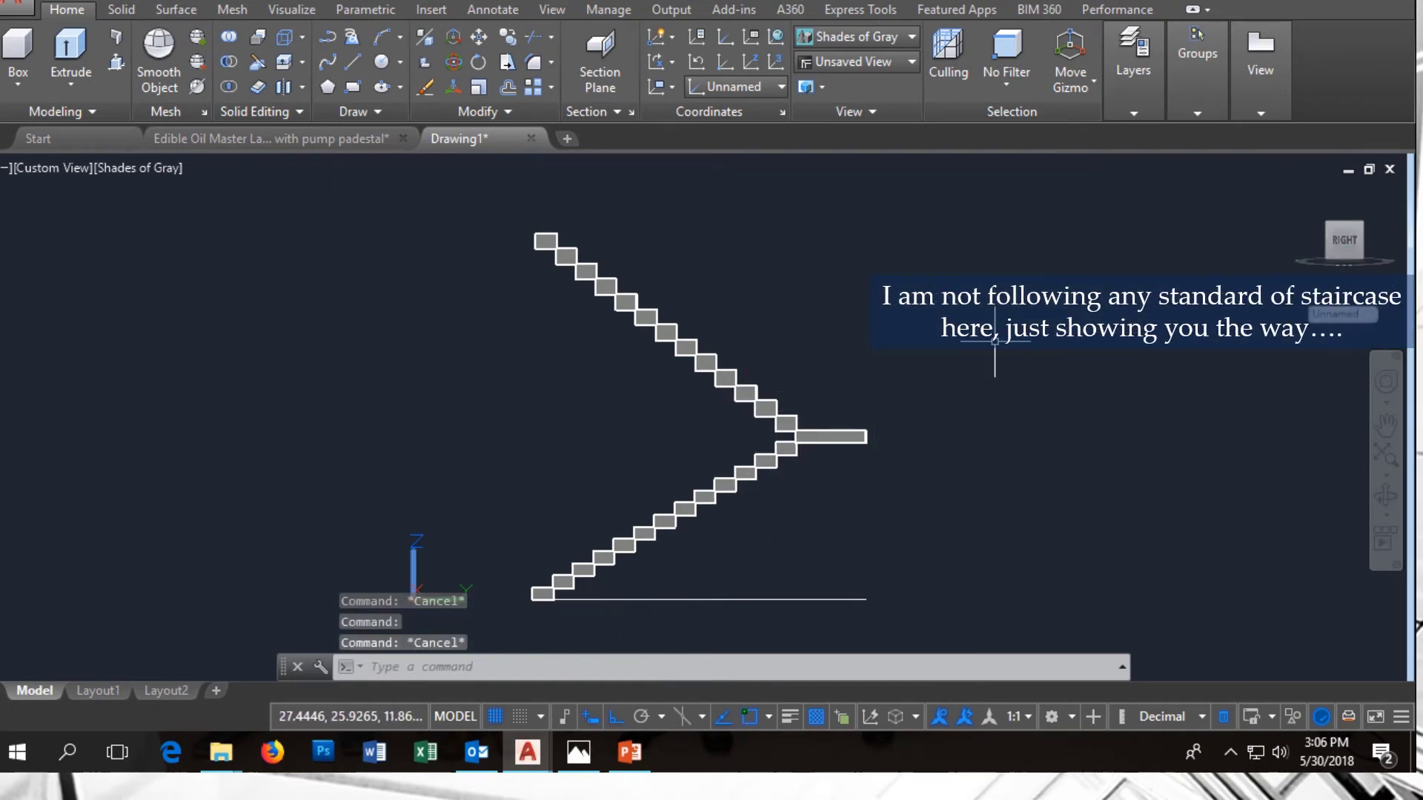
pyautogui.moveTo(1354, 256)
pyautogui.mouseDown()
pyautogui.moveTo(893, 309)
pyautogui.moveTo(914, 312)
pyautogui.mouseUp()
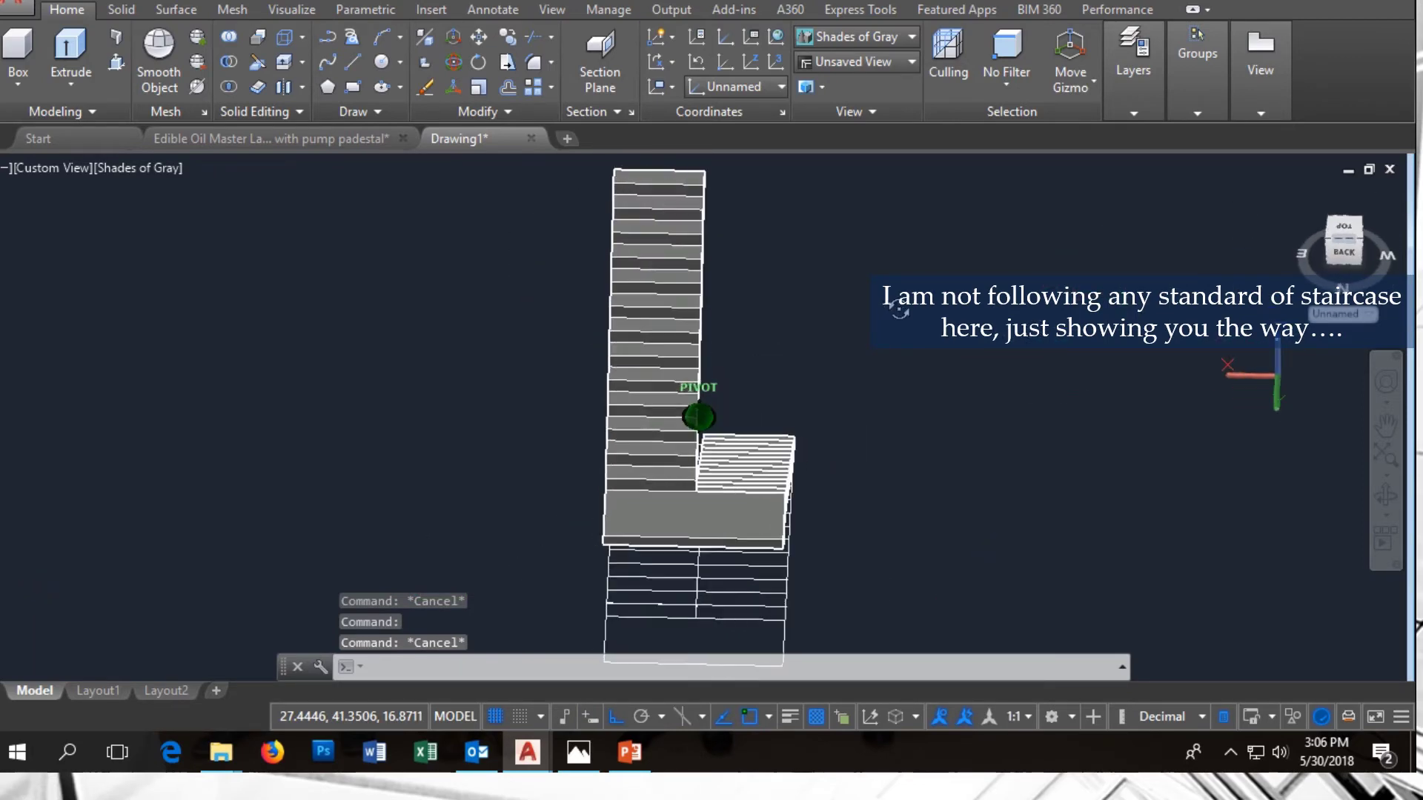
pyautogui.keyDown('shift'); pyautogui.moveTo(823, 308); pyautogui.dragTo(697, 327, button='middle'); pyautogui.keyUp('shift')
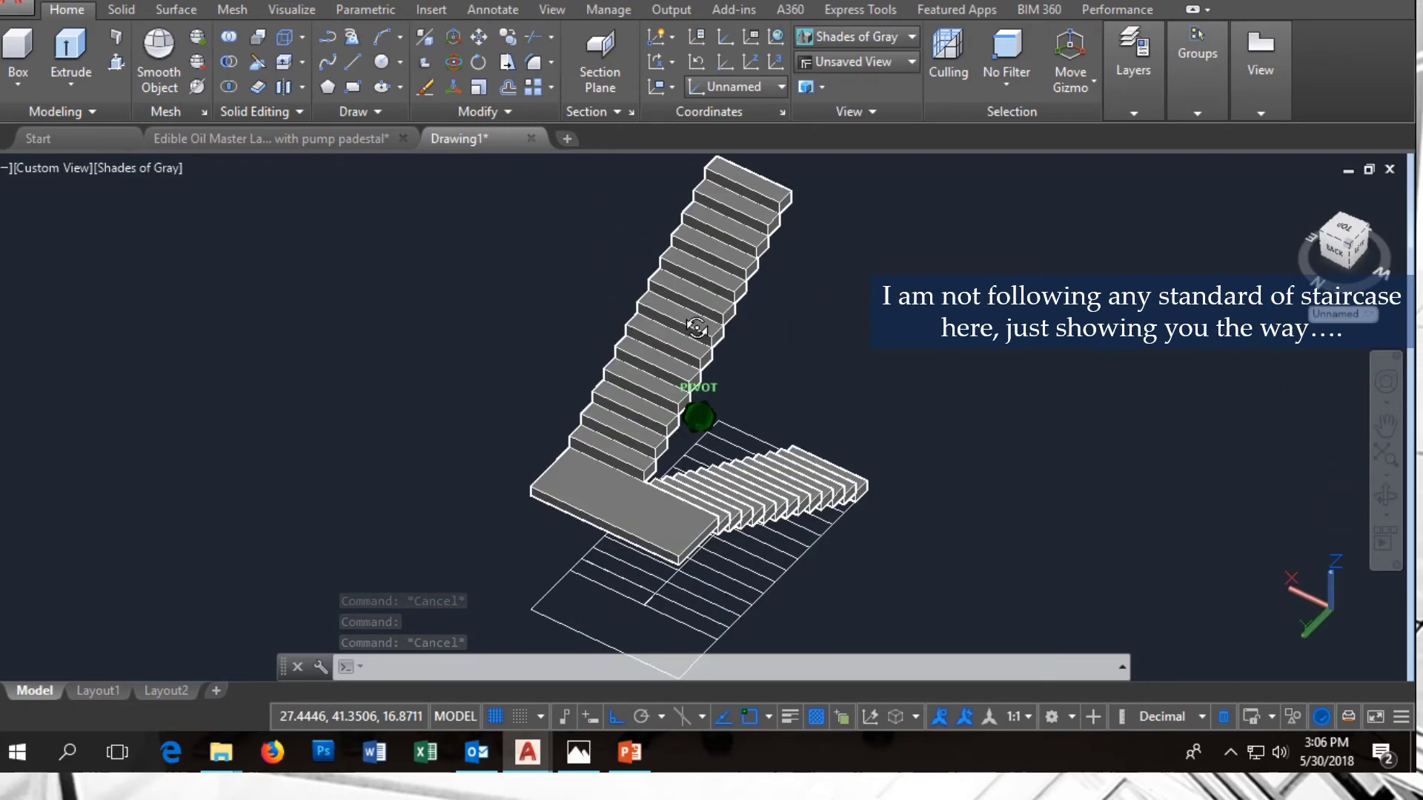